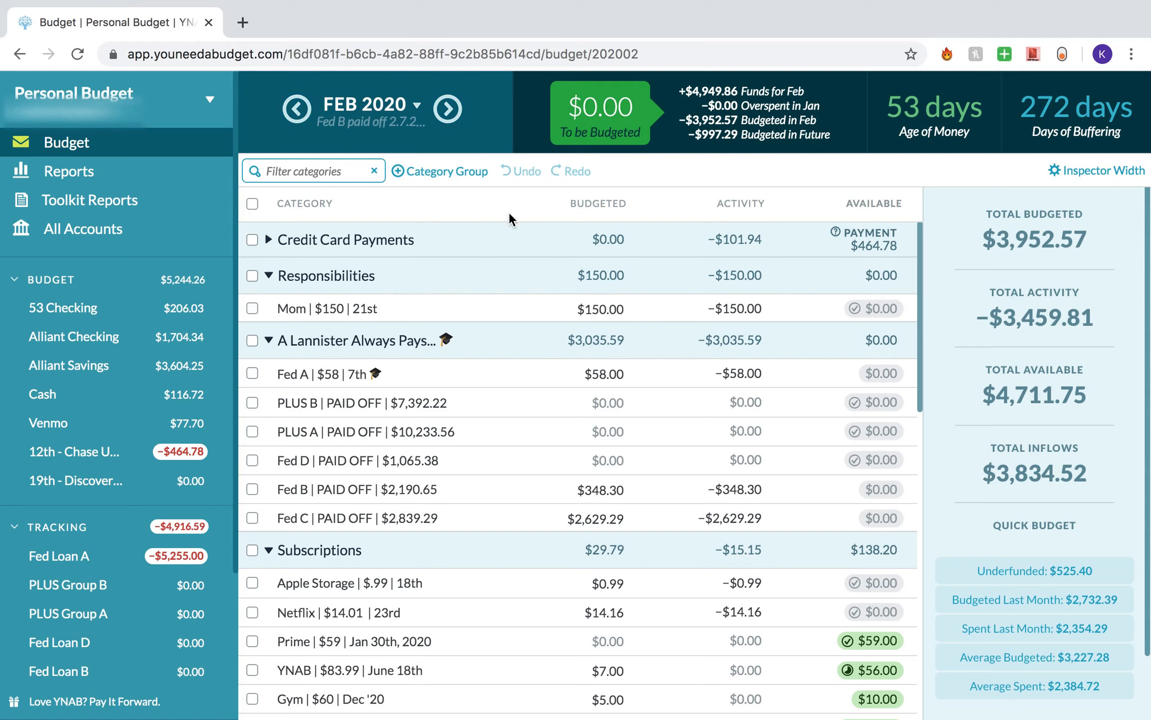
- Add a 02/28/2020 Tampa Parking transaction with a $1.60 outflow to the 12th - Chase Unlimited account
click(141, 456)
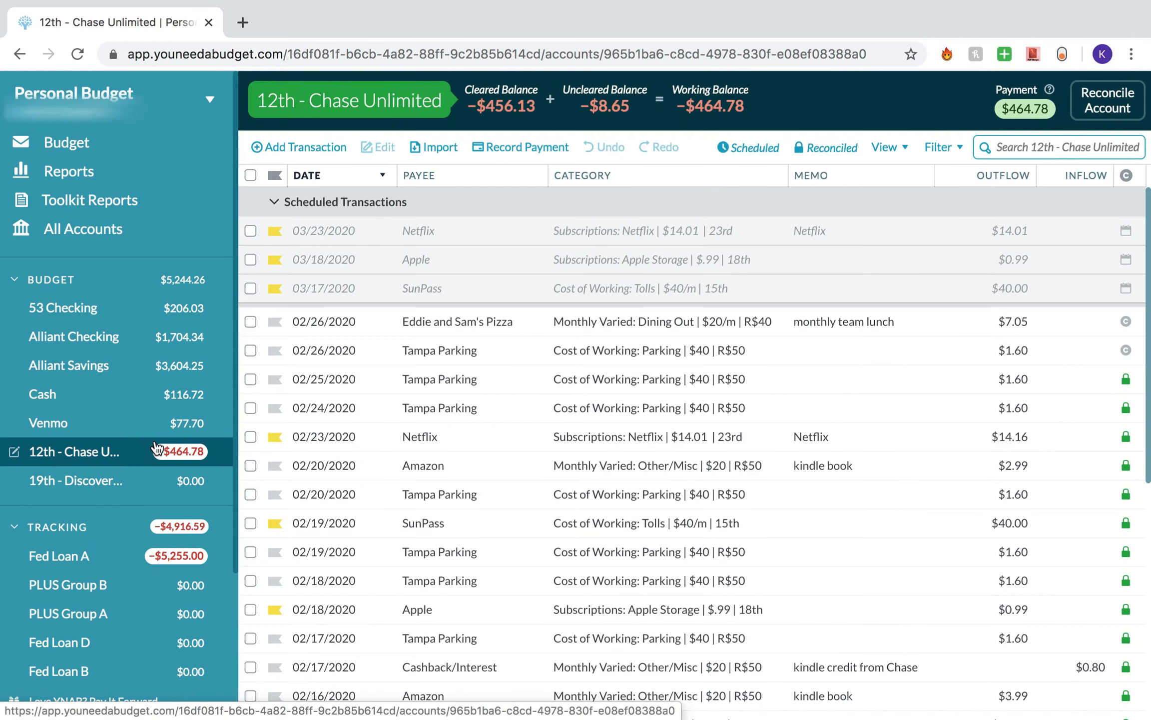
click(295, 147)
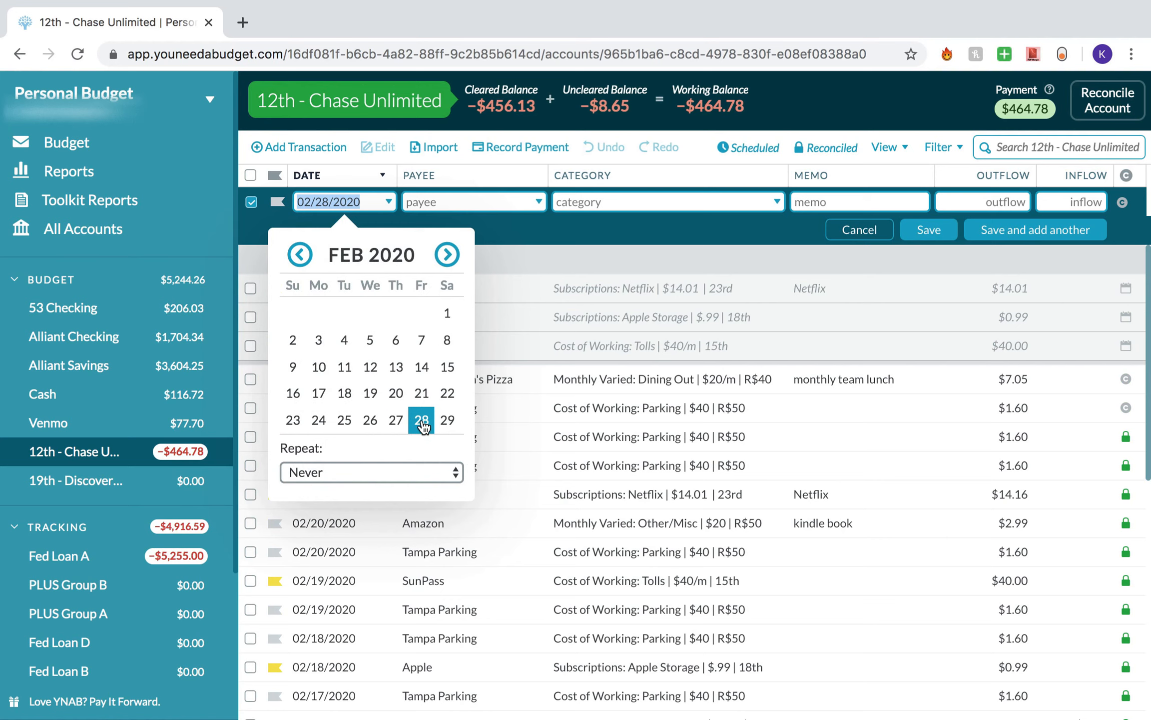
click(423, 422)
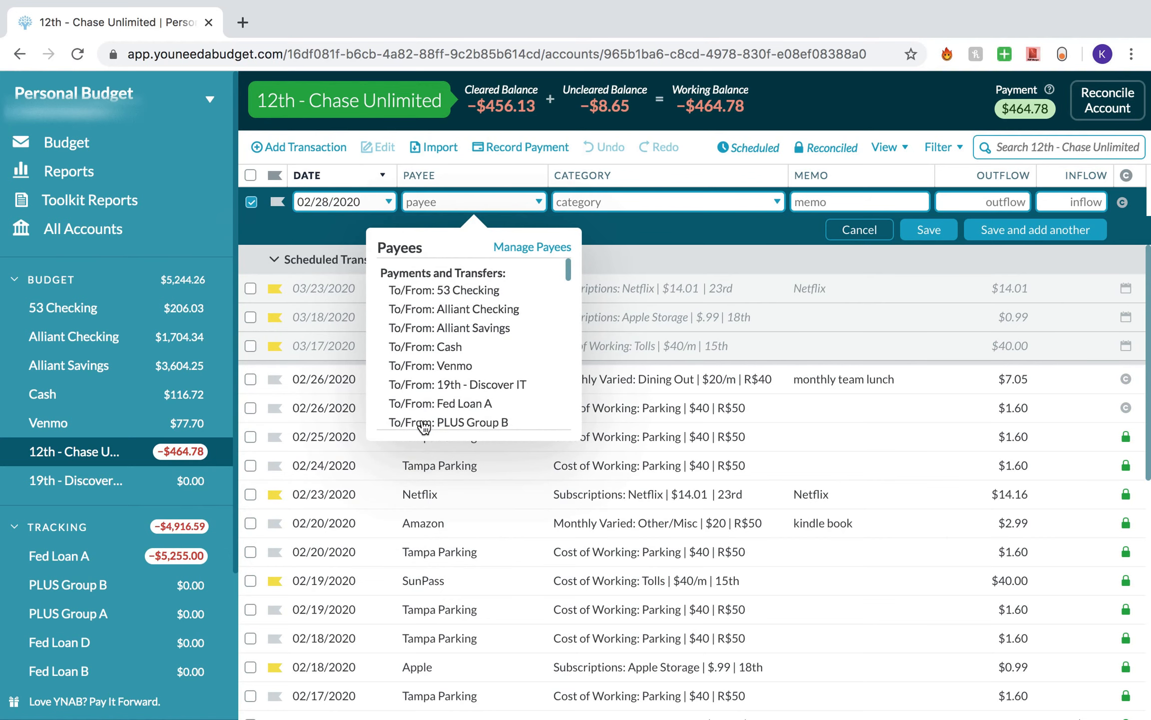
text(Tamp)
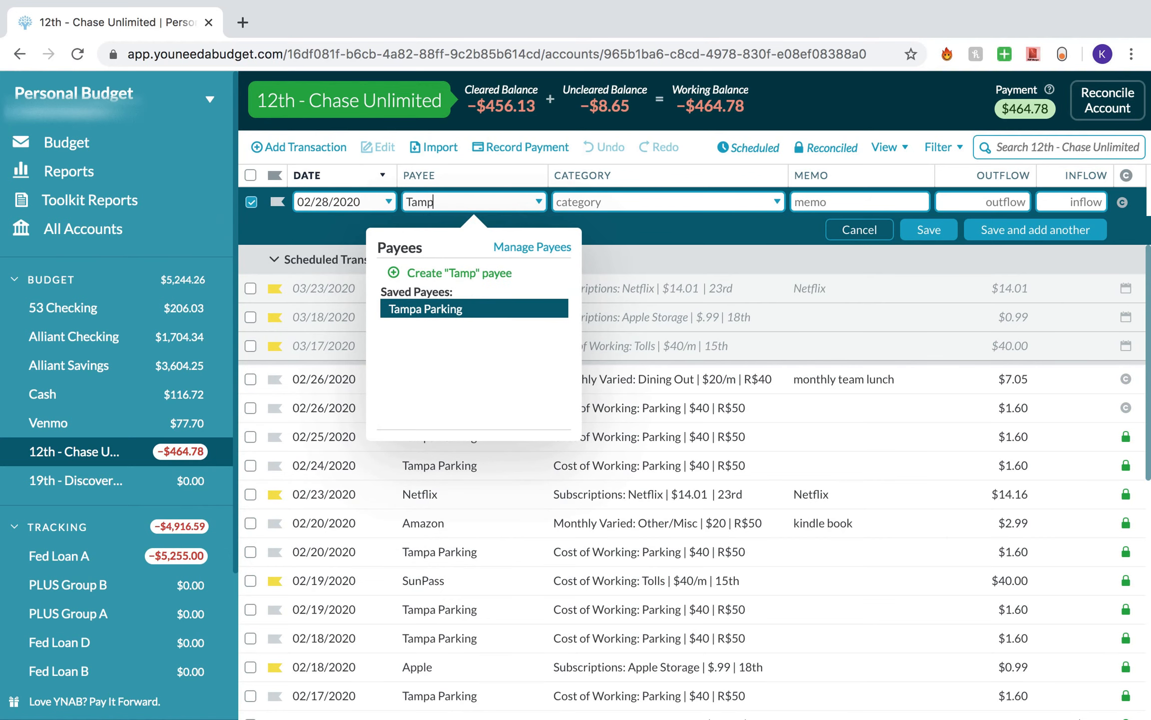
key(Return)
key(Tab)
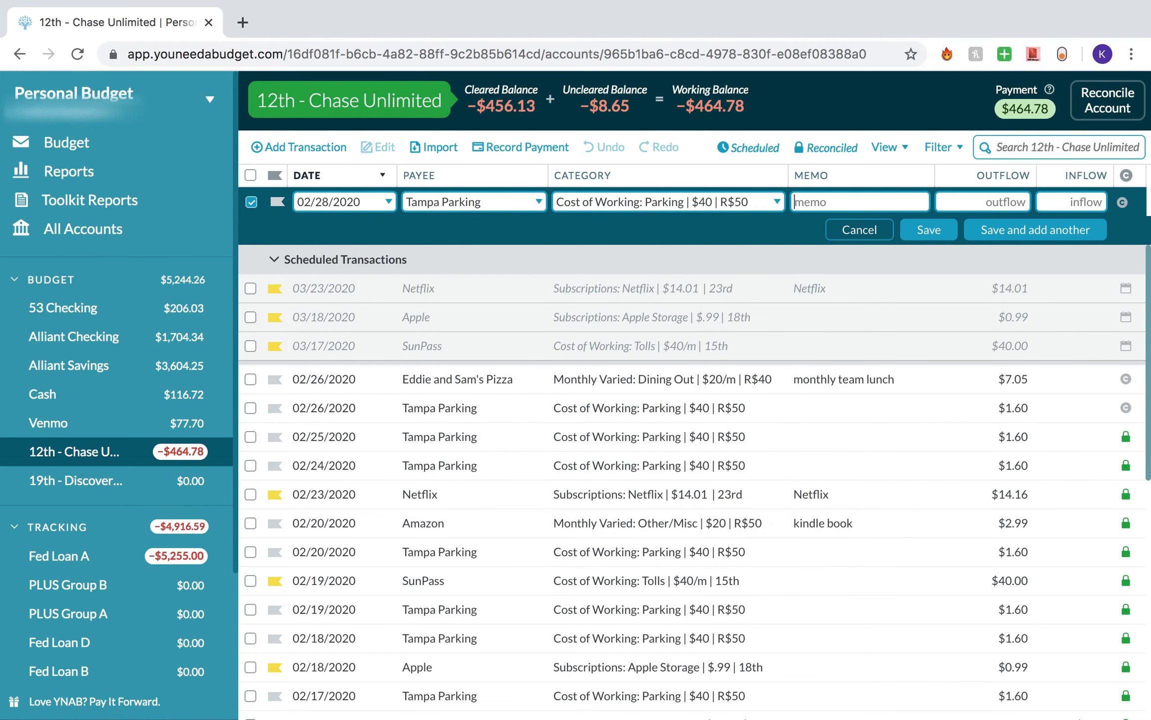
key(Tab)
text(1.60)
click(927, 231)
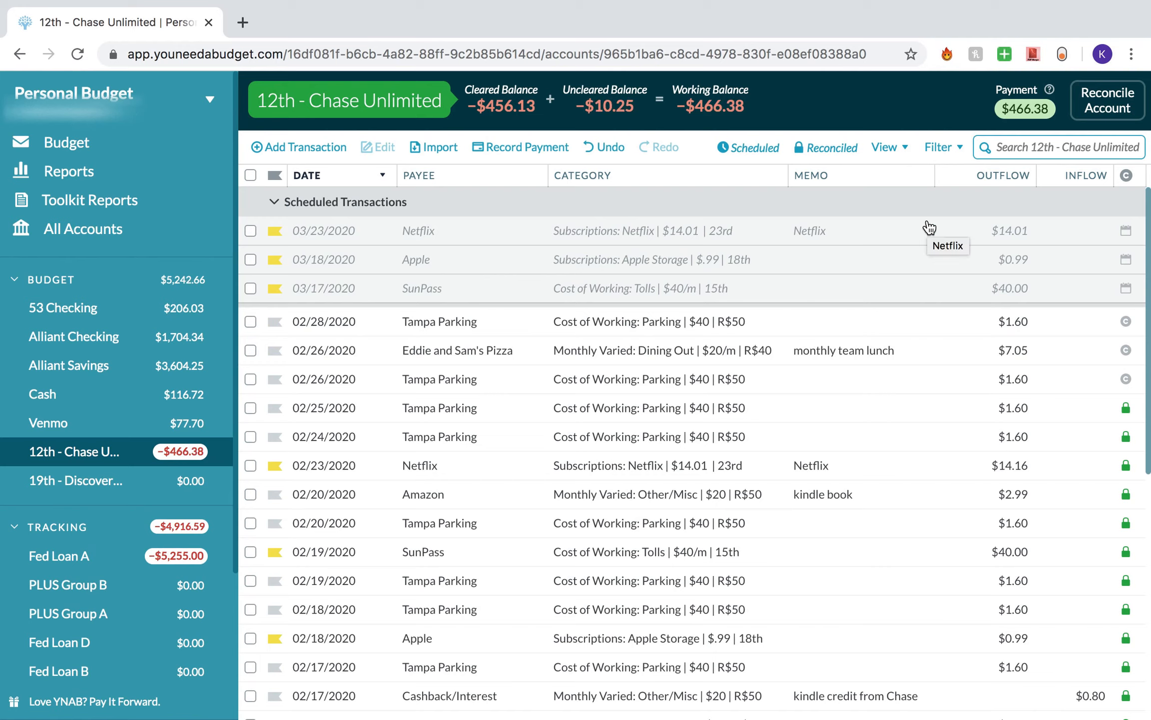
- Mark the 02/26/2020 Tampa Parking and Eddie and Sam's Pizza transactions as cleared and reconcile the account
click(1127, 379)
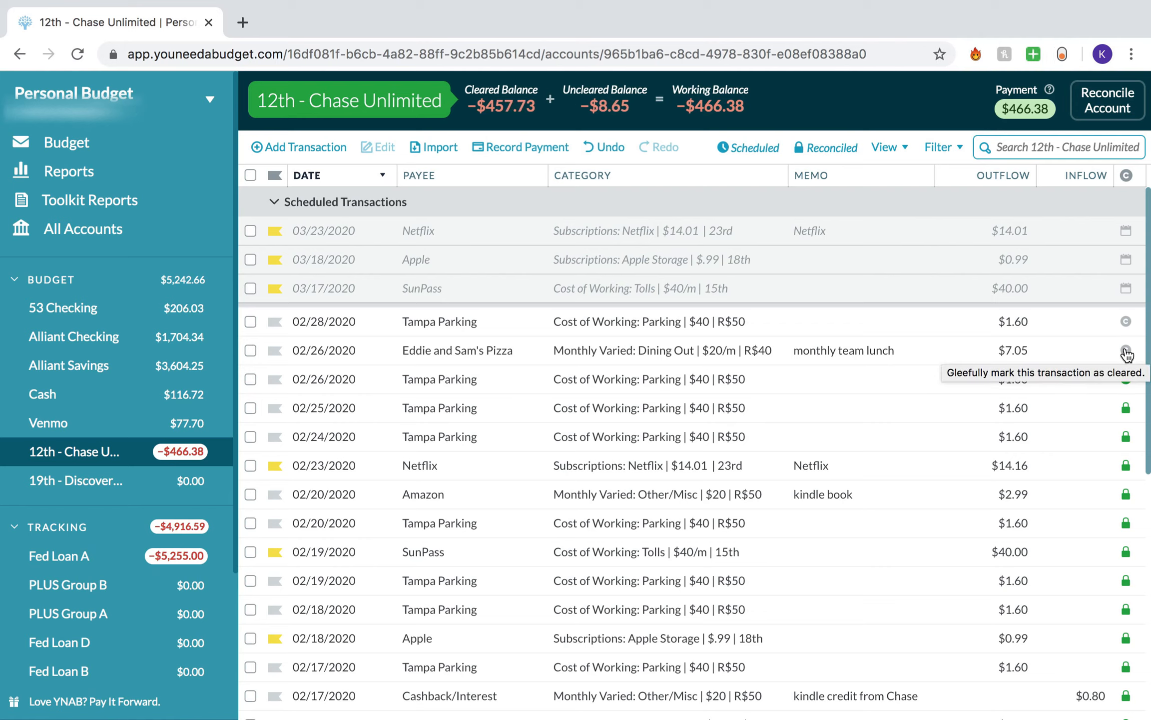
click(1127, 351)
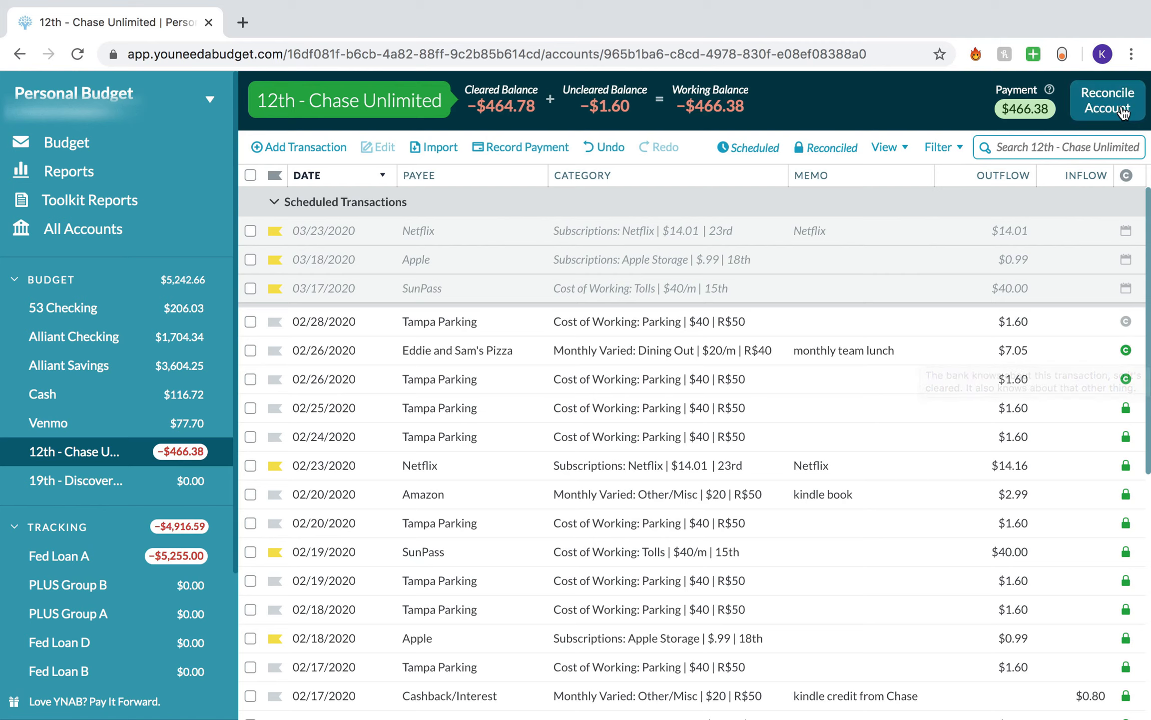
click(1108, 101)
click(994, 242)
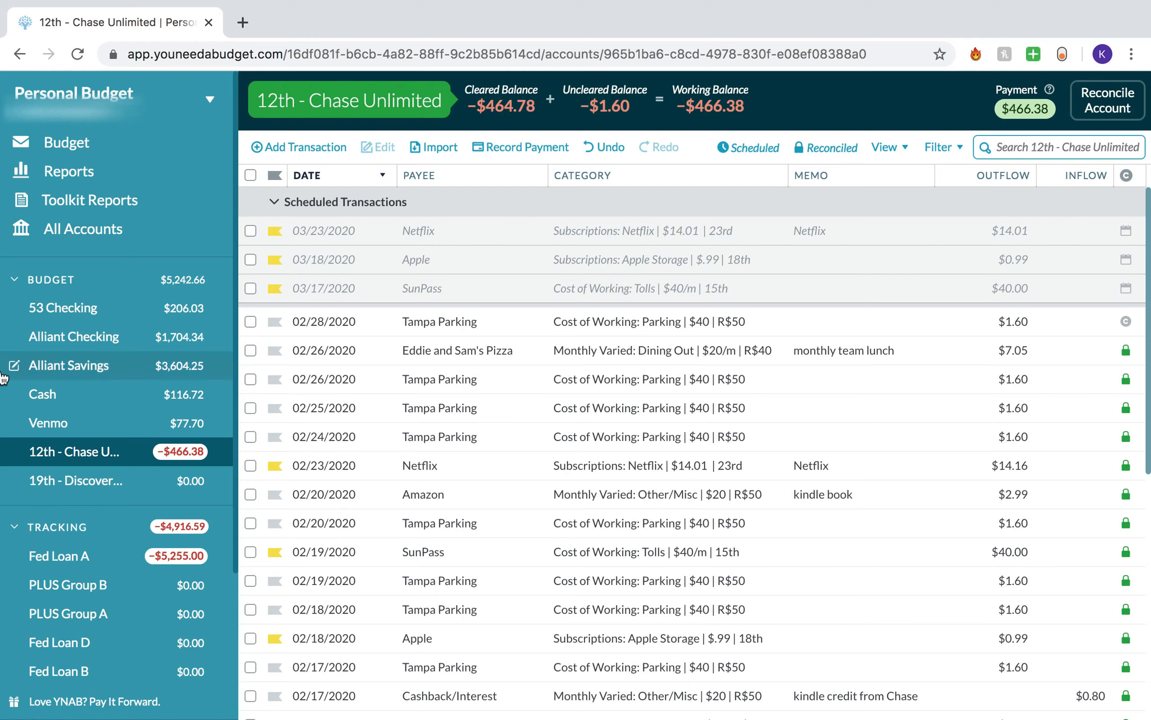
- Open the February 2020 budget and add $0.04 to the Fed B category's budgeted amount
scroll(103, 483, down, 4)
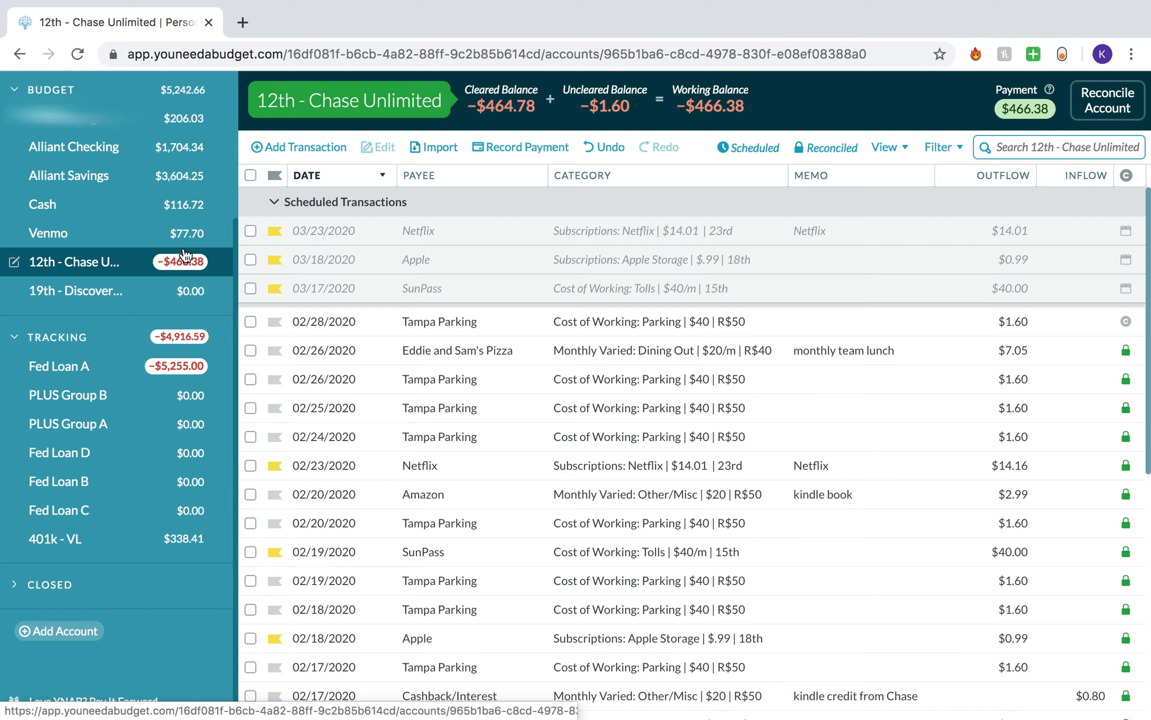
scroll(185, 256, up, 4)
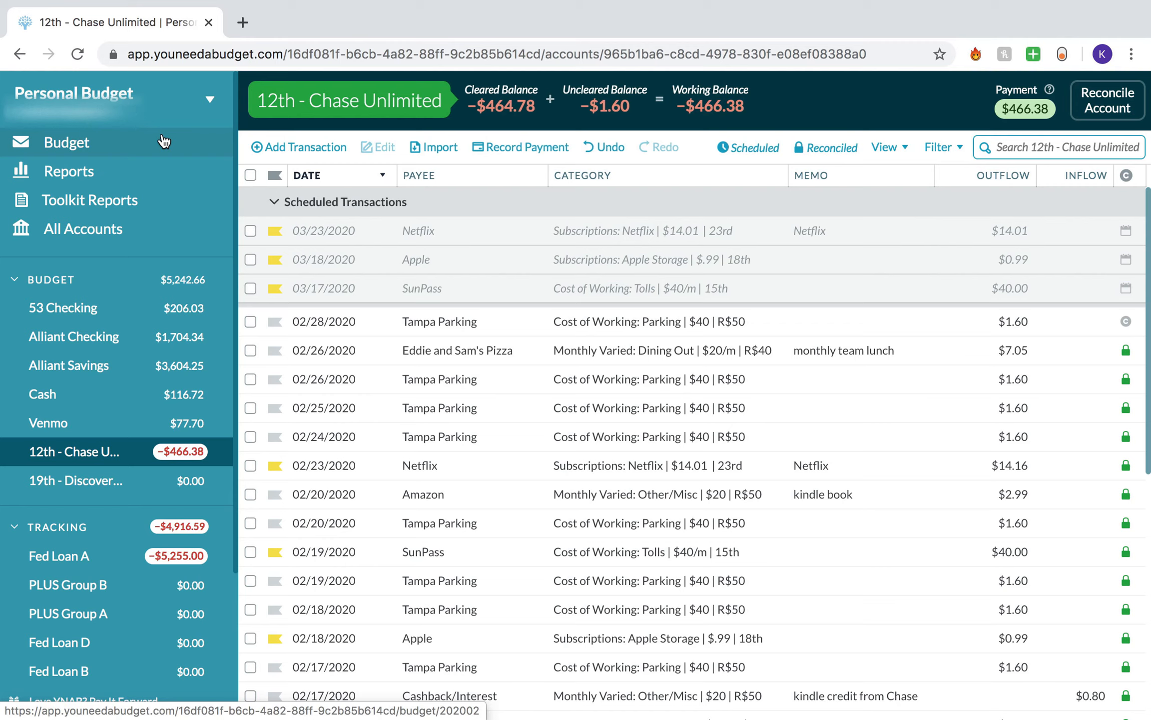
click(163, 142)
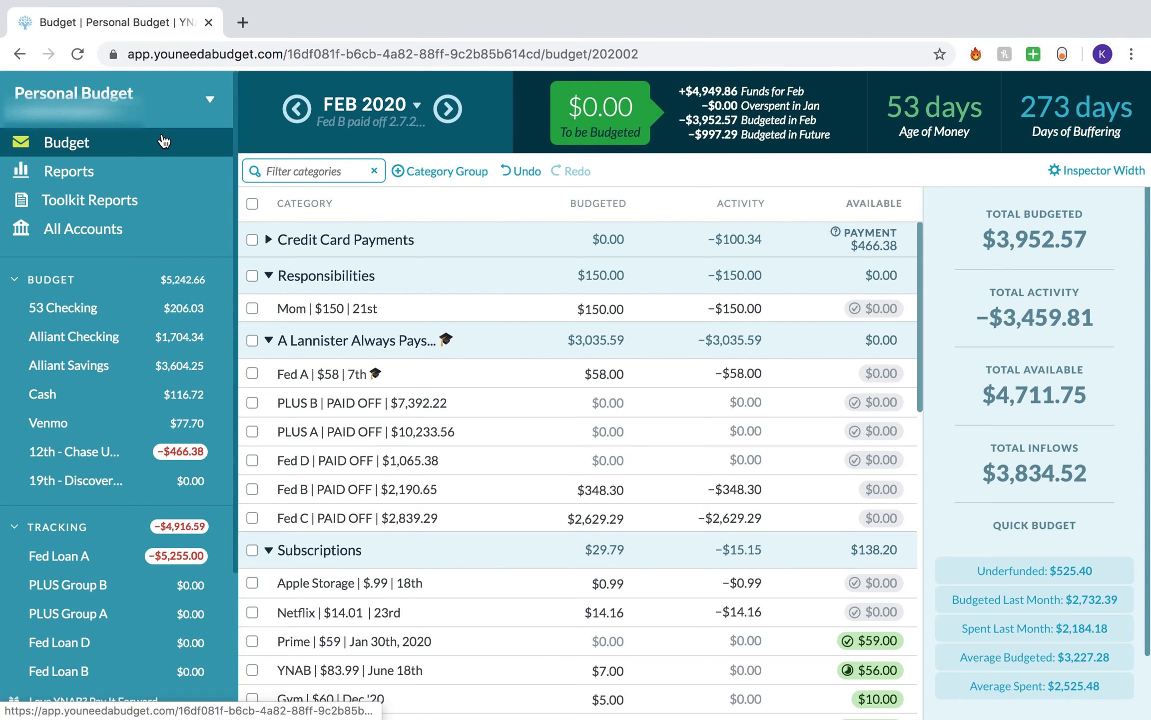
scroll(570, 576, down, 7)
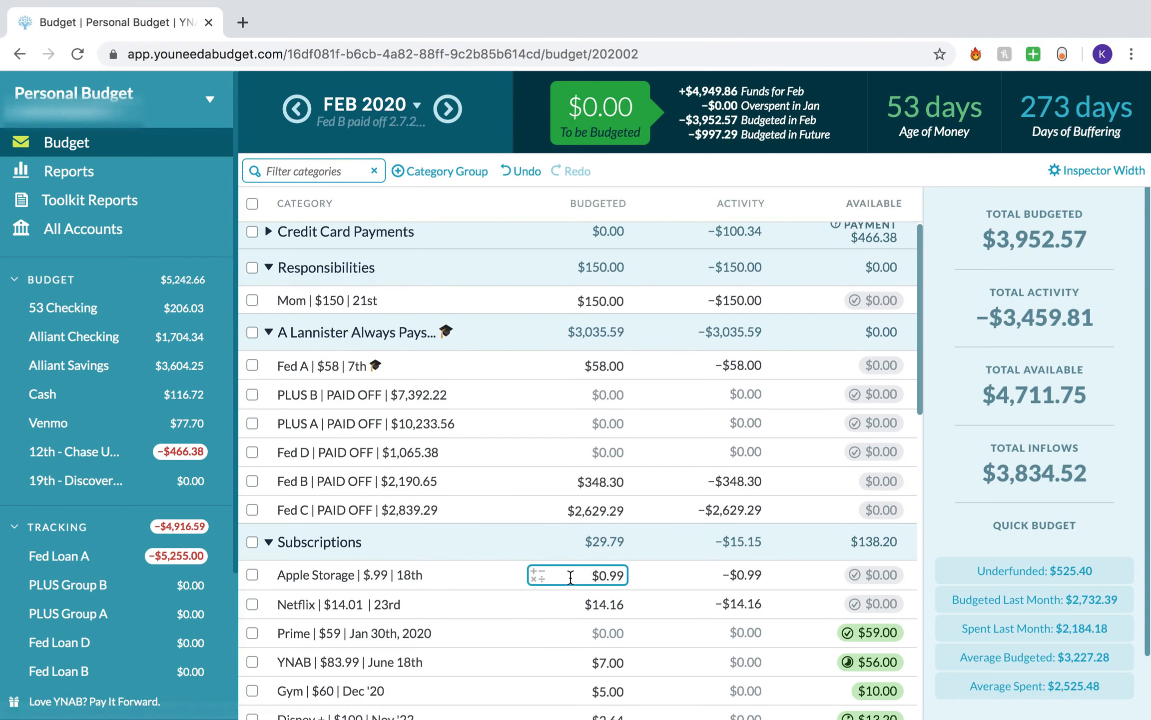
scroll(569, 576, up, 4)
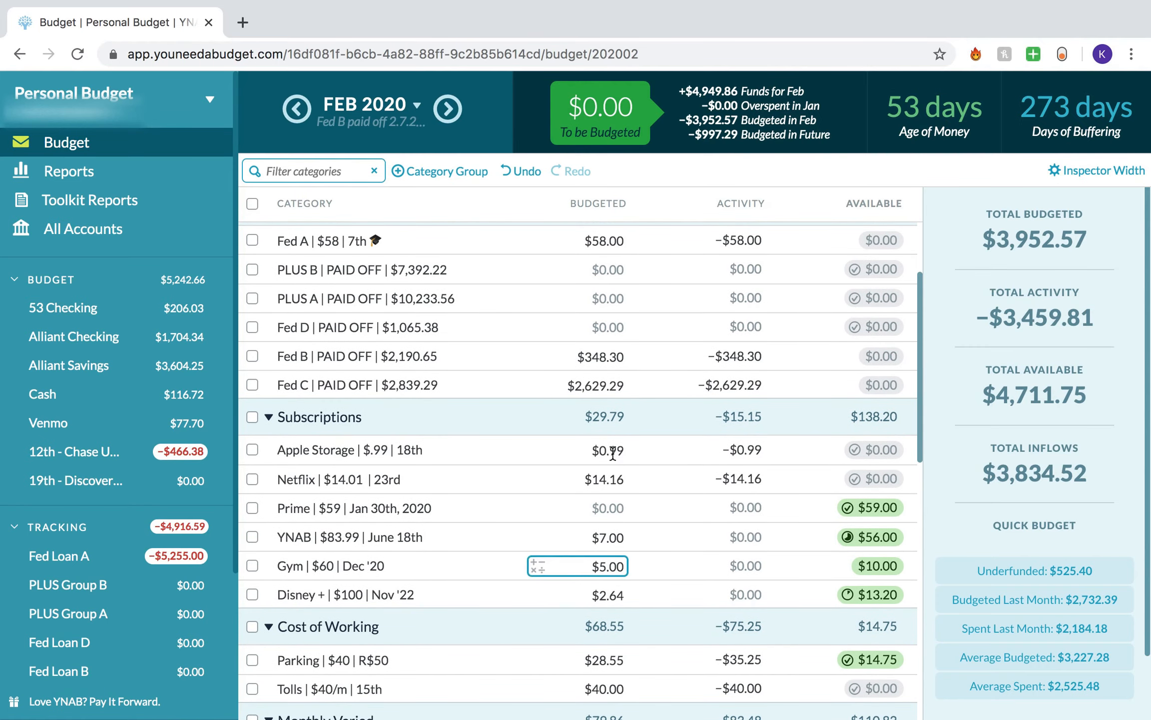
scroll(575, 355, up, 1)
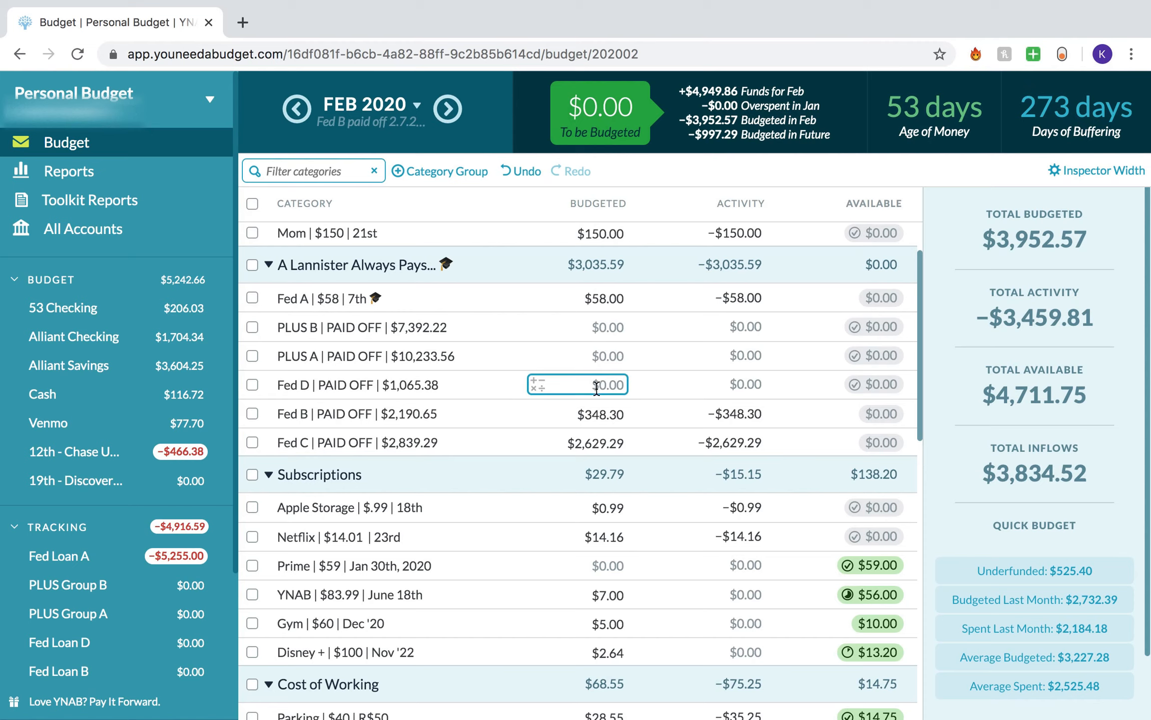
click(602, 412)
text(+.04)
key(Return)
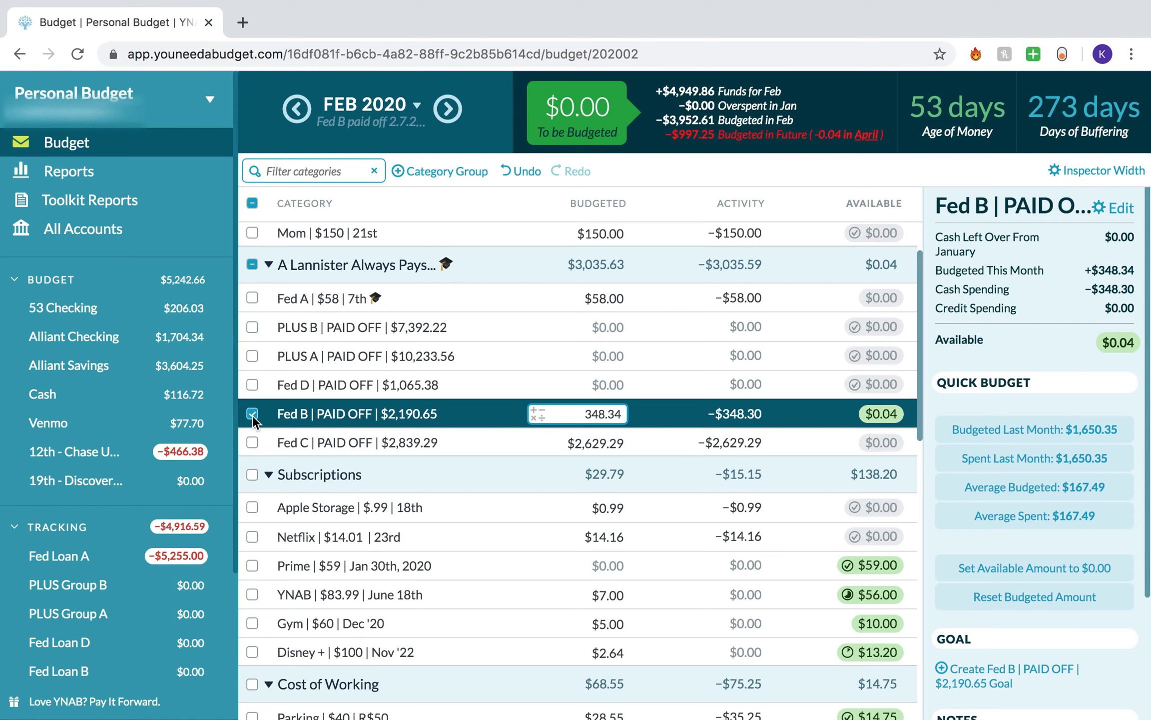
- Set the Fed C category's budgeted amount to $2,629.43
click(607, 443)
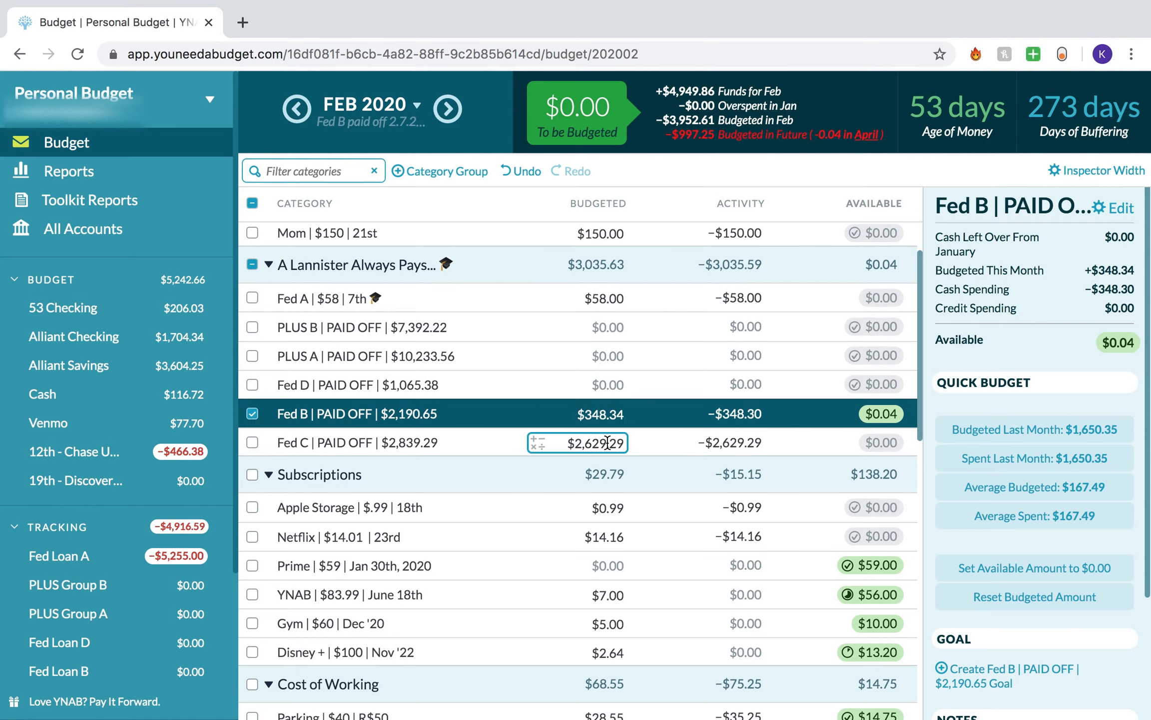
key(BackSpace)
key(BackSpace)
text(43)
key(Return)
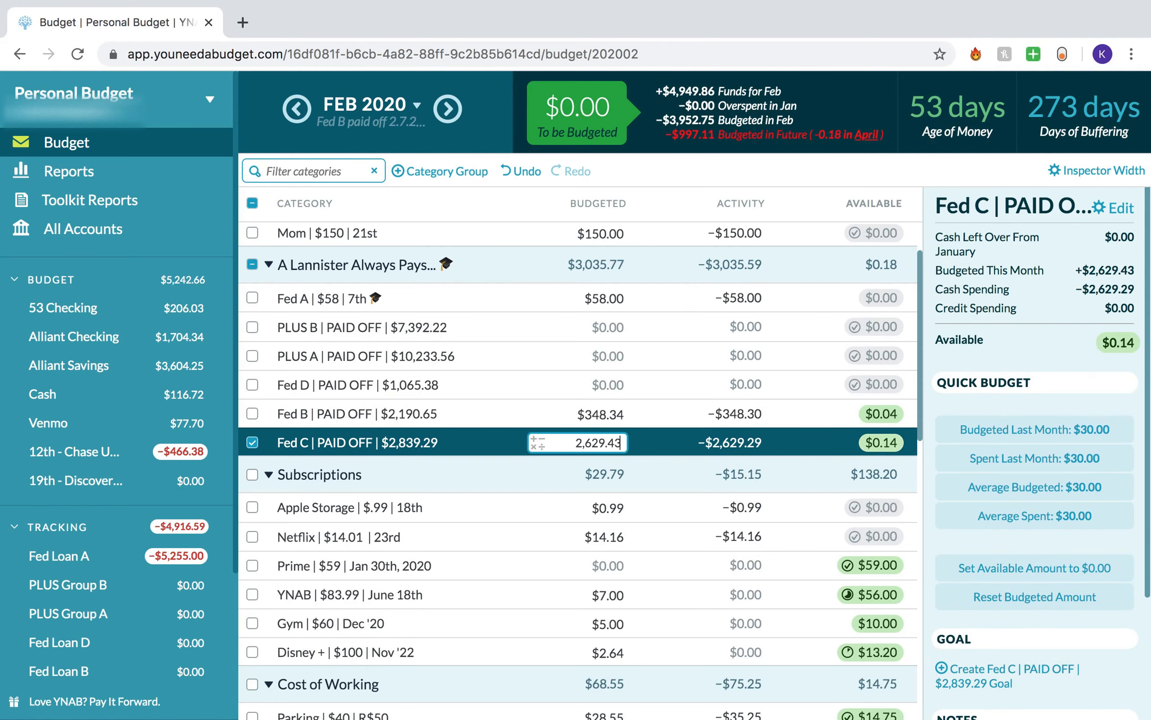
- Add $0.13 to the Fed D category's budgeted amount and deselect the category
click(586, 381)
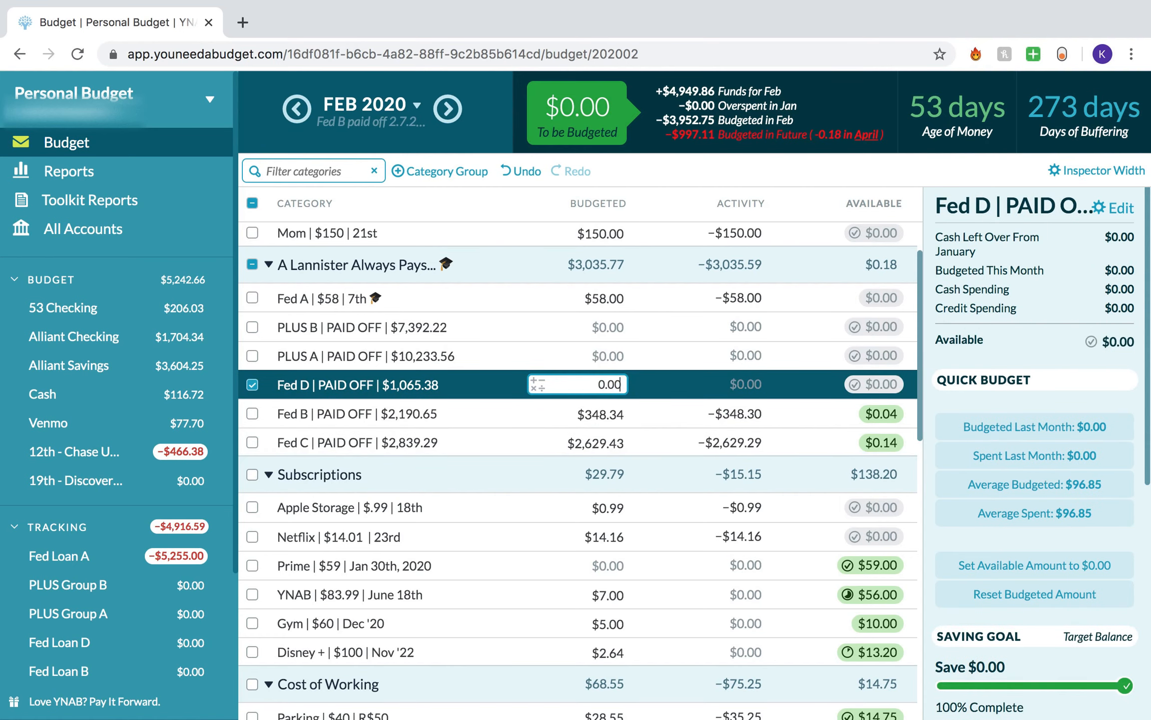
text(+.13)
key(Return)
click(252, 385)
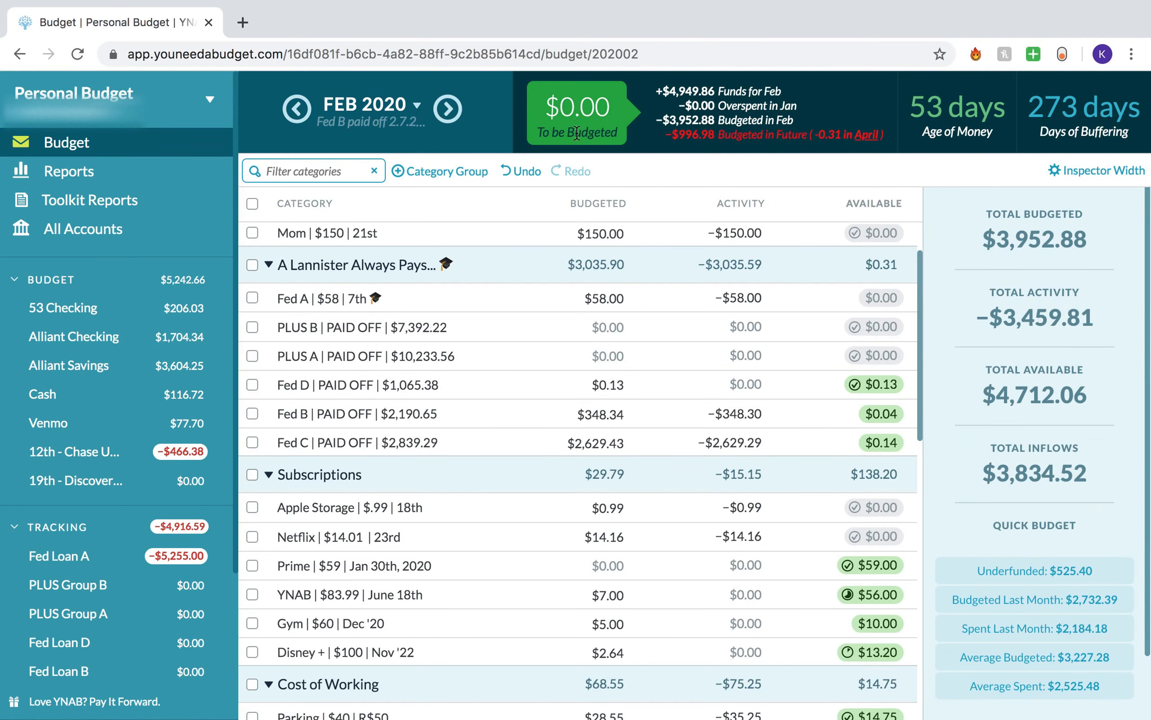
- Examine the To be Budgeted shortfall in April 2020 and return to the February 2020 budget
scroll(728, 474, down, 1)
scroll(727, 466, up, 3)
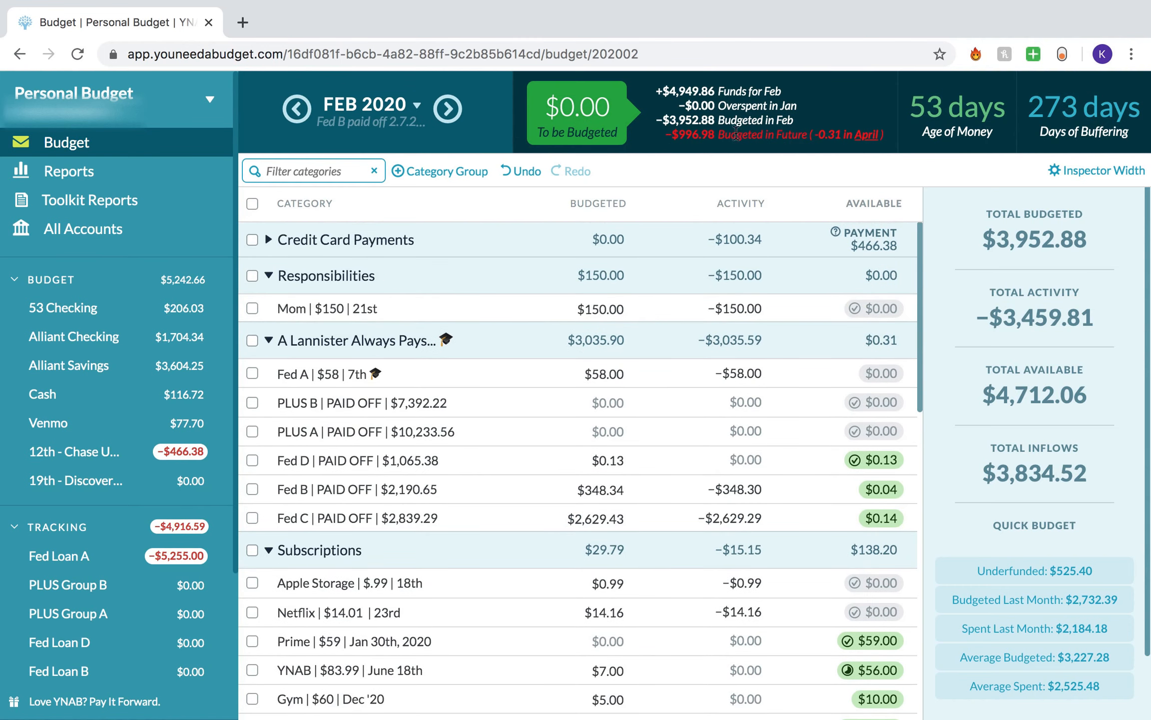
click(874, 136)
click(449, 111)
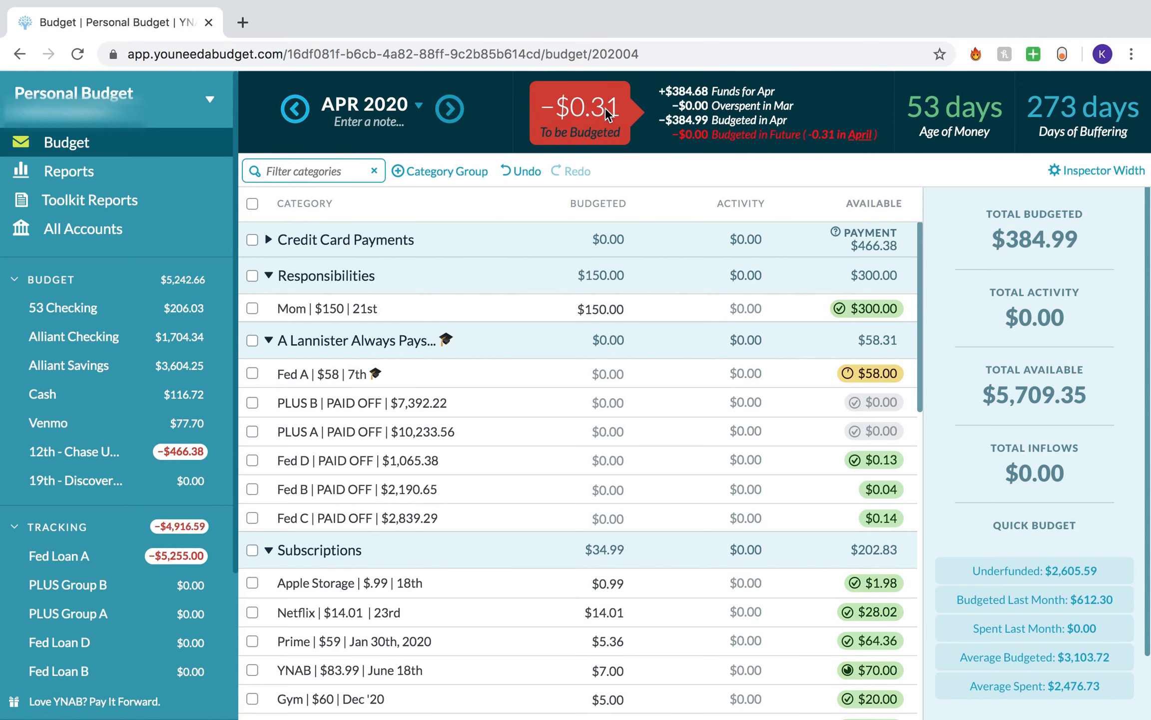
click(577, 145)
click(293, 112)
click(295, 117)
click(295, 116)
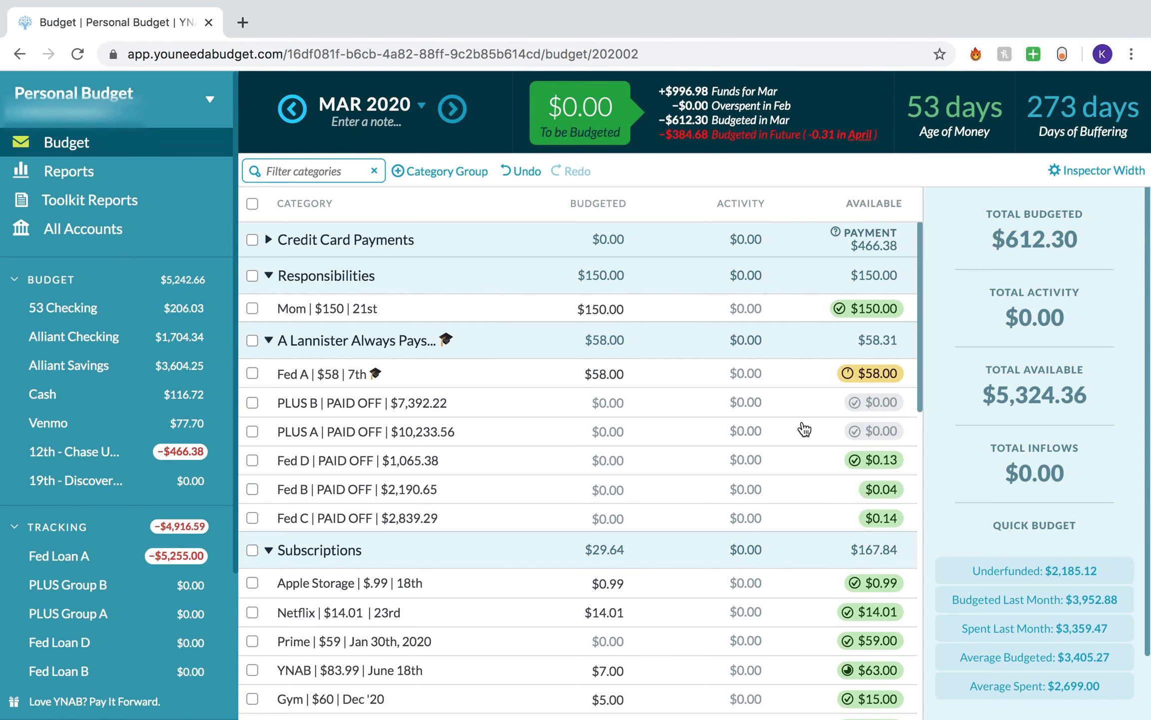
- Move $0.31 from the Other/Misc category under Monthly Varied to Inflow: To be Budgeted
scroll(803, 428, down, 3)
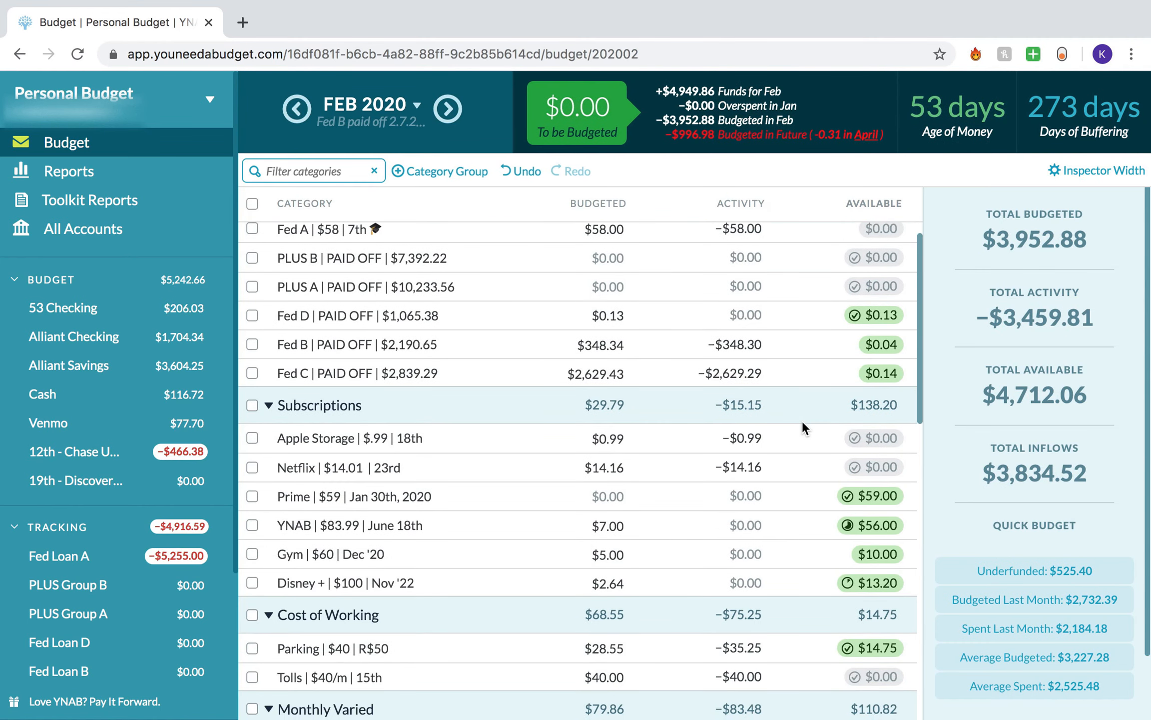
click(872, 583)
click(682, 406)
scroll(683, 406, down, 7)
scroll(682, 405, down, 1)
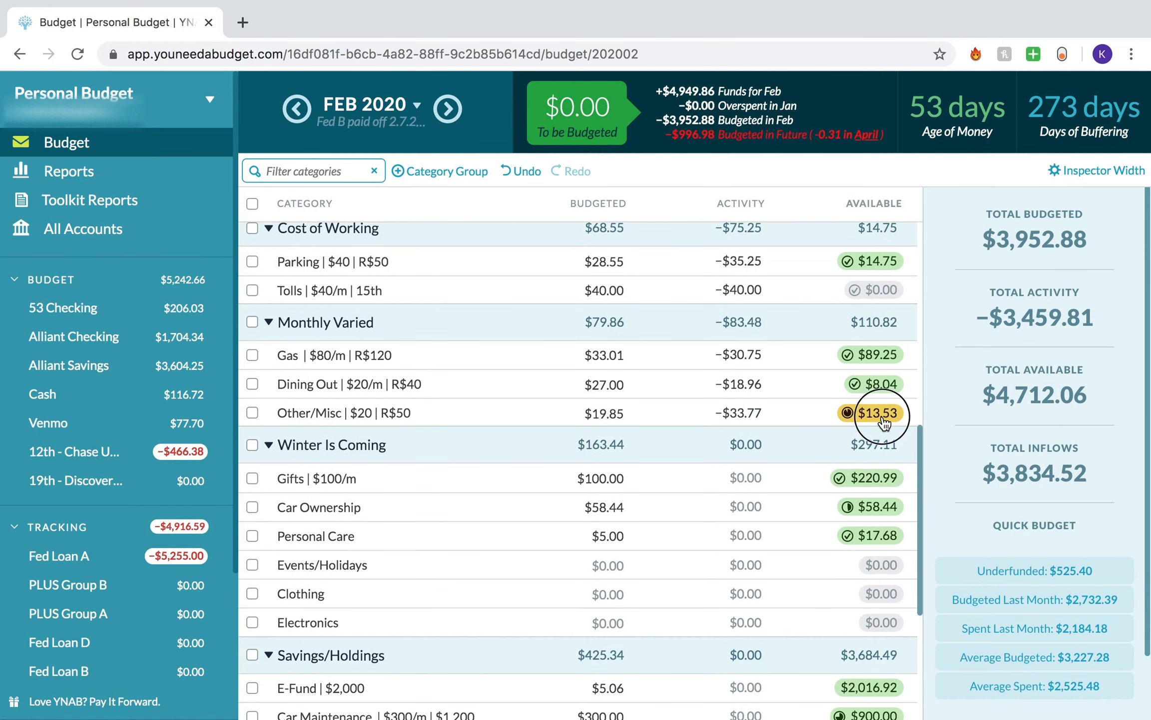
click(880, 414)
key(BackSpace)
text(.31)
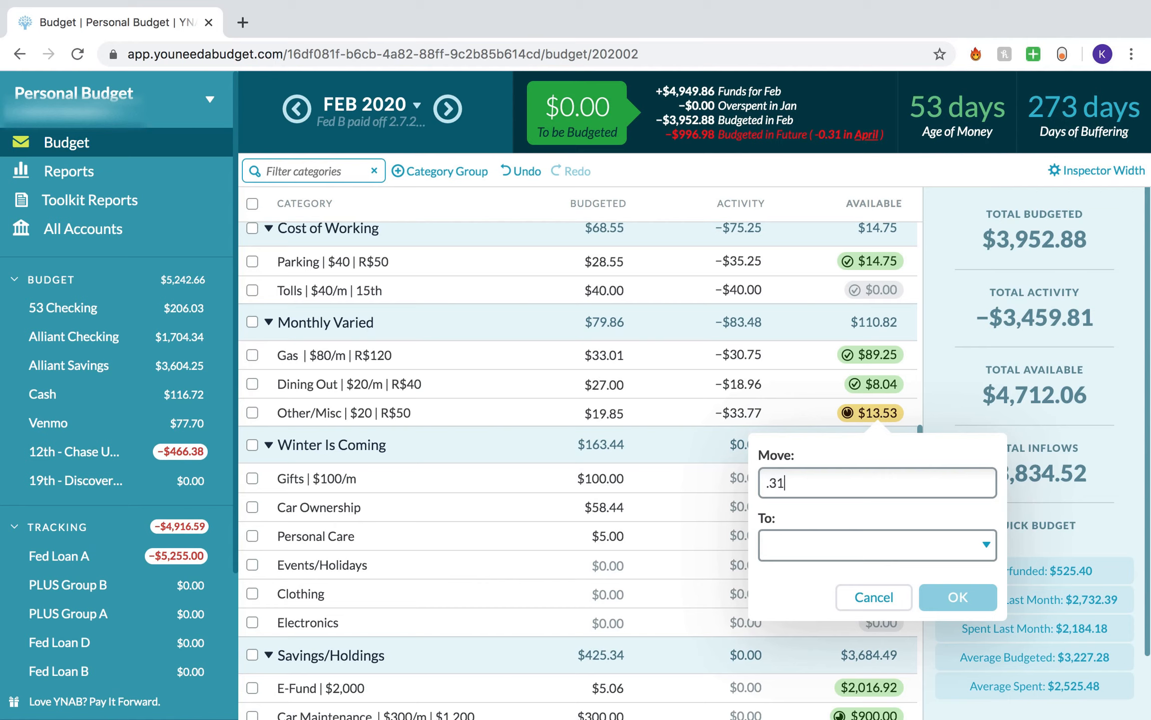
key(Tab)
text(to)
key(Return)
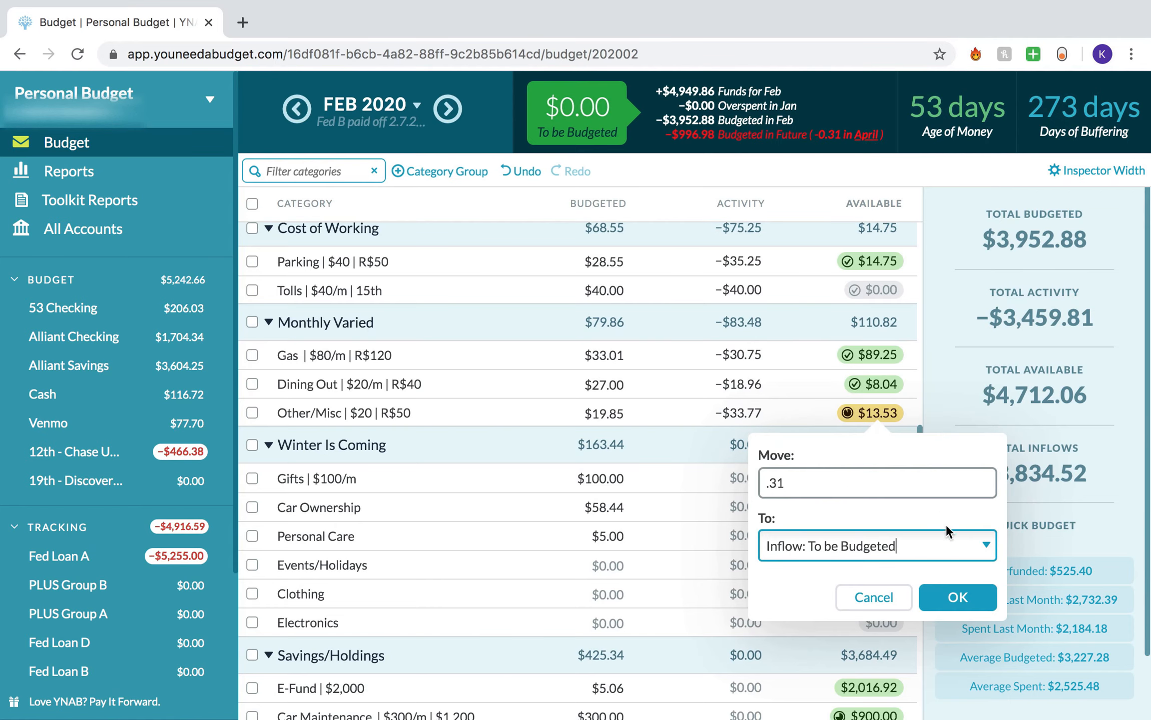
click(958, 597)
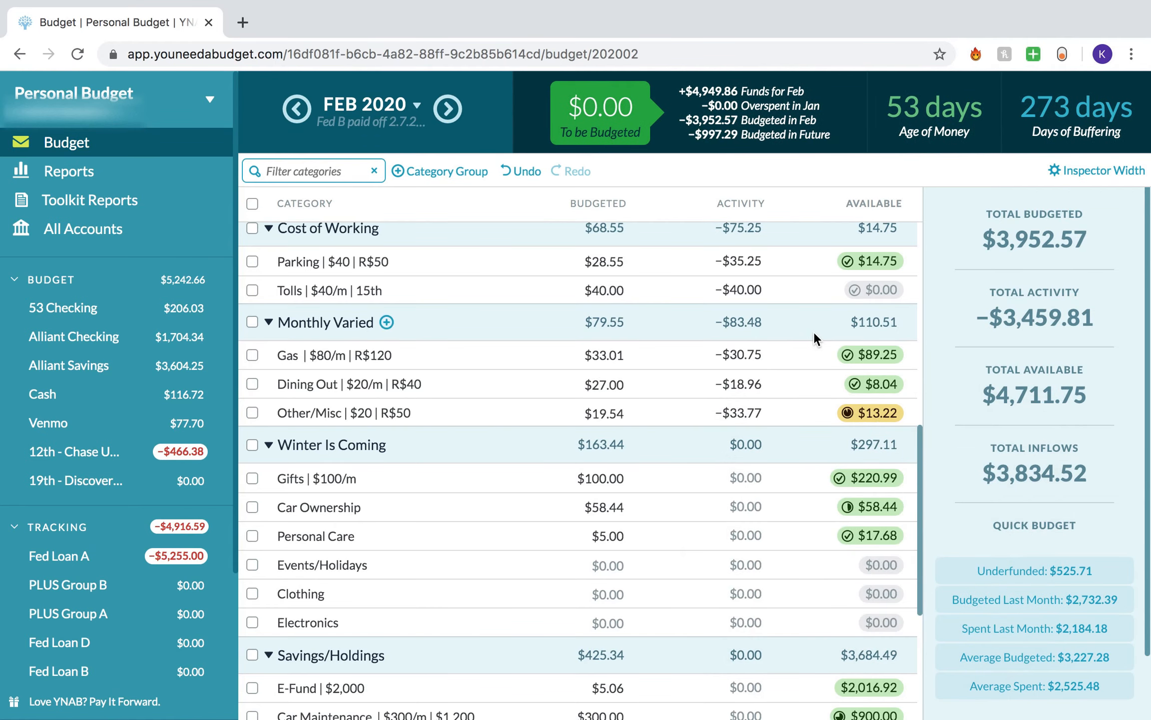
- In the Alliant Checking account, start a transaction dated 02/28/2020 with Fed Loan B as the transfer payee
scroll(772, 434, up, 5)
scroll(772, 434, up, 8)
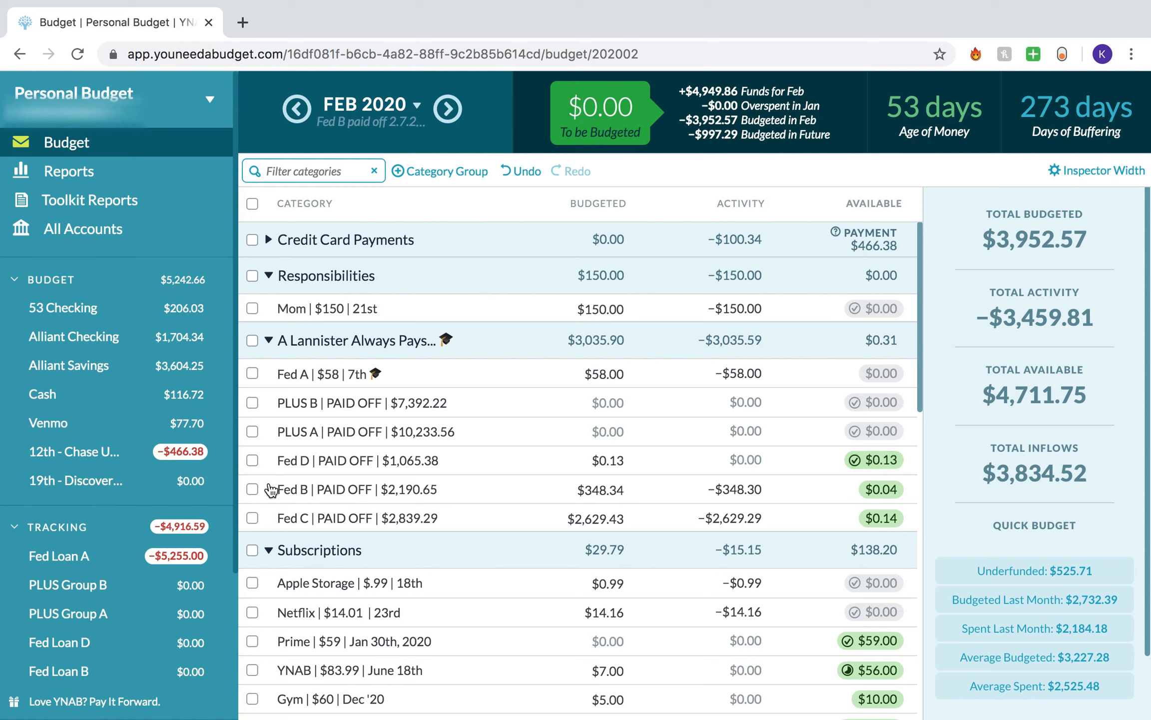
scroll(159, 644, down, 1)
scroll(167, 608, up, 1)
click(132, 345)
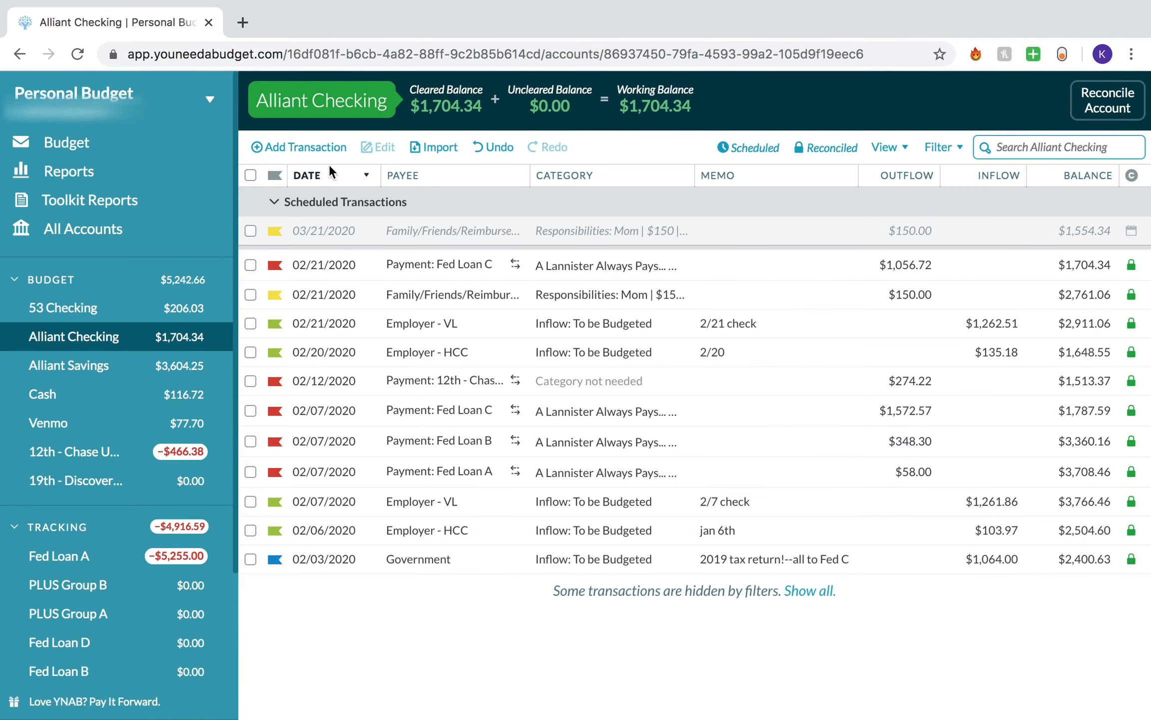
click(322, 149)
key(Tab)
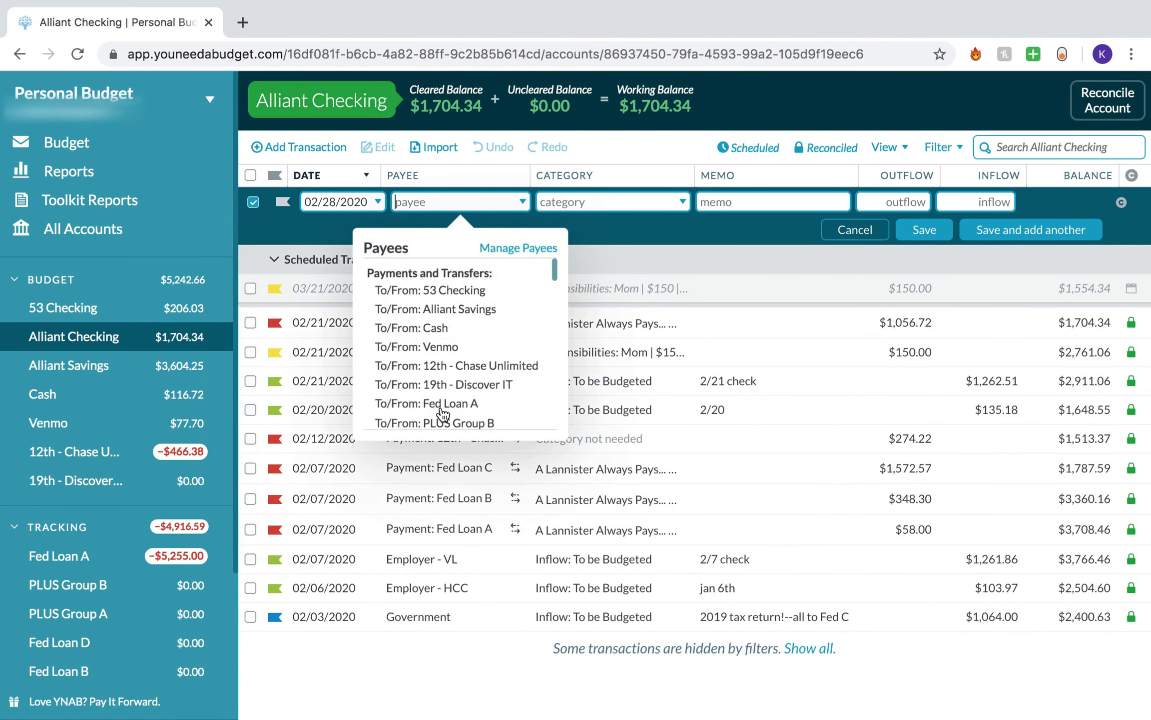
text(Fed)
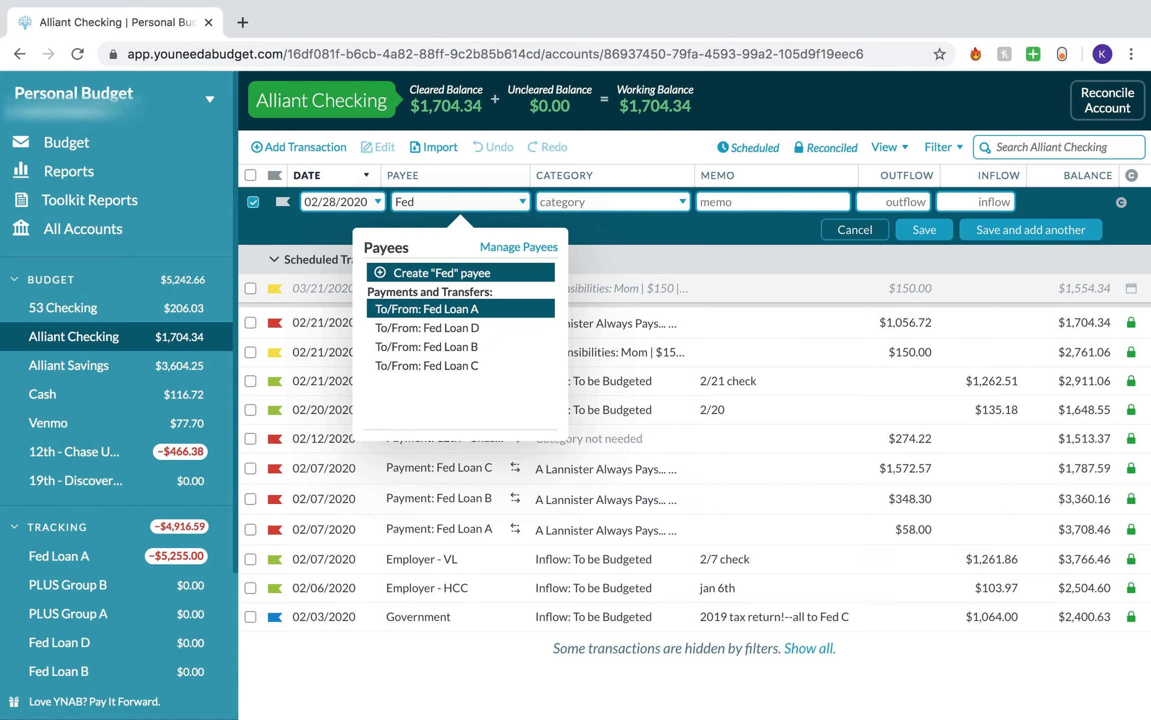
key(Down)
key(Down)
key(Return)
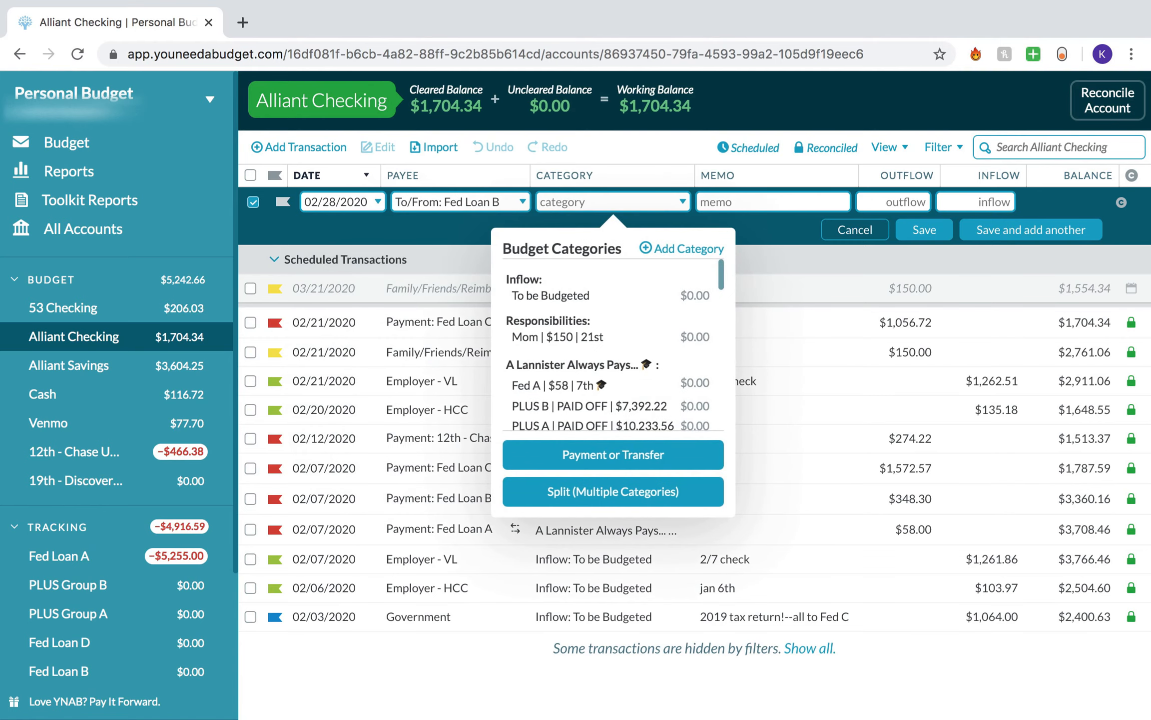
- Assign the Fed B category to the new payment, enter the memo "interest payoff :(" and a $0.04 outflow, and save it
text(fed)
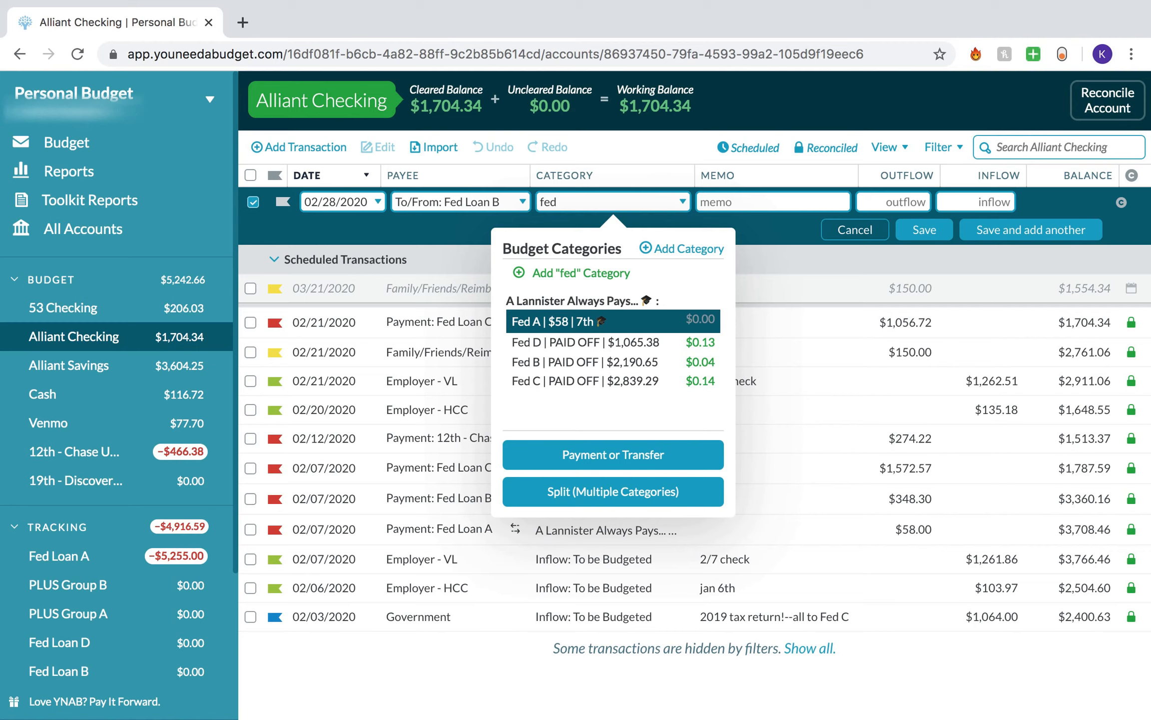
key(Down)
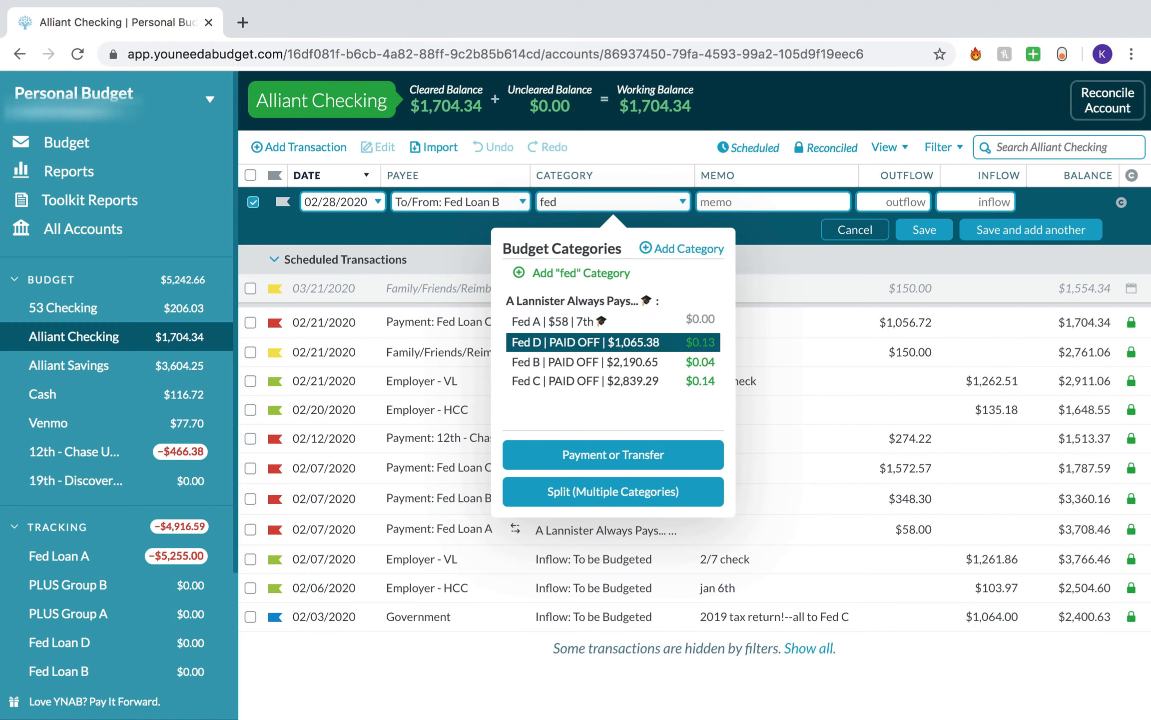
key(Down)
key(Return)
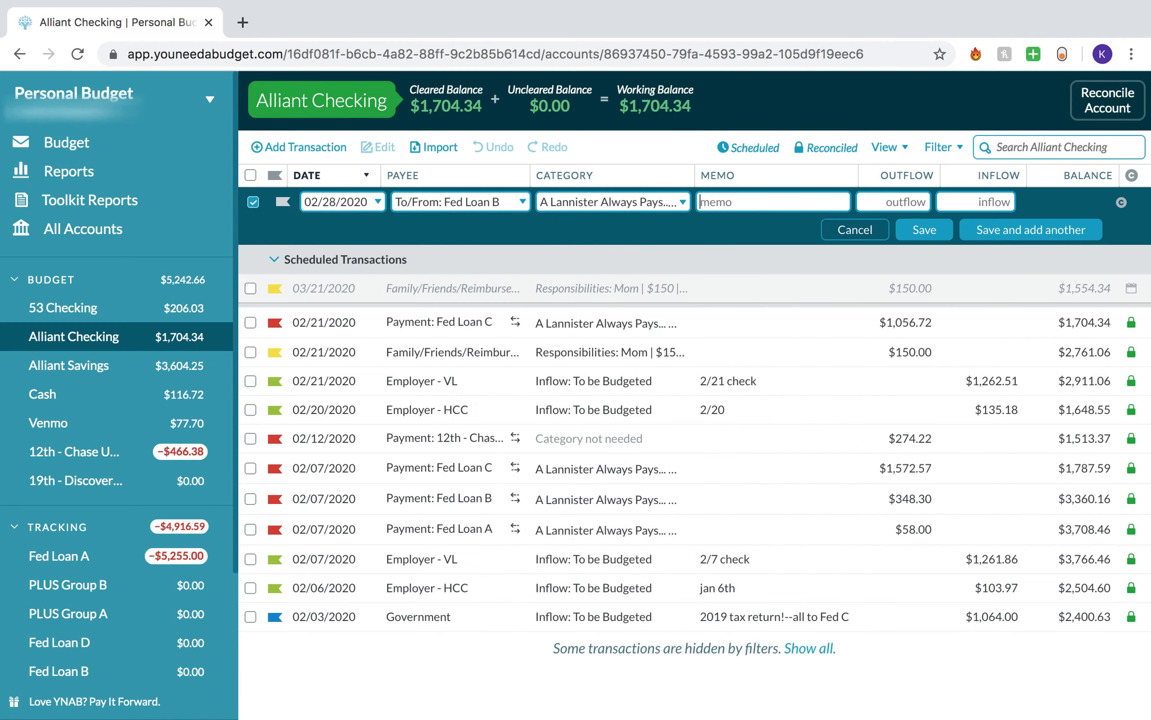
text(interest payoff :()
key(Tab)
text(.04)
click(925, 231)
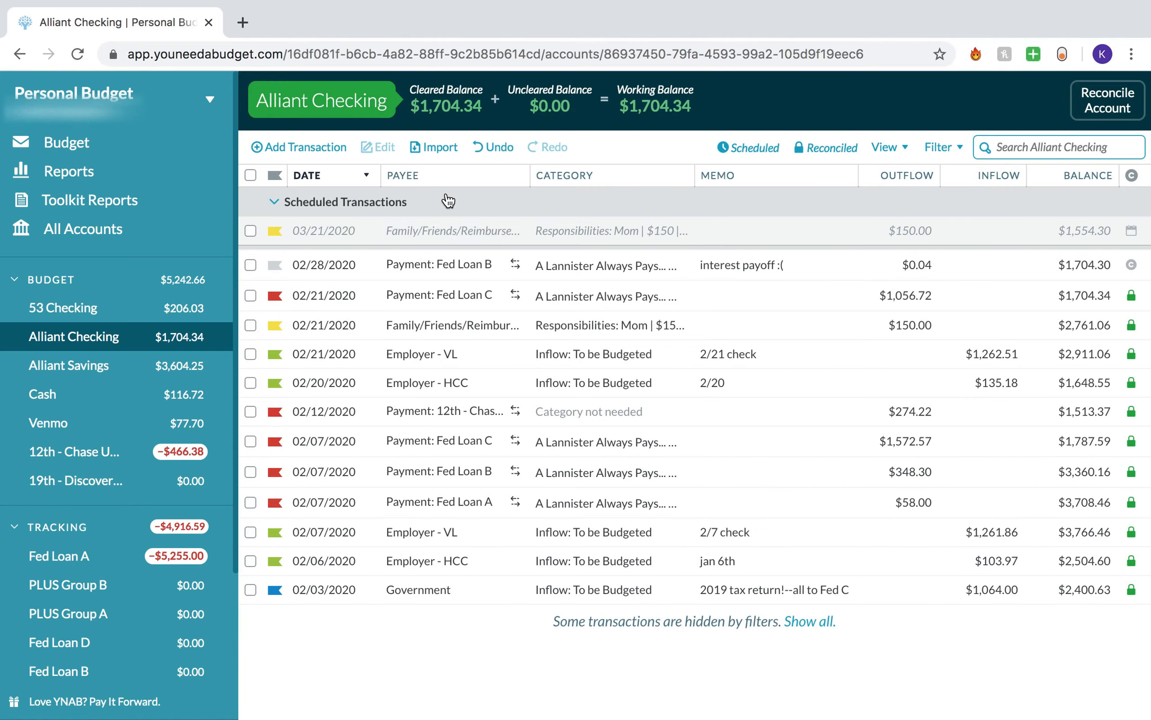
- Start another Alliant Checking transaction dated 02/28/2020 with Fed Loan C as the transfer payee
click(280, 148)
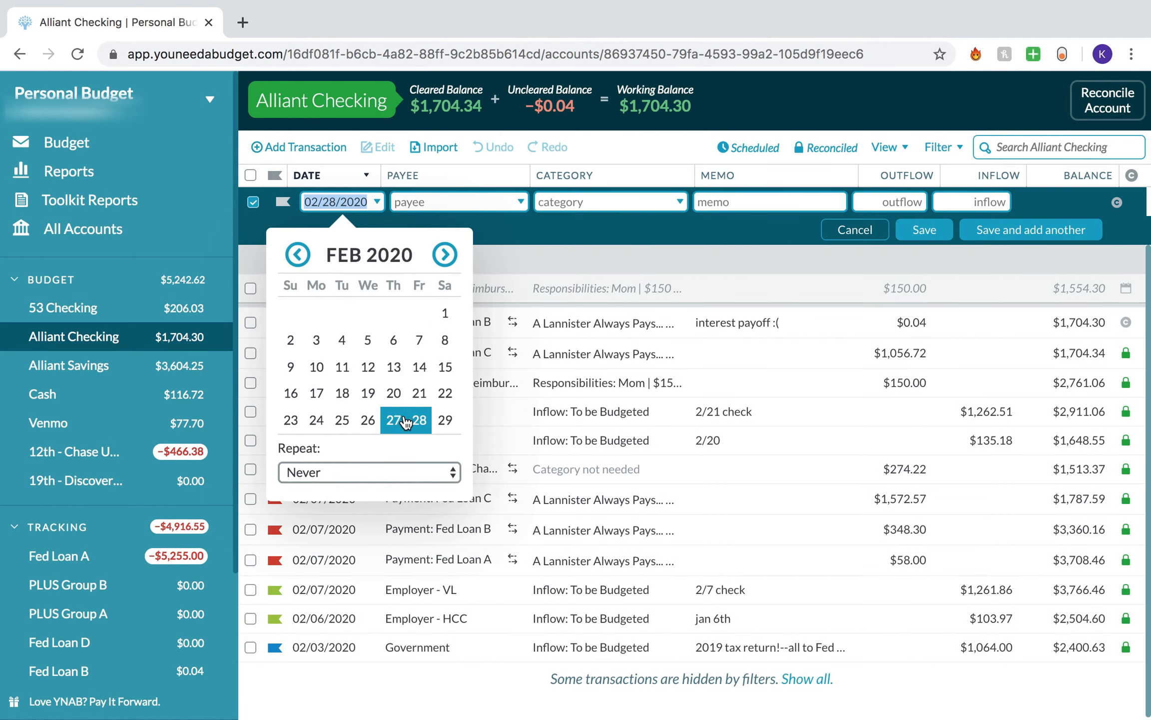
click(419, 424)
text(Fed)
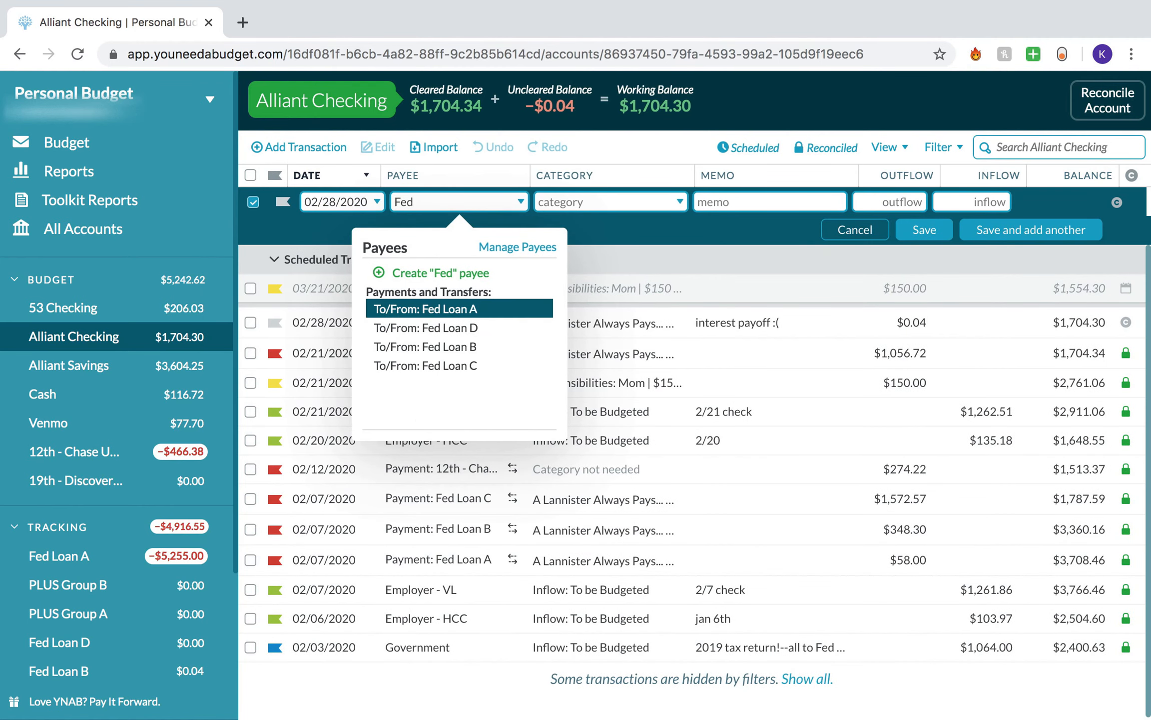
key(Down)
key(Down)
key(Down)
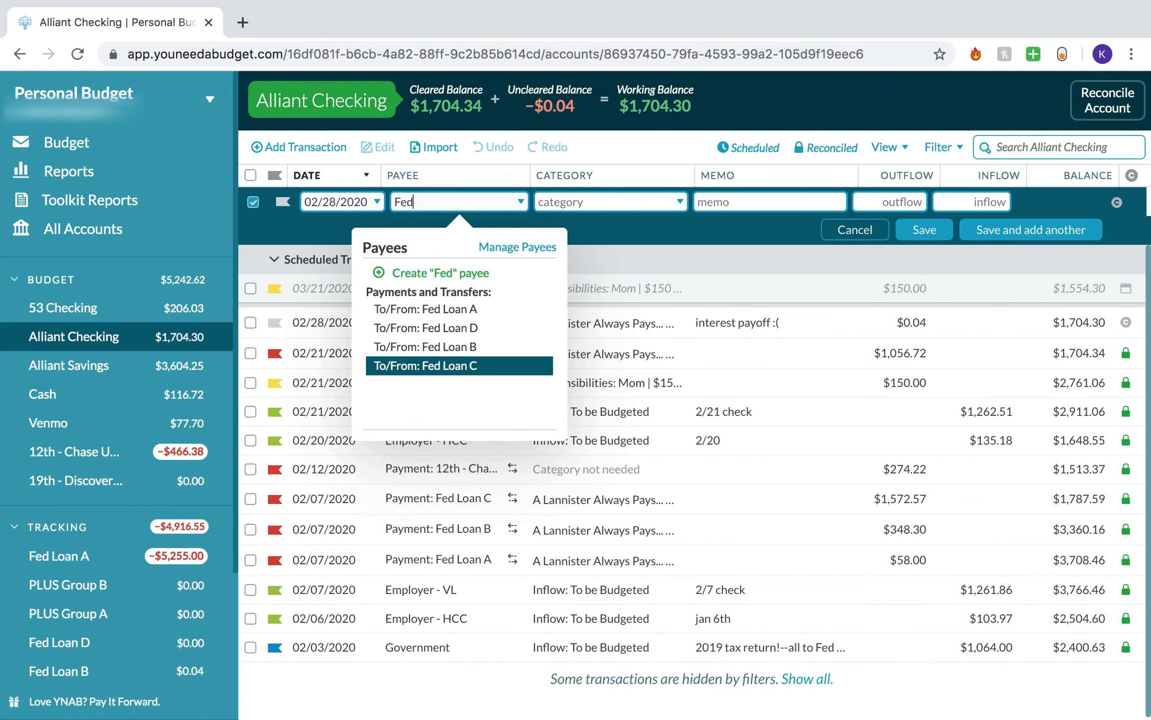
key(Return)
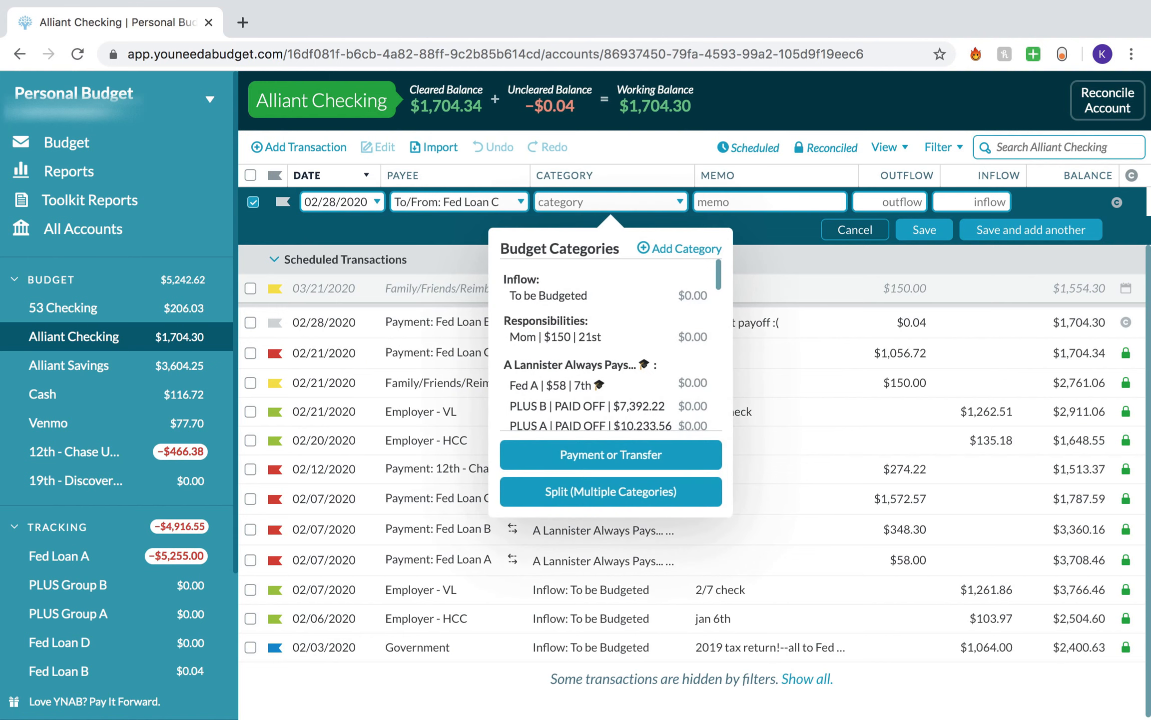
- Complete and save the Fed Loan C payment with the Fed C category, memo "interest payoff :(" and a $0.14 outflow
text(Fedl)
key(BackSpace)
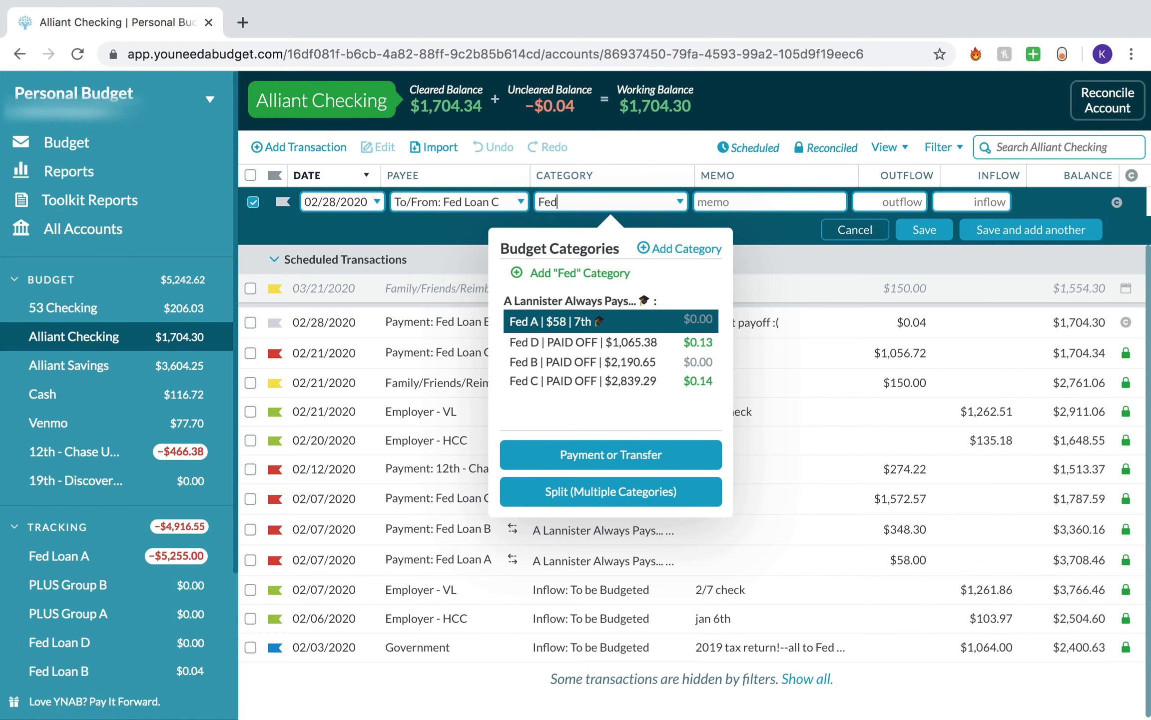
key(Down)
key(Down)
key(Down)
key(Return)
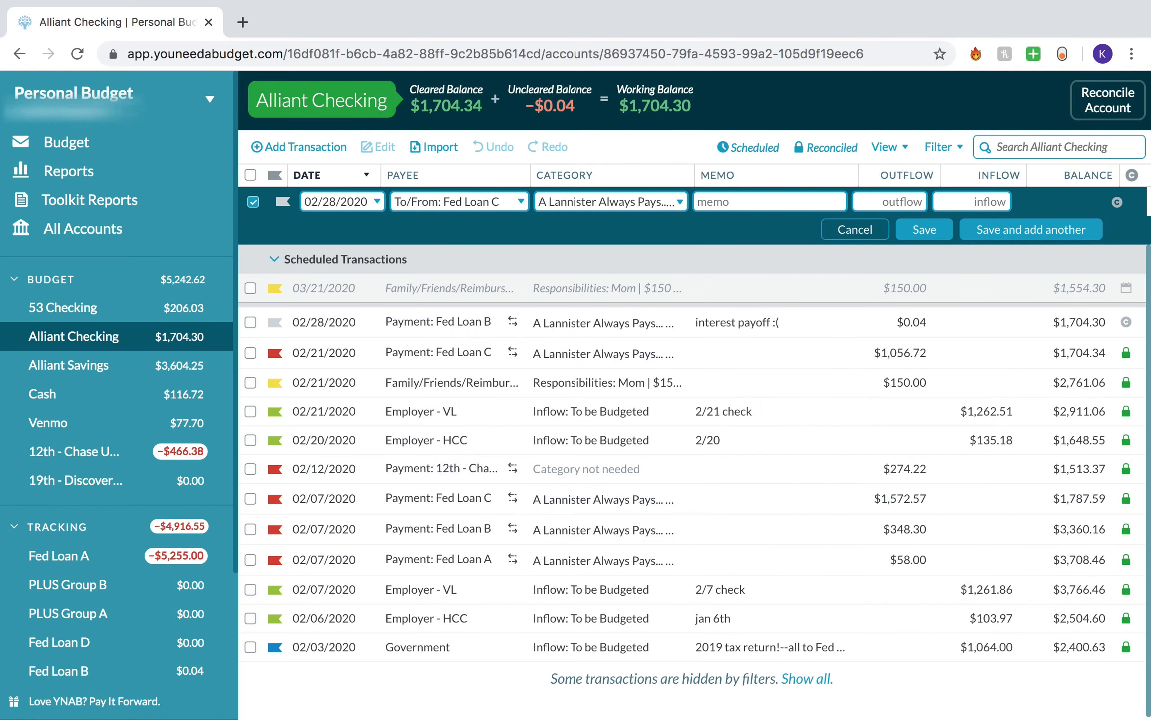
text(in)
text(.14)
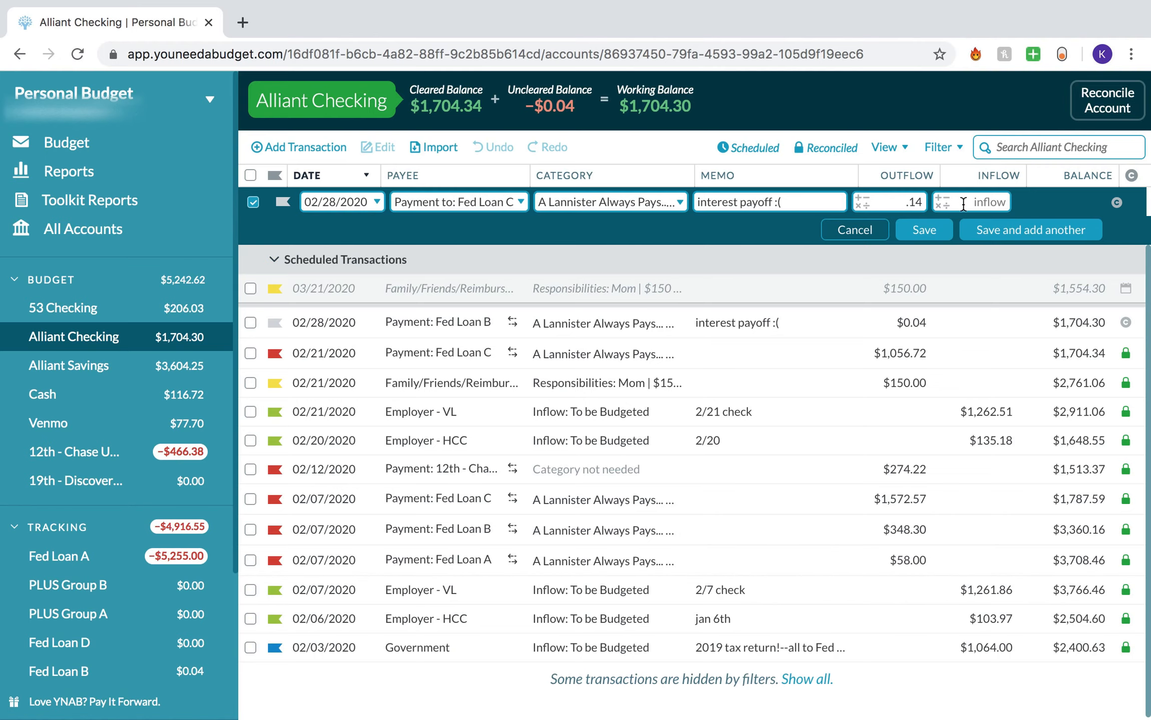
click(937, 236)
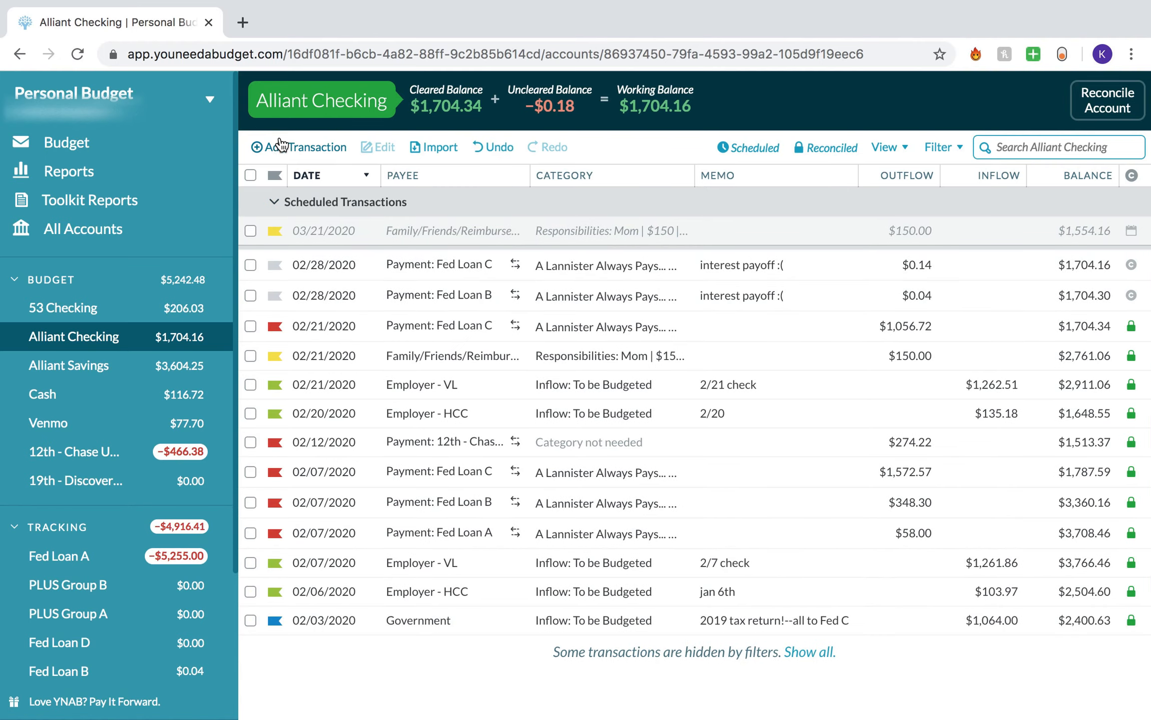
- Start a third Alliant Checking transaction dated 02/28/2020 with Fed Loan D as the transfer payee
click(422, 425)
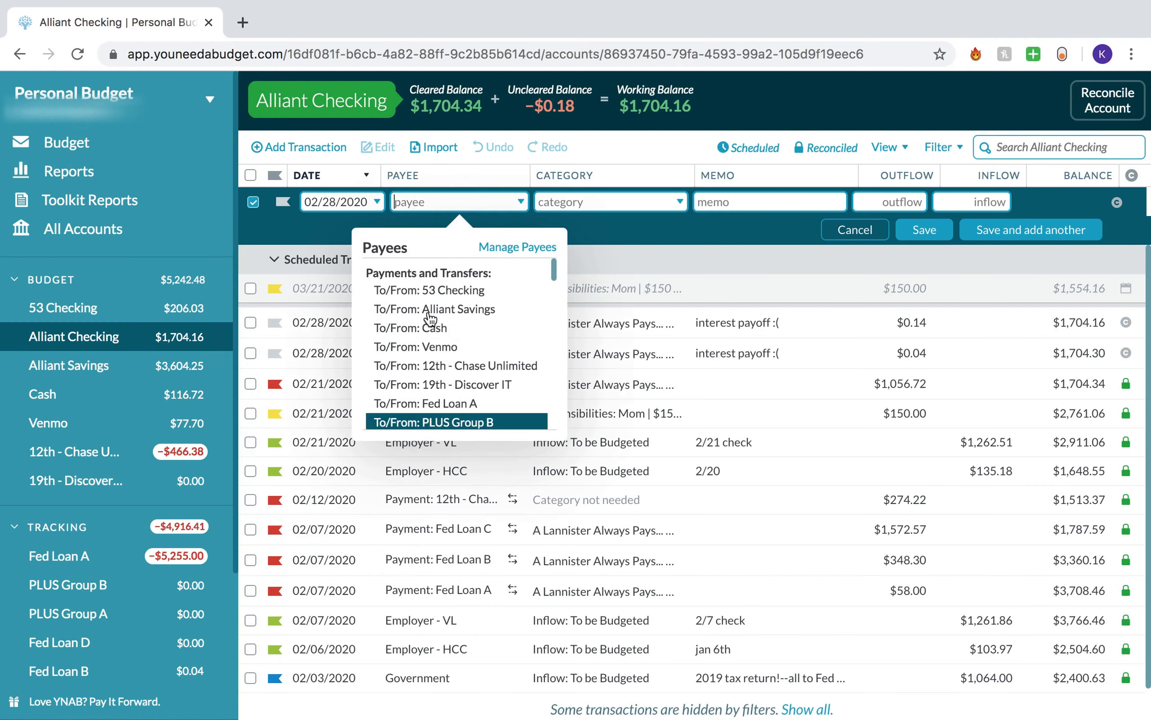
text(Fed)
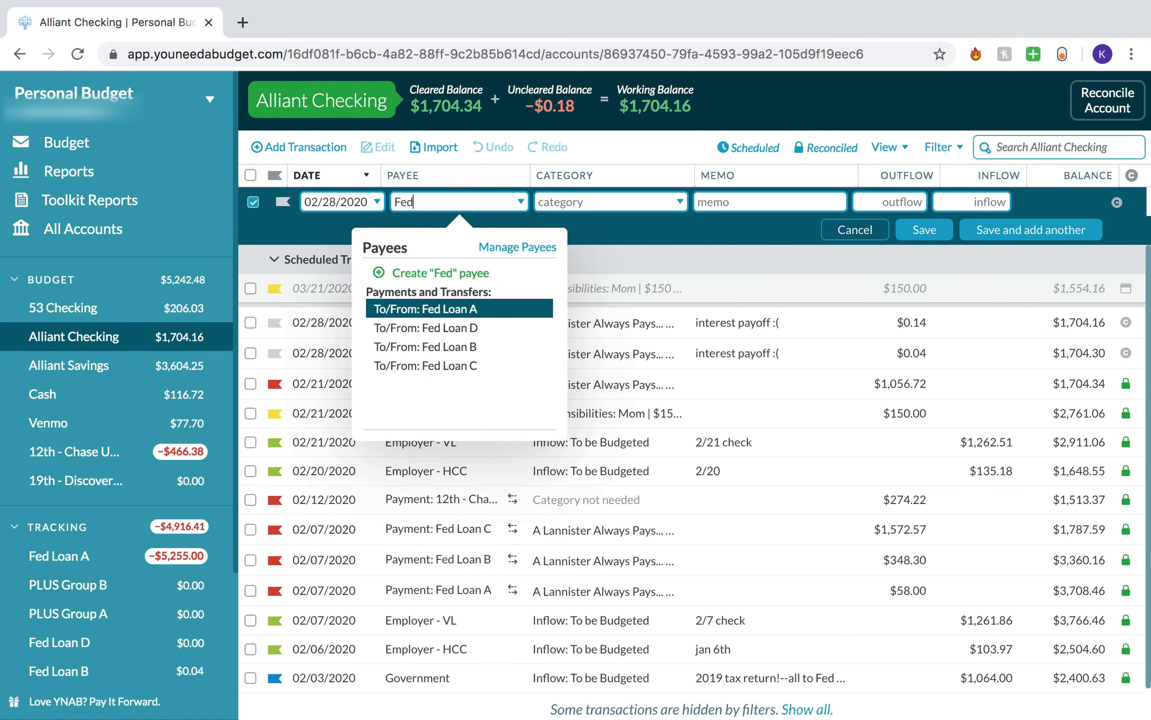
key(Down)
key(Down)
key(Up)
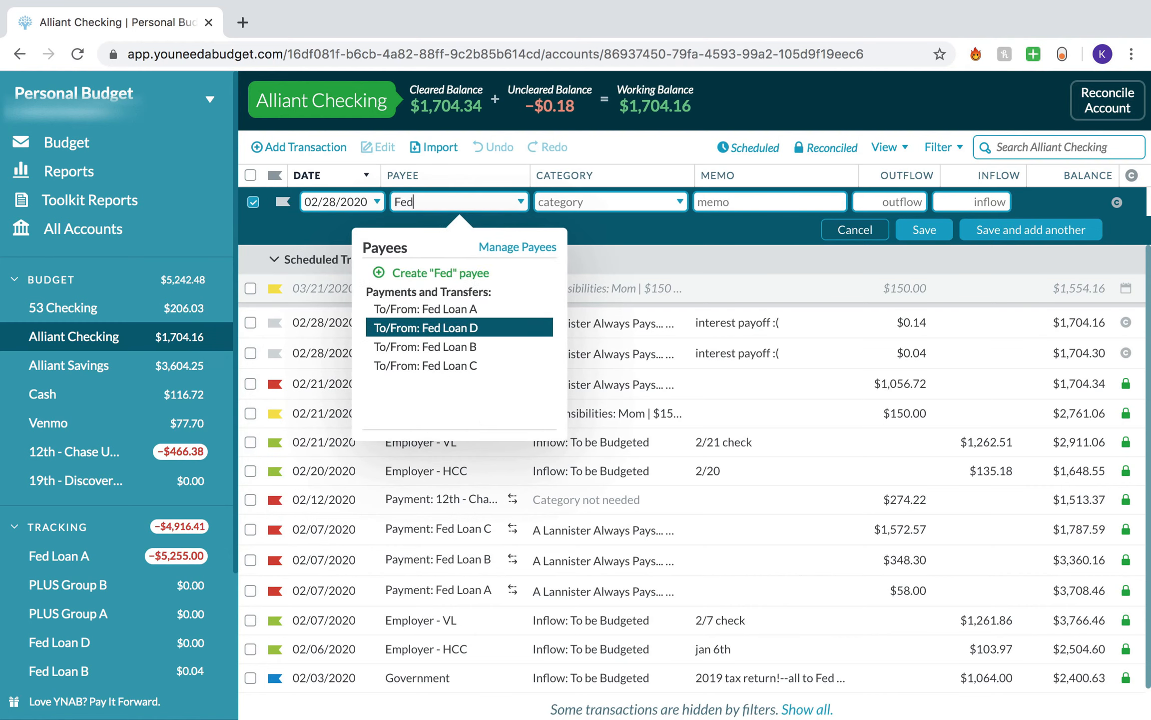
key(Return)
- Complete and save the Fed Loan D payment with the Fed D category, memo "interest payoff :(" and a $0.13 outflow
text(fed)
key(Down)
key(Down)
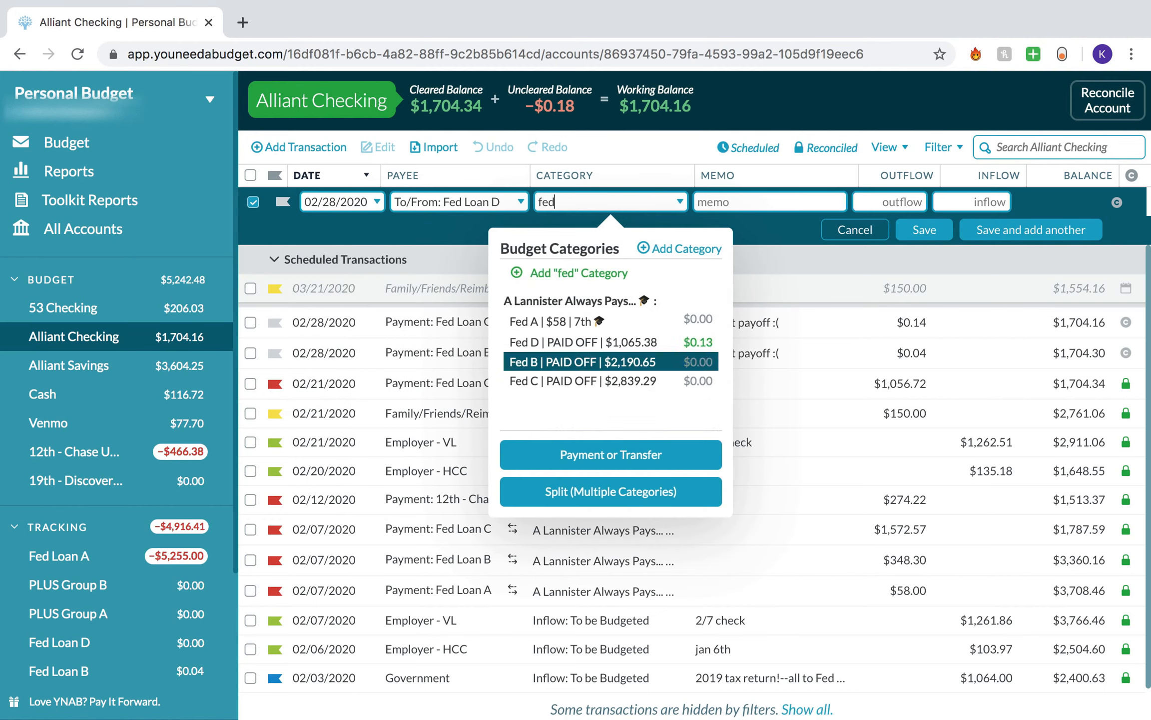
key(Up)
key(Return)
text(interest payoff :)
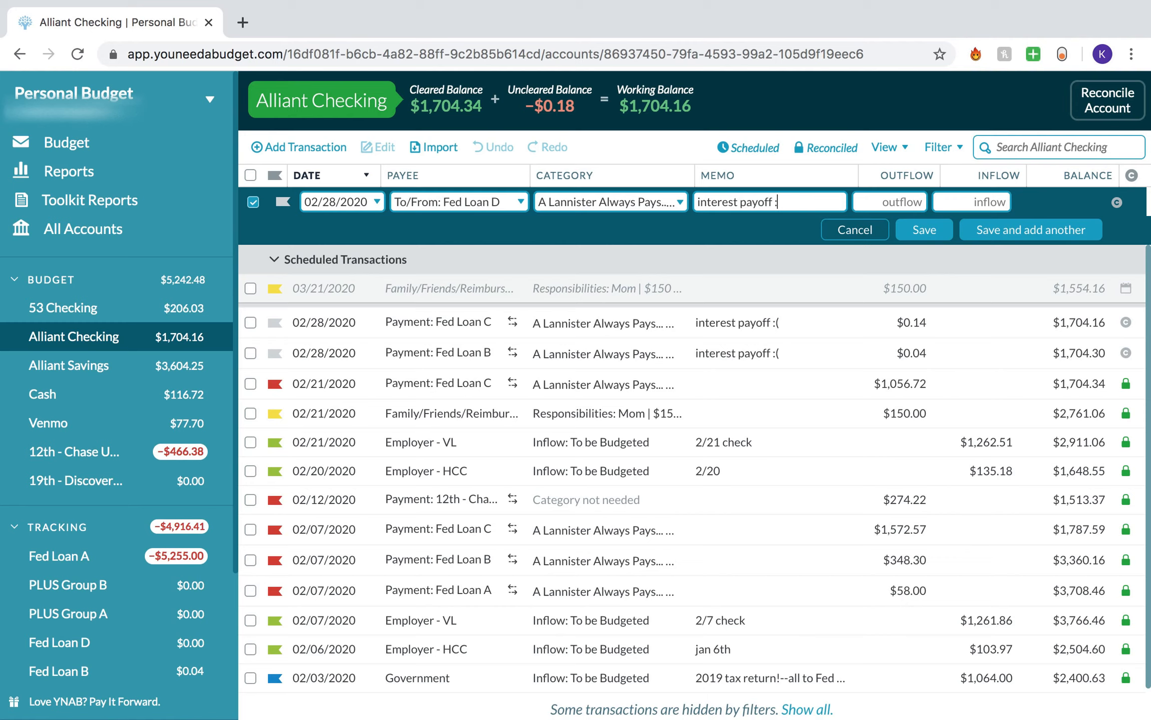
text(.13)
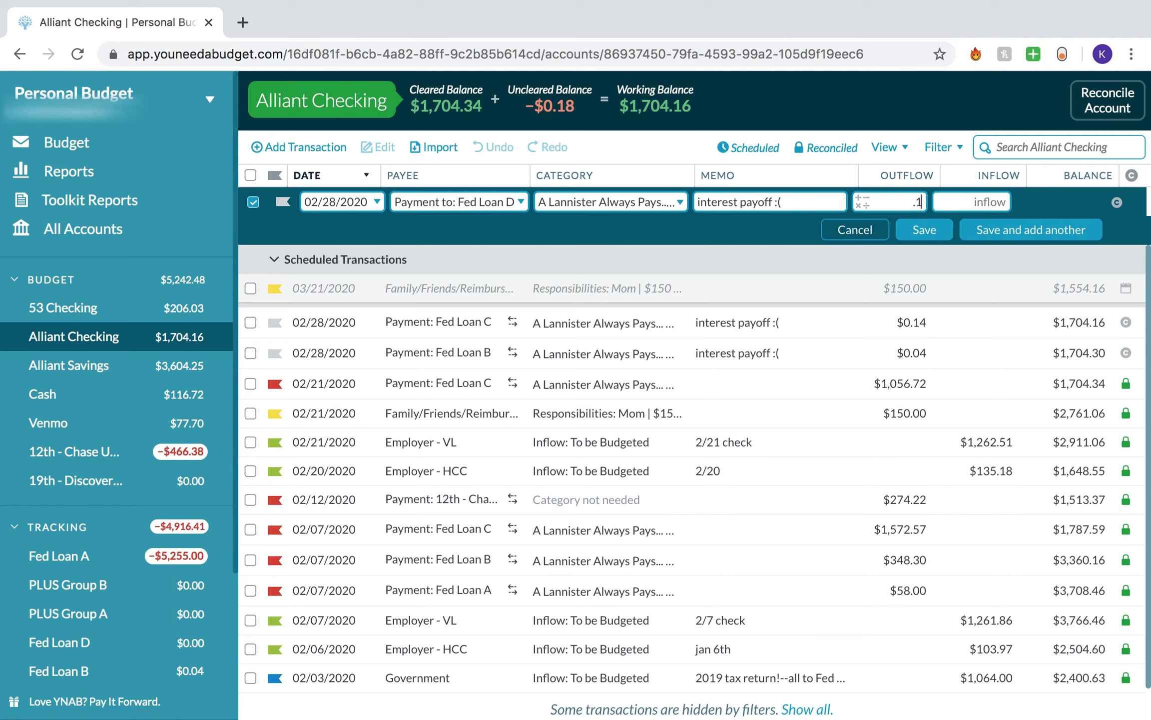
click(943, 239)
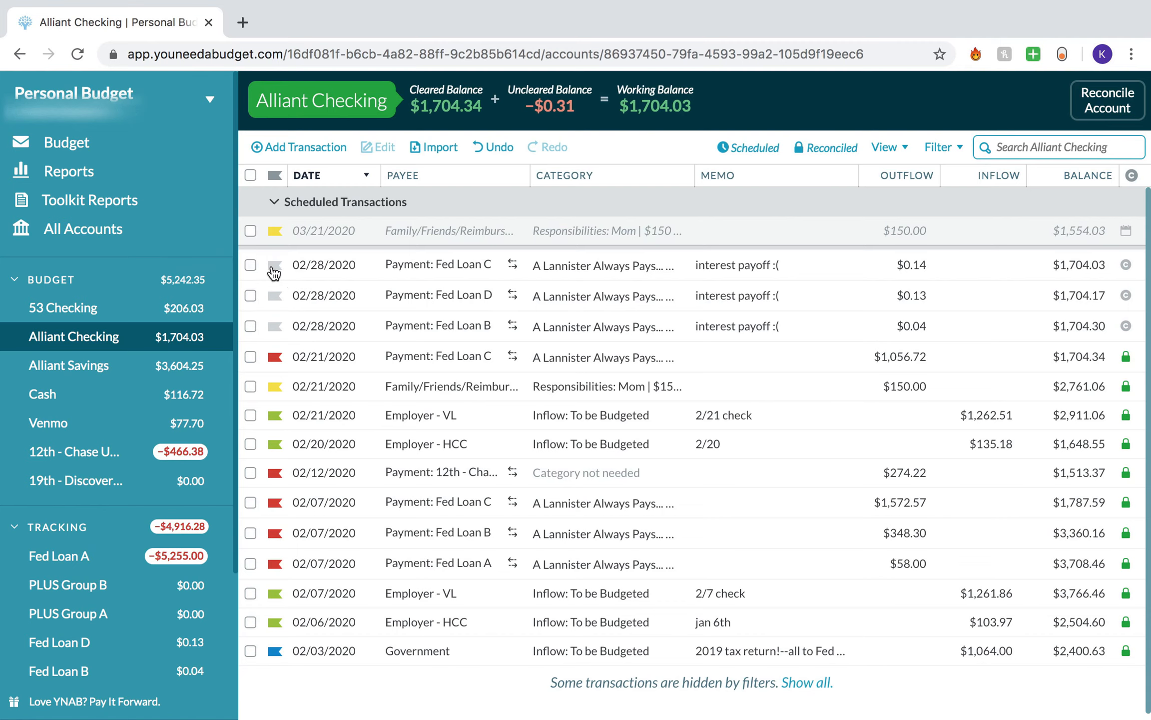
- Flag the three 02/28/2020 interest payoff payments to Fed Loans C, D and B as Debt/CC Payment
click(274, 264)
click(322, 327)
click(276, 297)
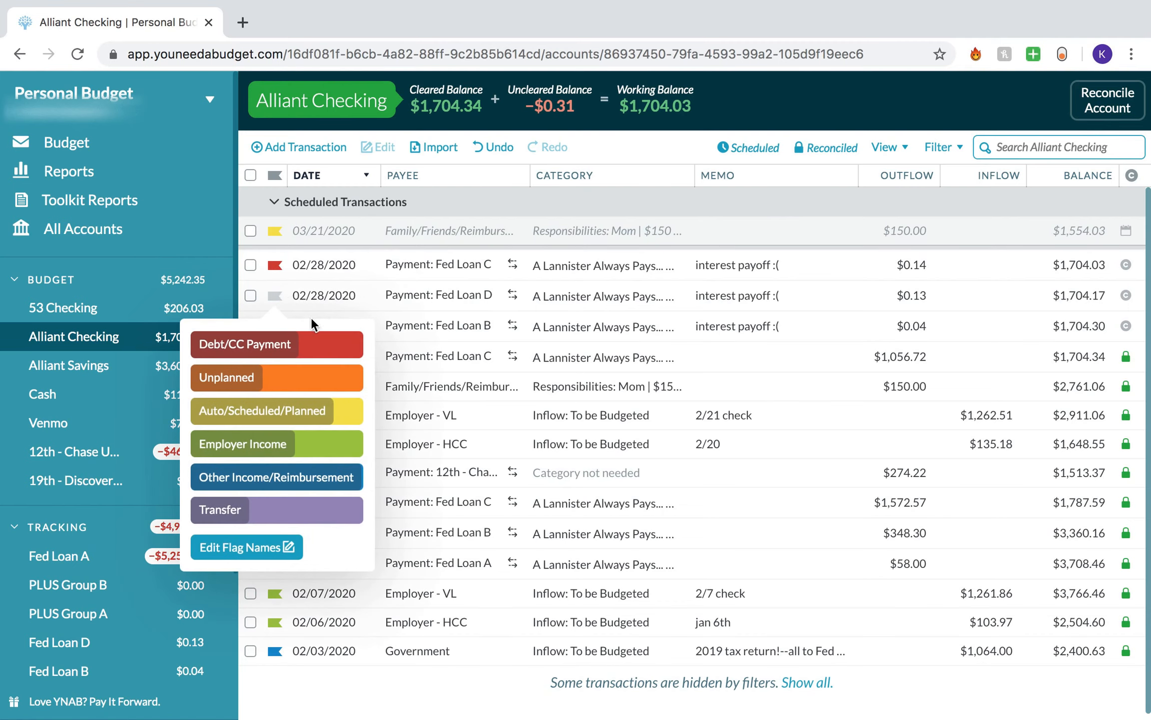
click(318, 357)
click(283, 328)
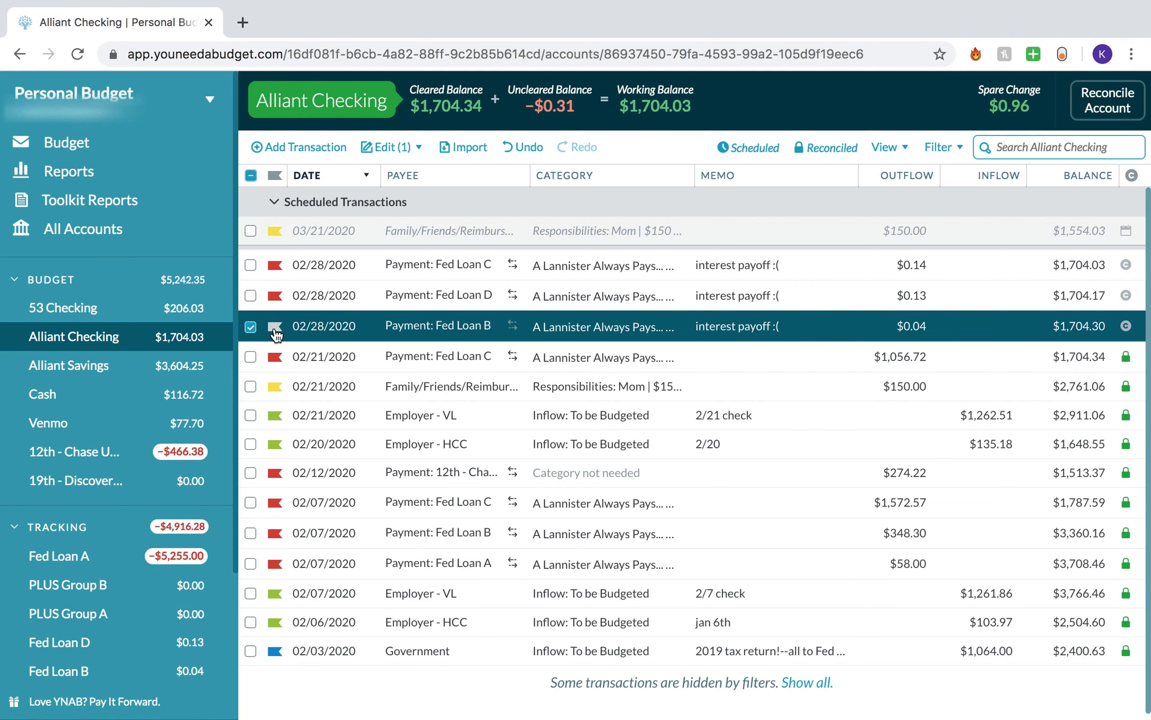
click(275, 332)
click(298, 379)
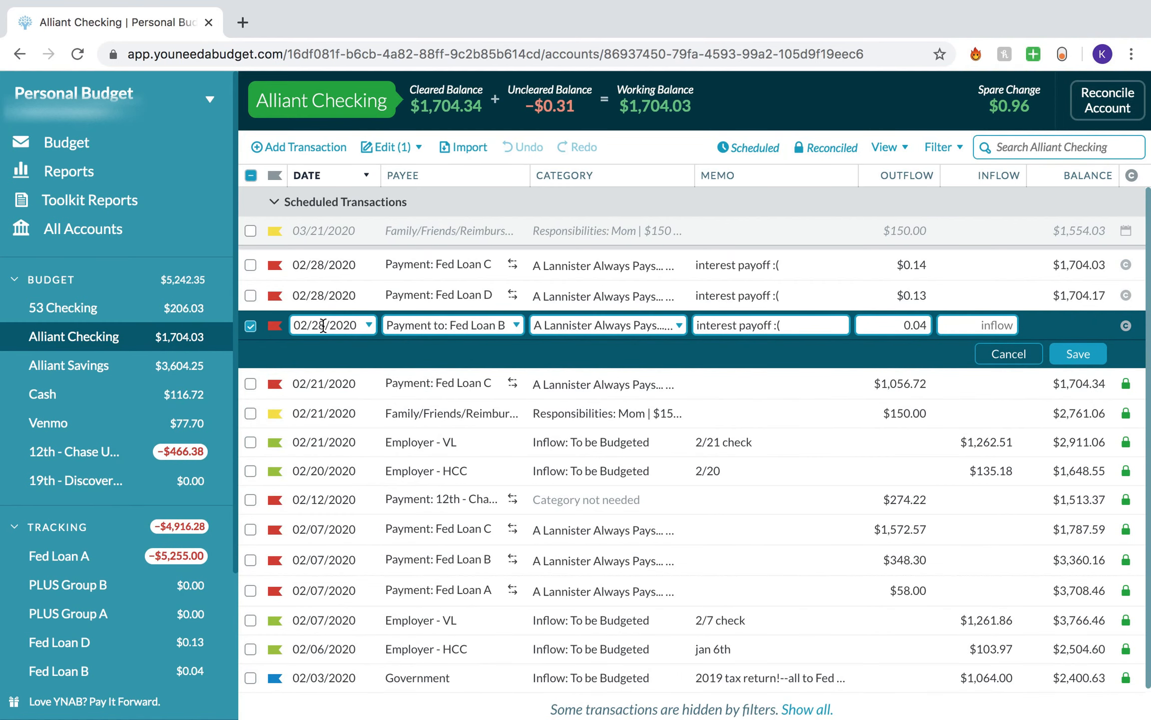
click(1074, 360)
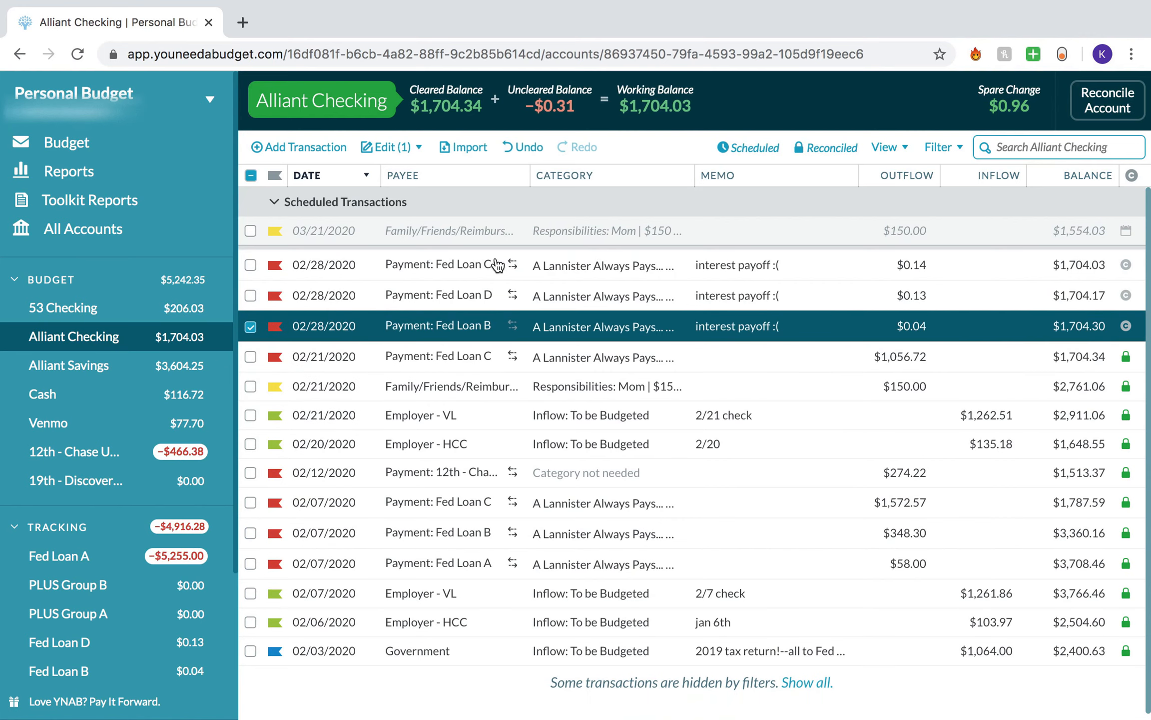
- Review the Fed loan balances among the tracking accounts and deselect the Fed Loan B payment
scroll(145, 648, down, 1)
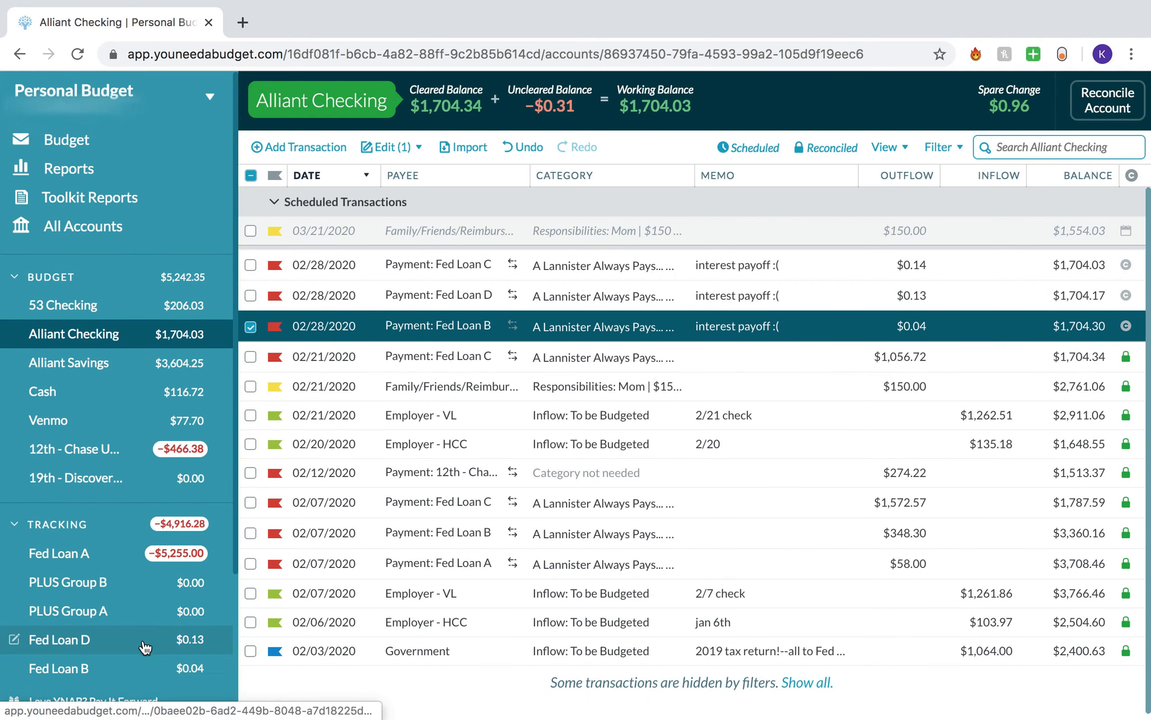
scroll(145, 647, down, 1)
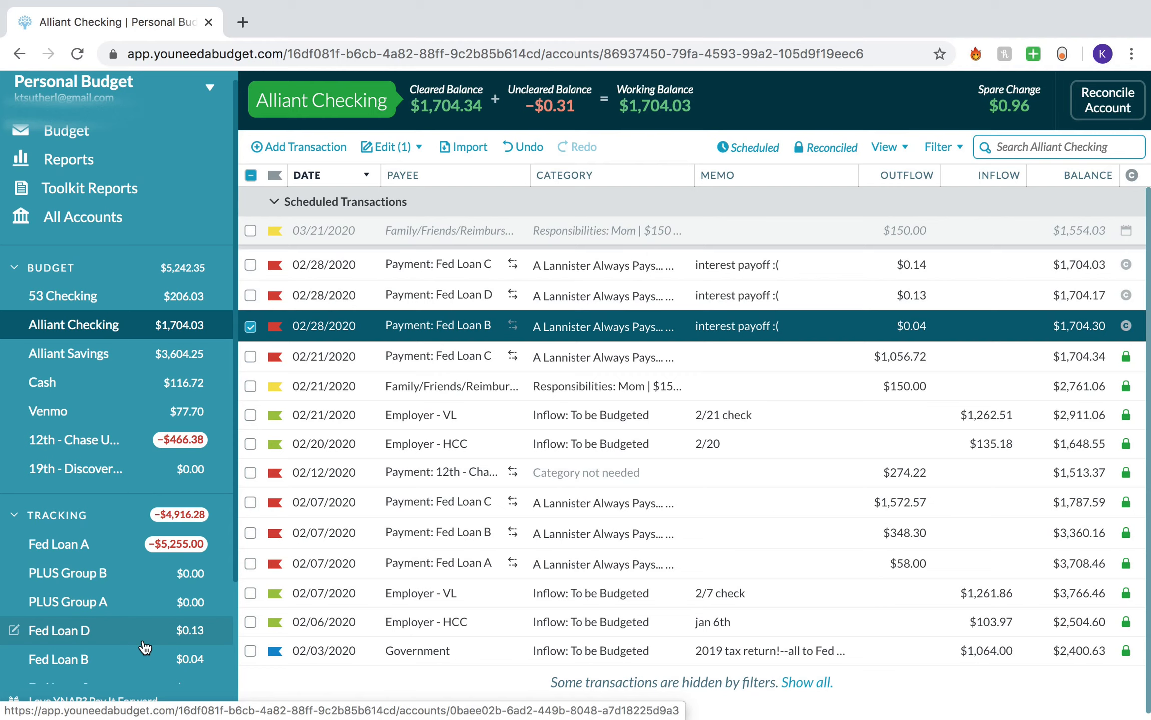
scroll(145, 647, down, 2)
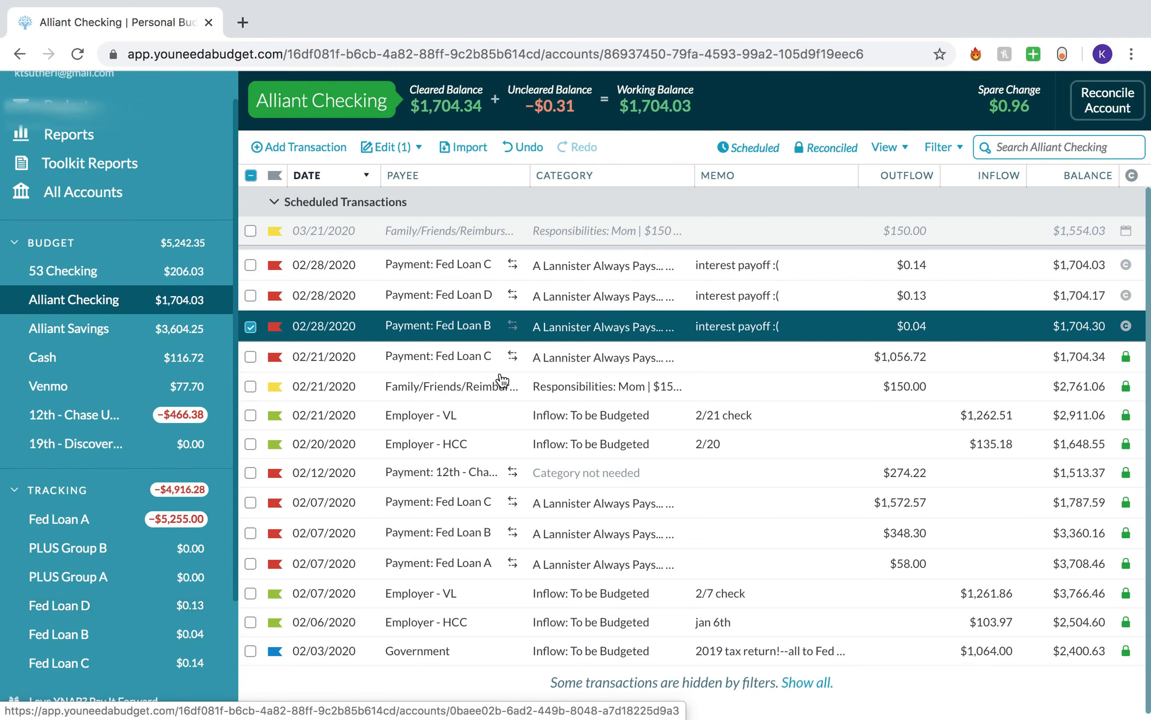
click(252, 327)
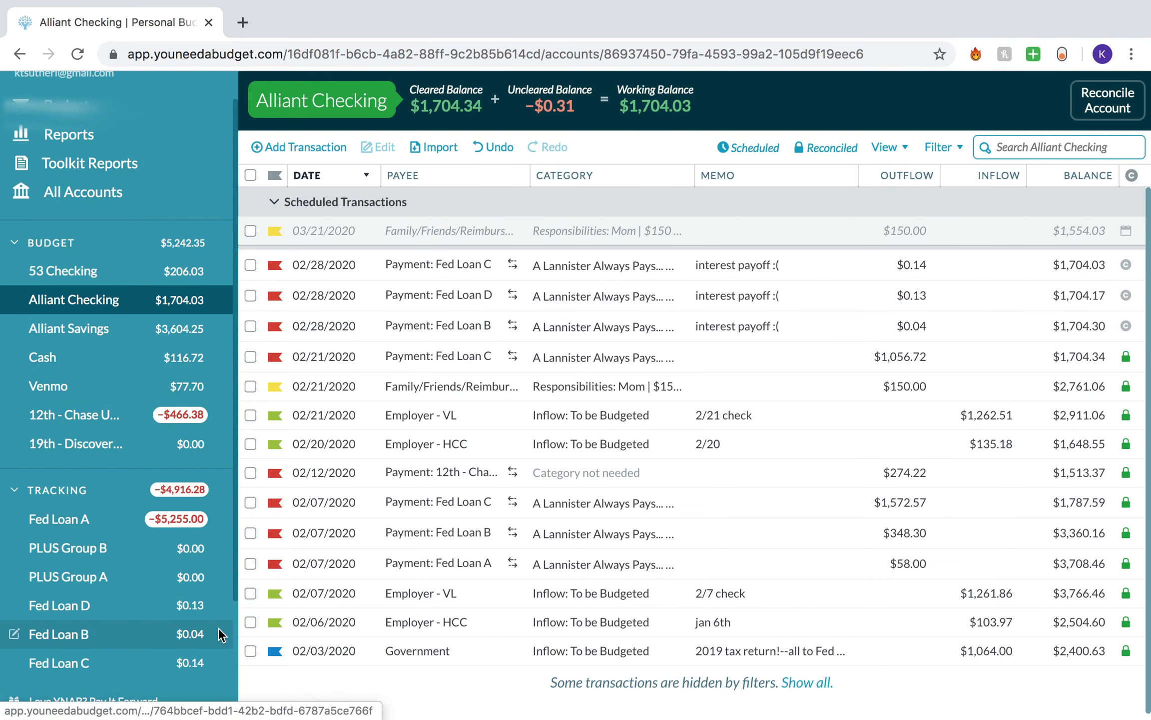
- Open the Fed Loan D account and check the balance proposed for its reconciliation, leaving it unconfirmed
click(195, 605)
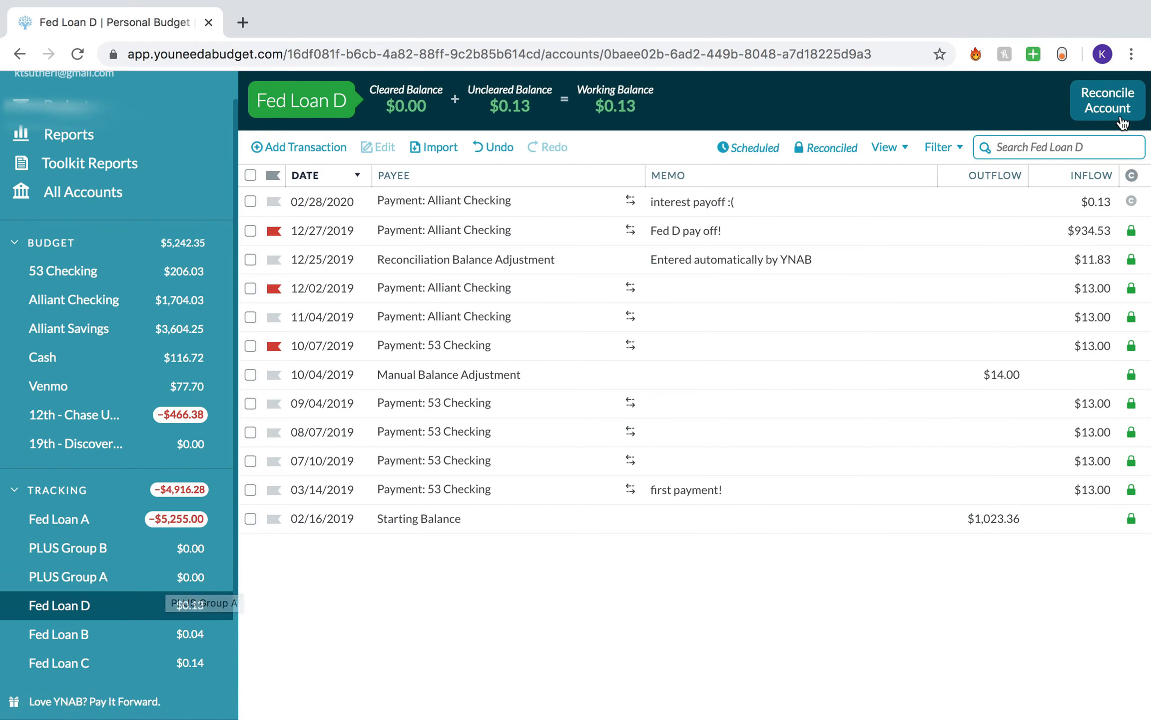
click(1108, 107)
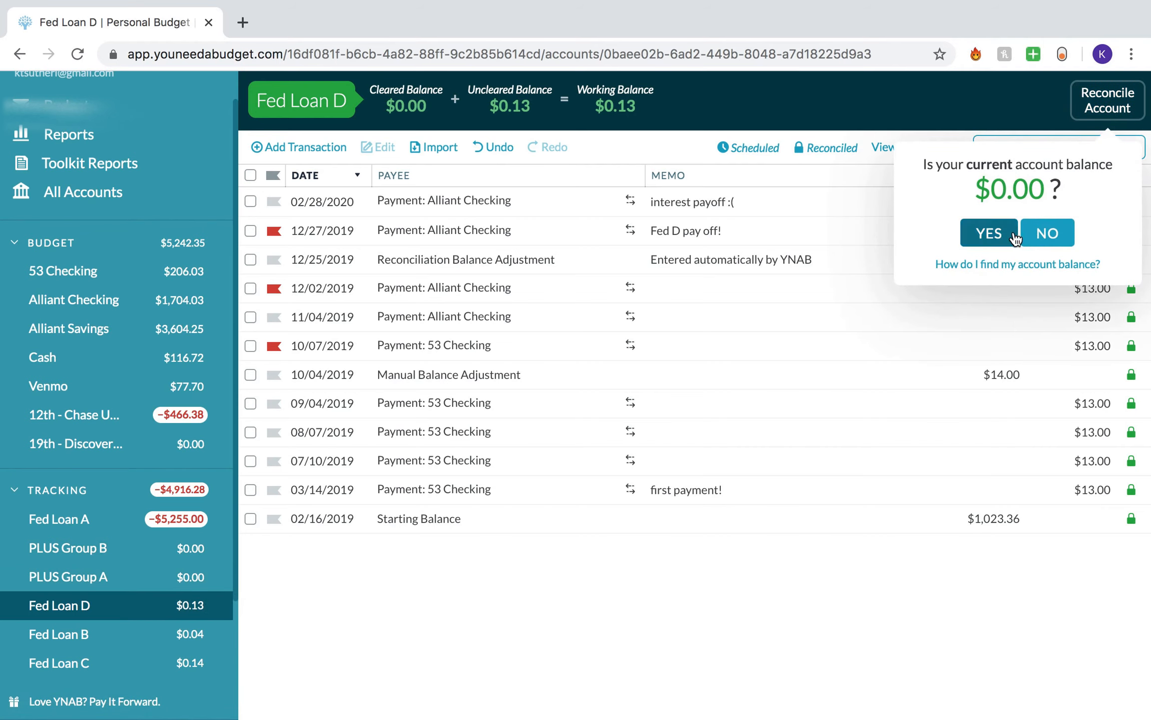
click(999, 116)
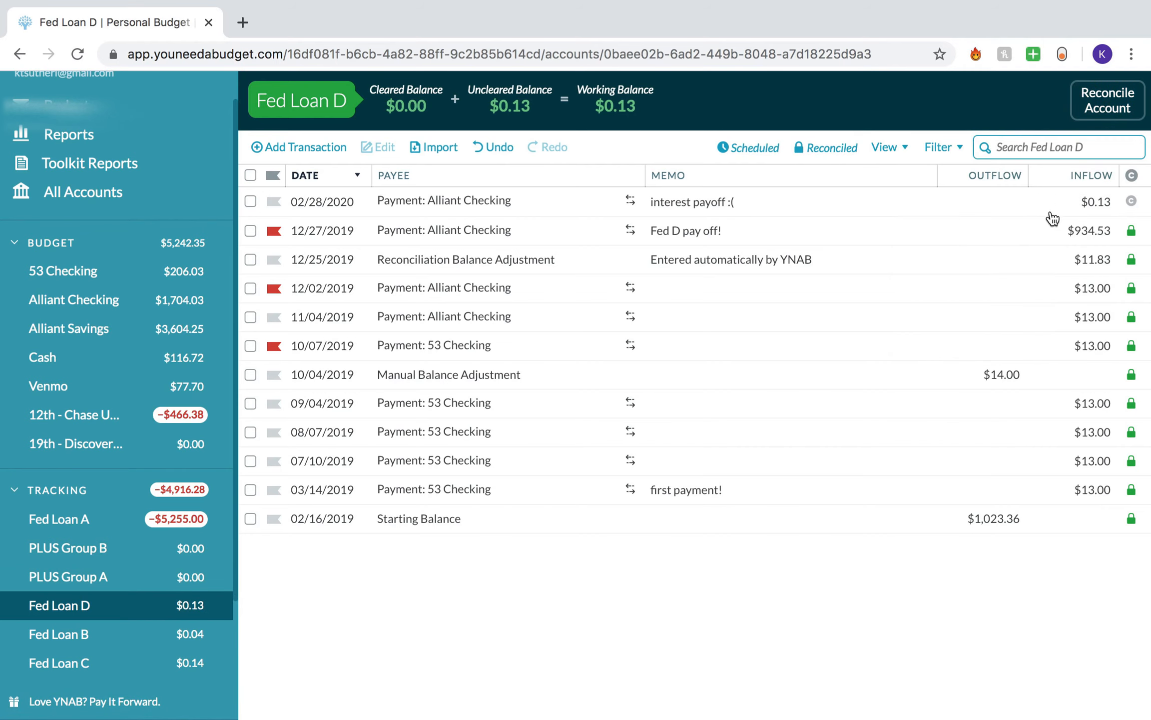
- Clear the 02/28/2020 interest payoff in Fed Loan D and reconcile the account to a balance of 0 with an adjustment transaction
click(1129, 208)
click(1108, 107)
click(1047, 235)
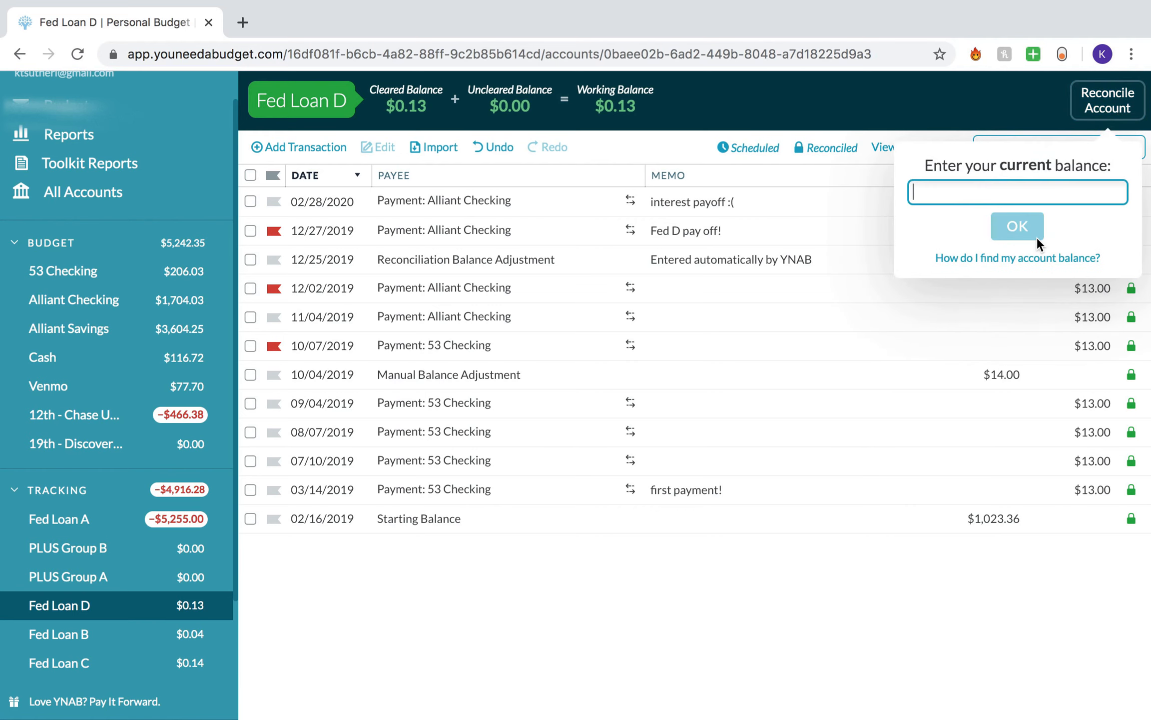
text(0)
click(1018, 225)
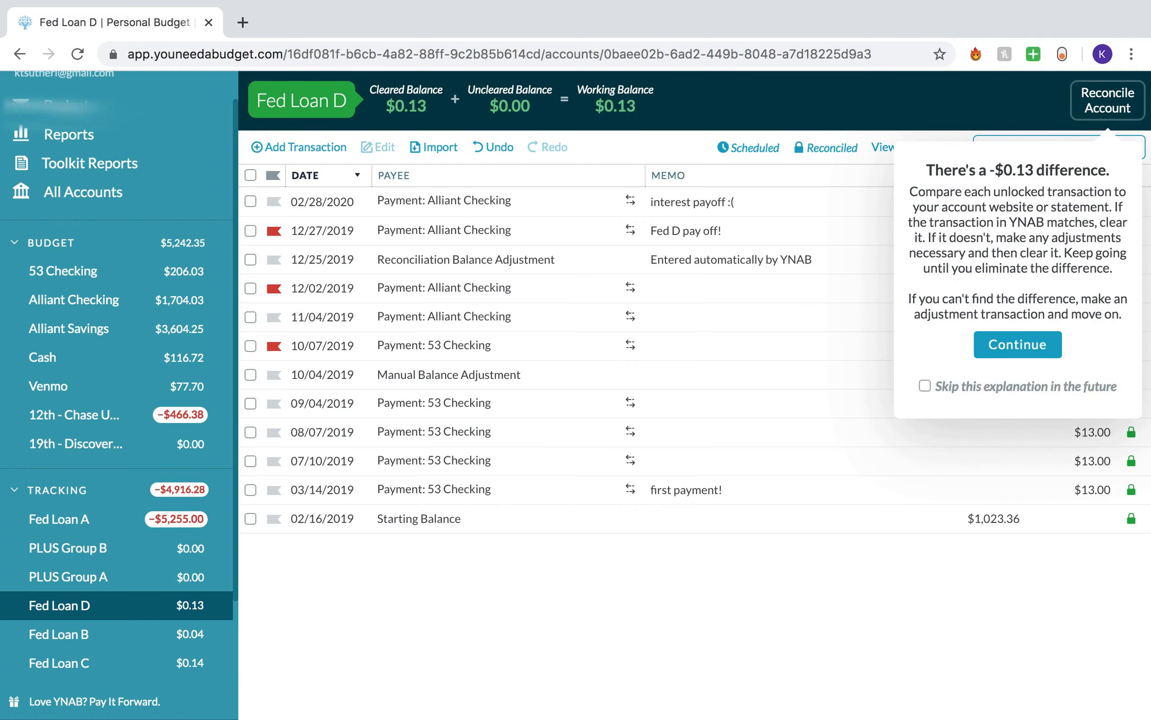
click(1018, 344)
click(1021, 180)
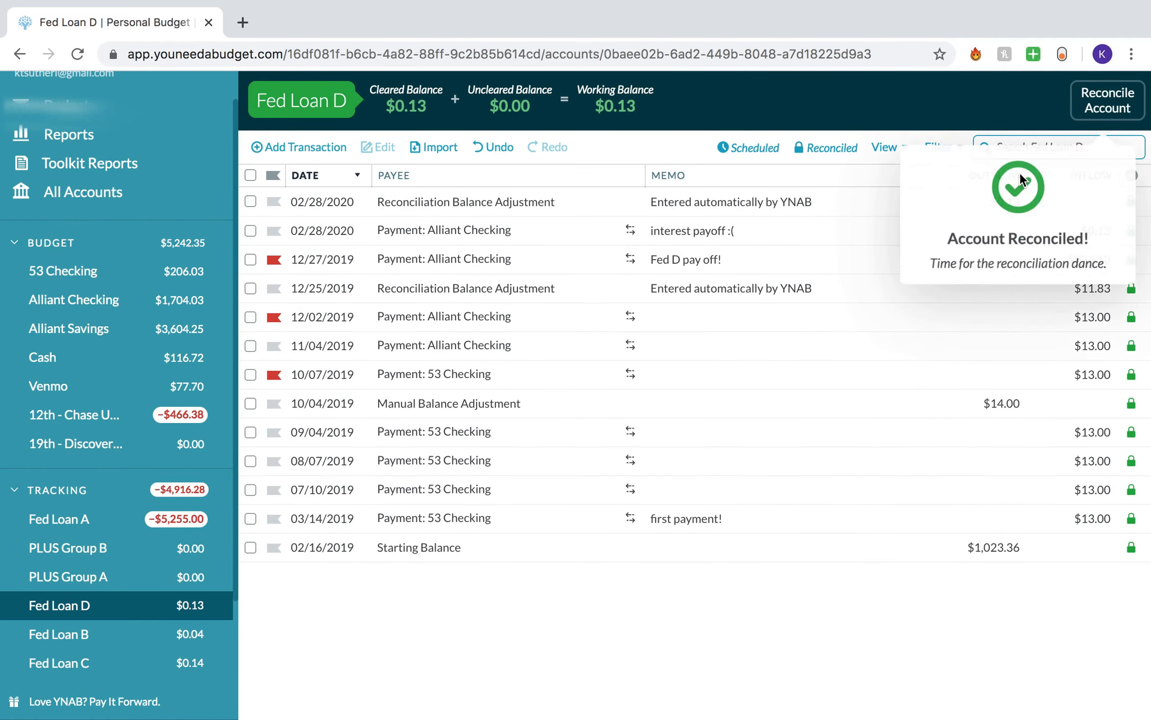
- Open the Fed Loan B account and check the balance proposed for its reconciliation, leaving it unreconciled
click(197, 642)
click(1108, 105)
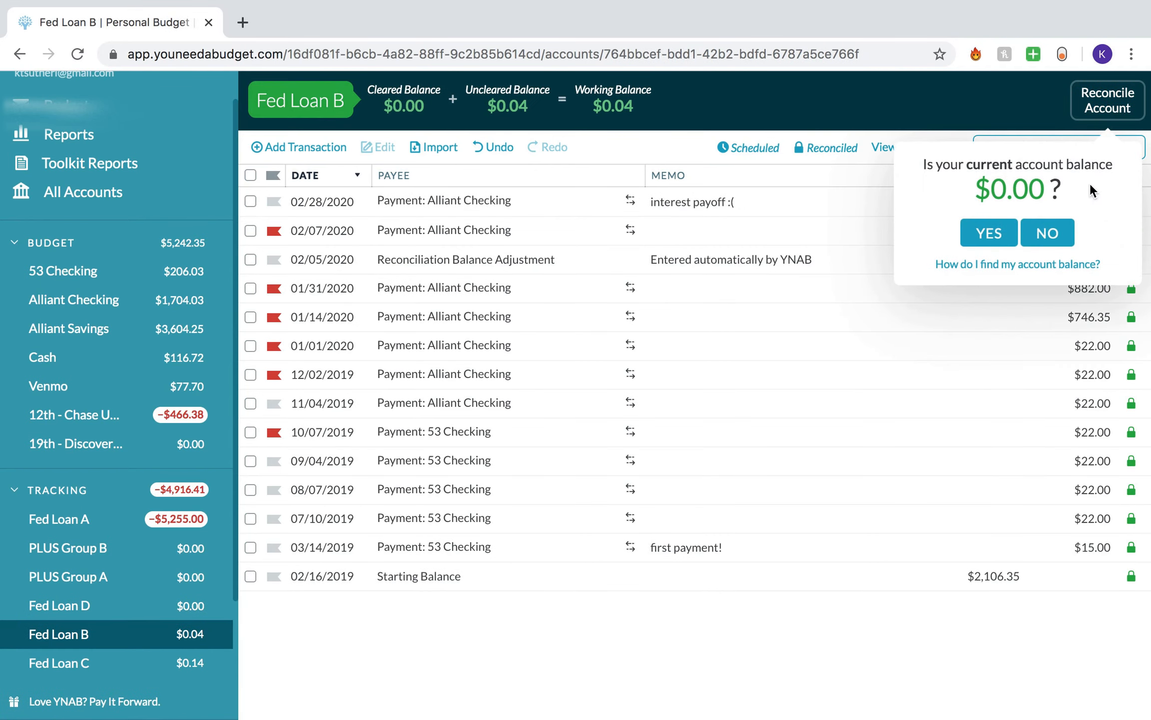
click(1064, 226)
click(1007, 113)
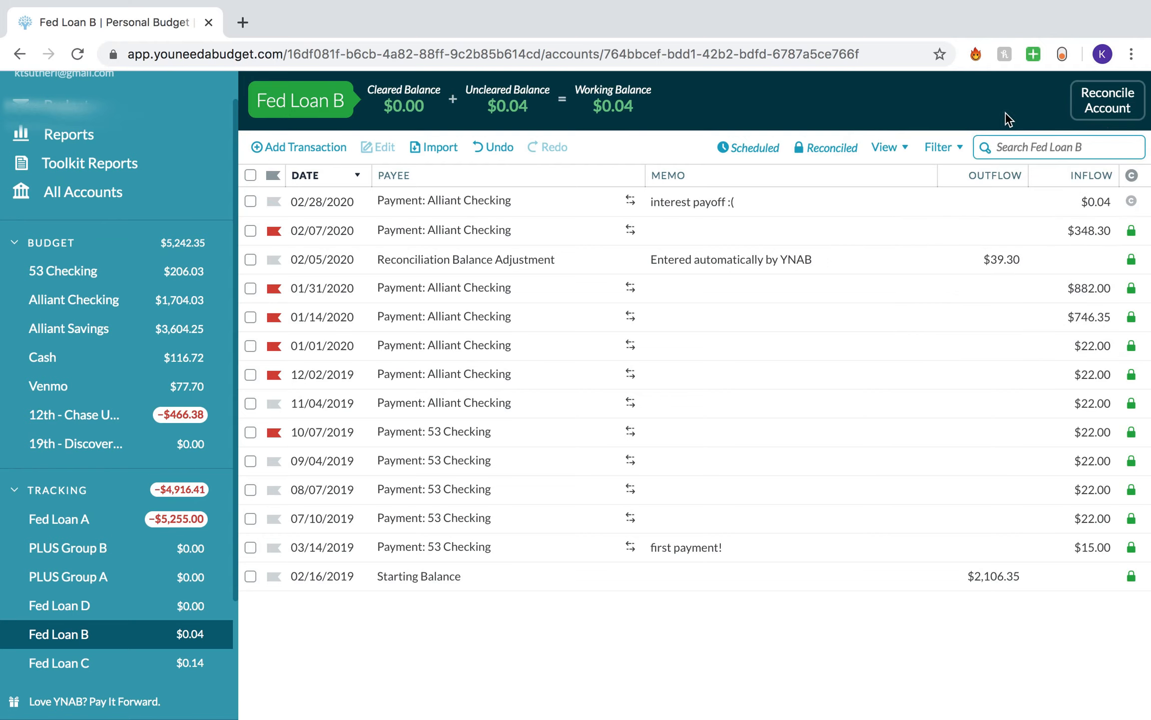
- Clear the 02/28/2020 interest payoff in Fed Loan B and reconcile the account to a balance of 0 with an adjustment transaction
click(1131, 201)
click(1107, 102)
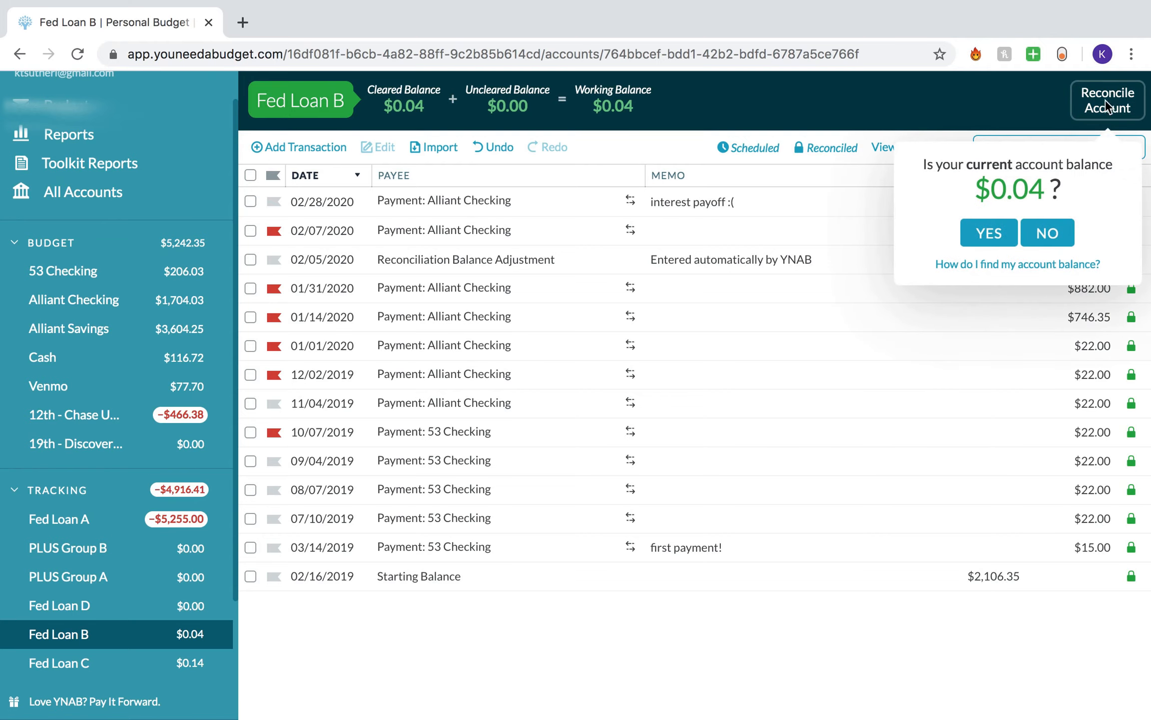
click(1040, 242)
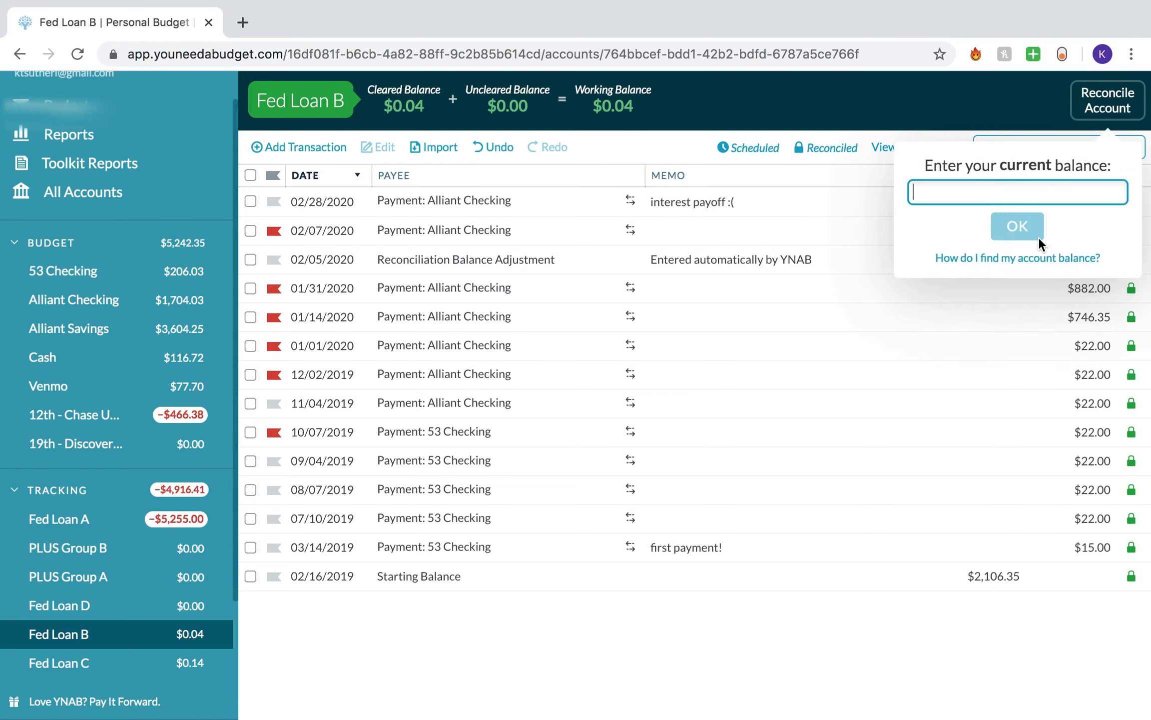
text(0)
key(Return)
click(1021, 344)
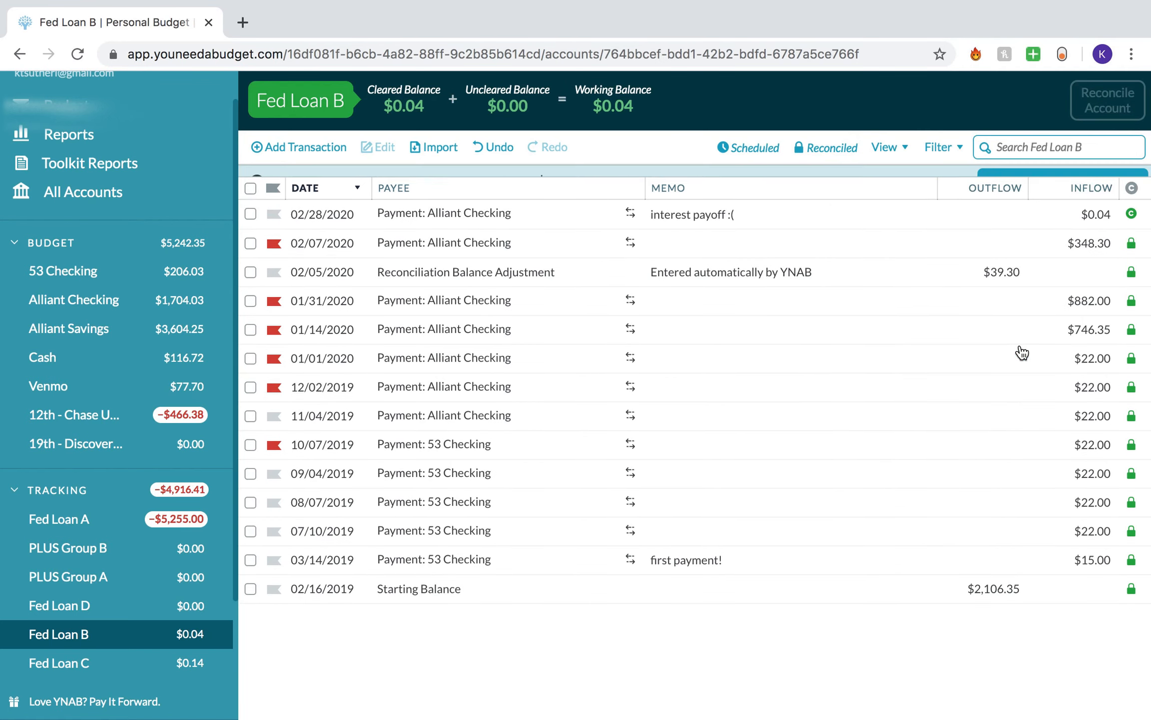
click(1104, 184)
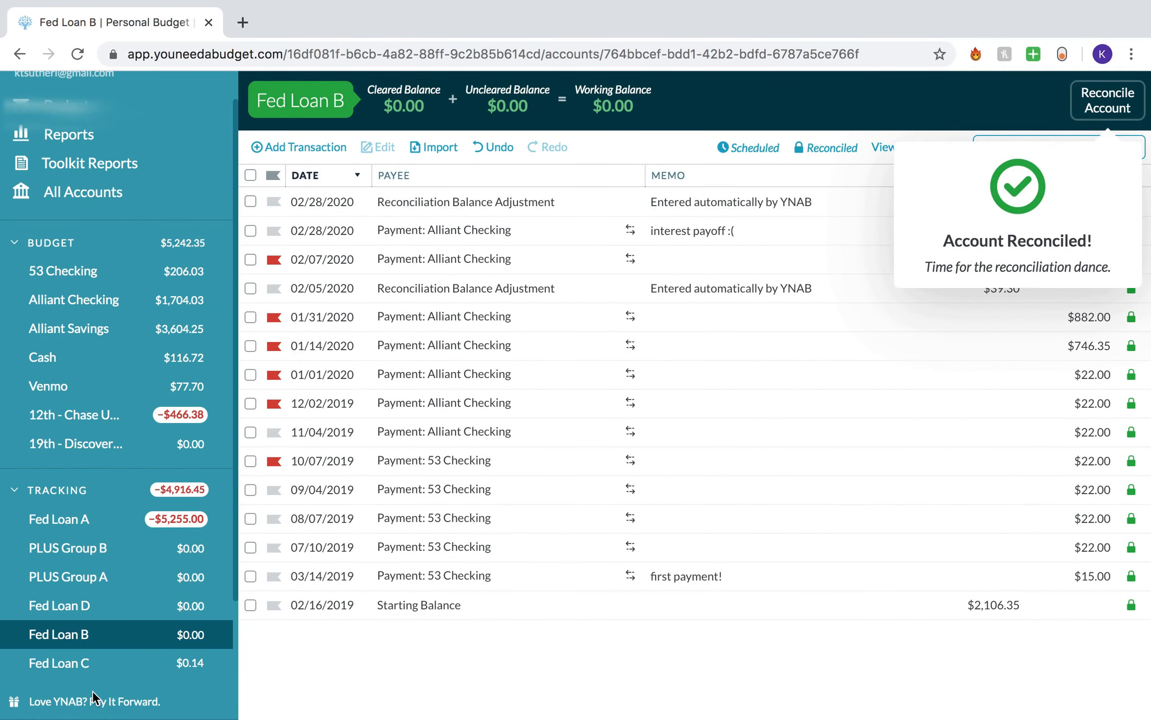
- Clear the 02/28/2020 interest payoff in Fed Loan C and reconcile the account to a balance of 0 with an adjustment transaction
click(90, 663)
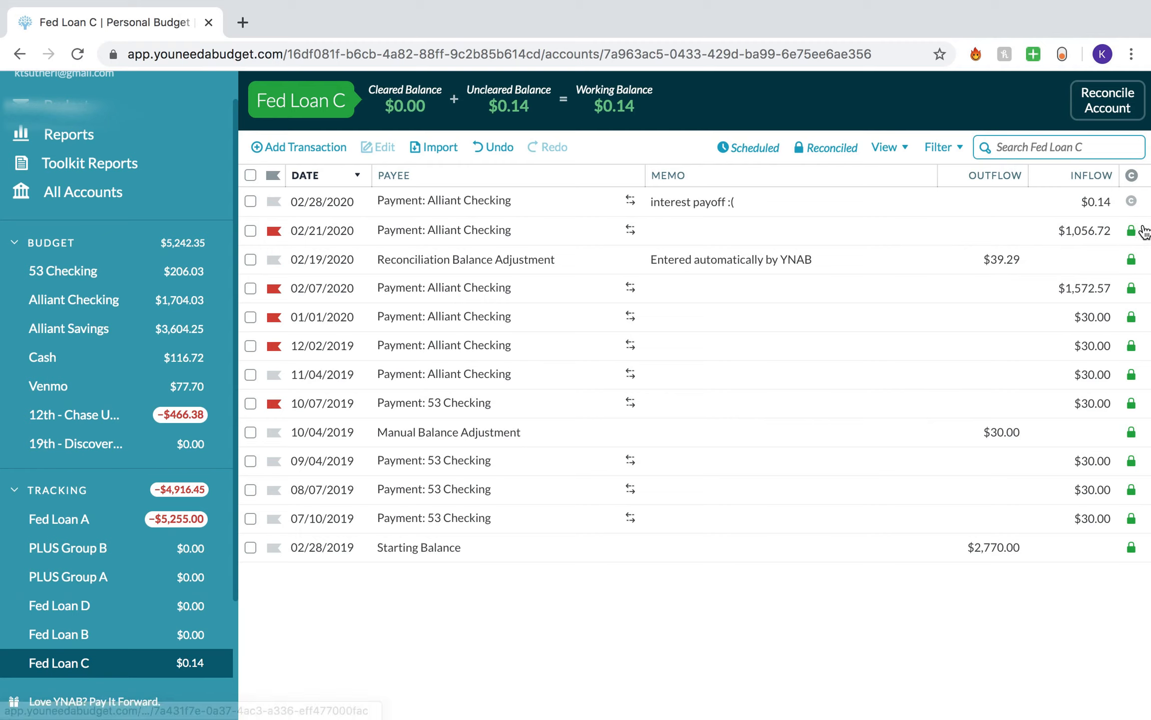
click(1132, 201)
click(1100, 112)
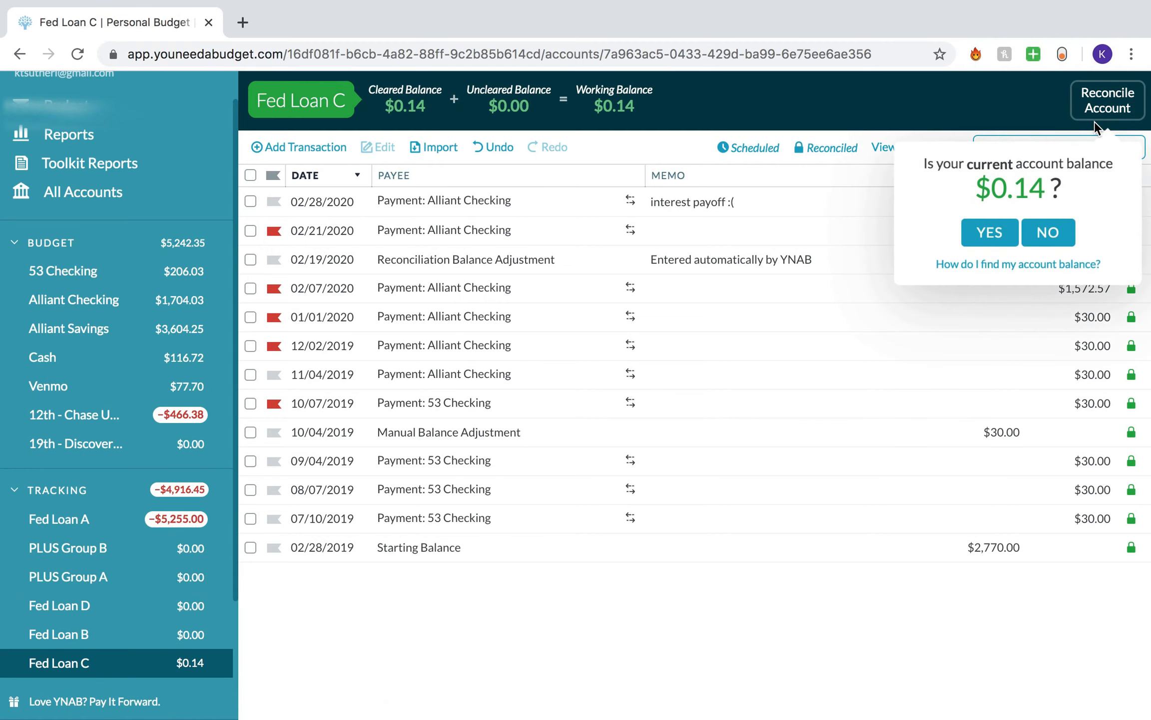
click(1061, 237)
text(0)
click(1022, 226)
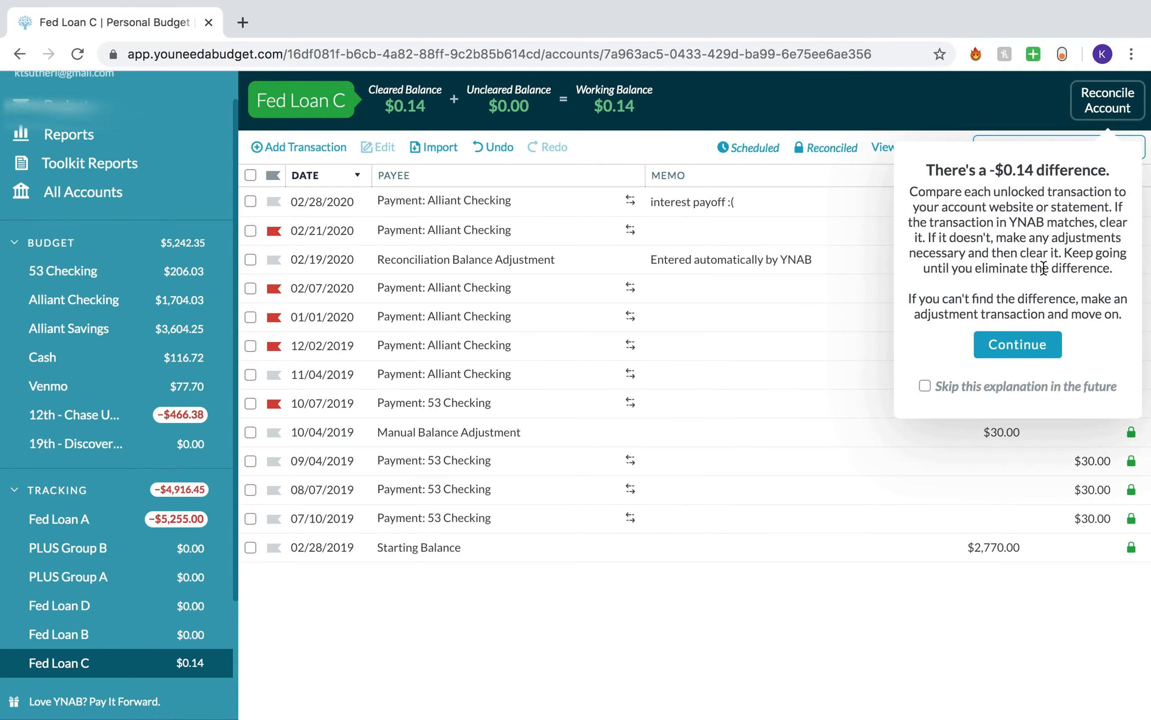
click(1031, 350)
click(1081, 183)
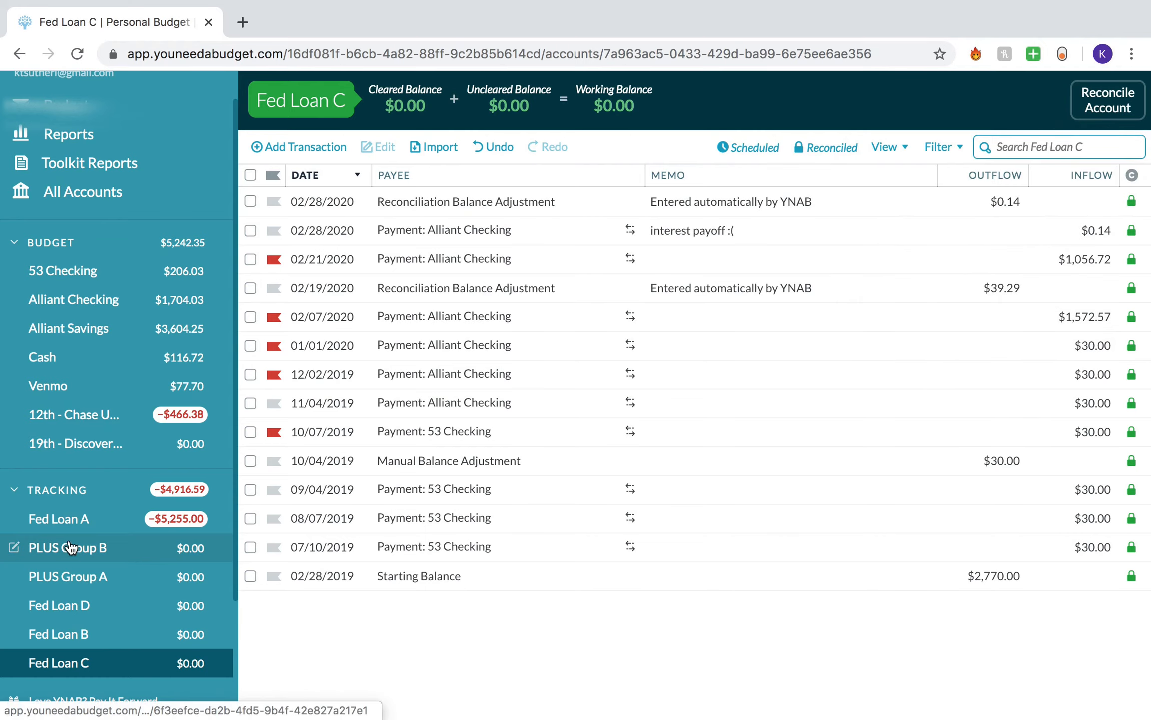
- Open the Income vs. Expense report in Toolkit Reports and select the total paid for the Fed D category
scroll(80, 399, up, 2)
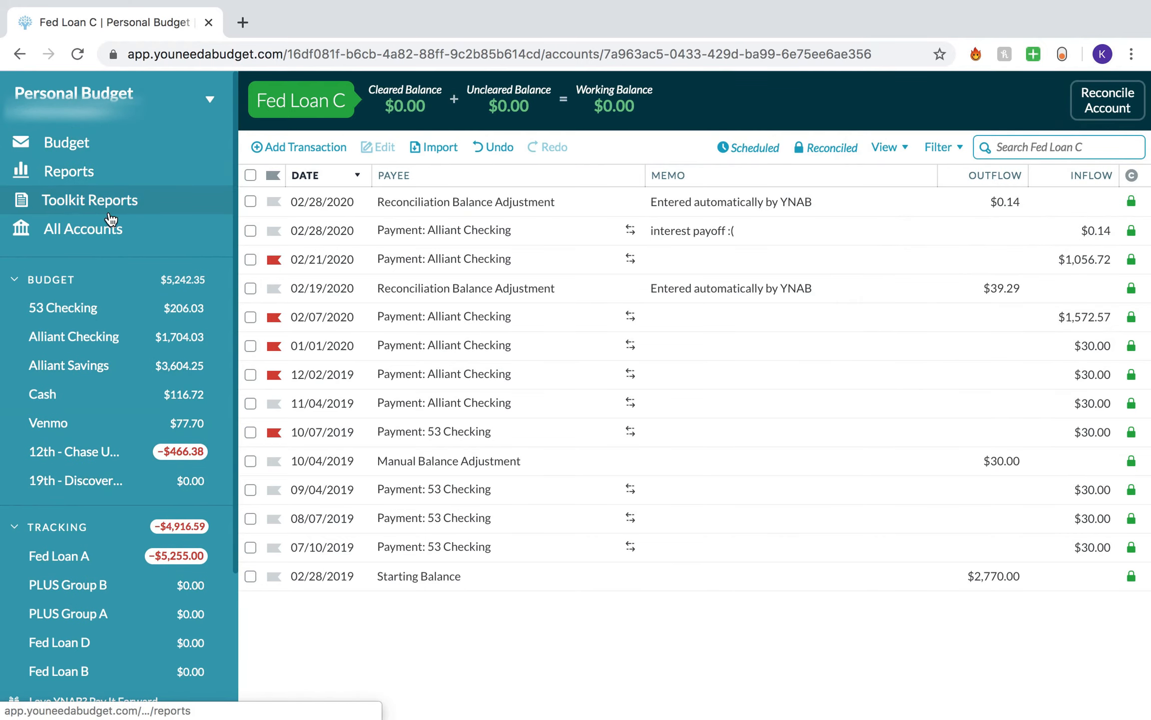
click(121, 200)
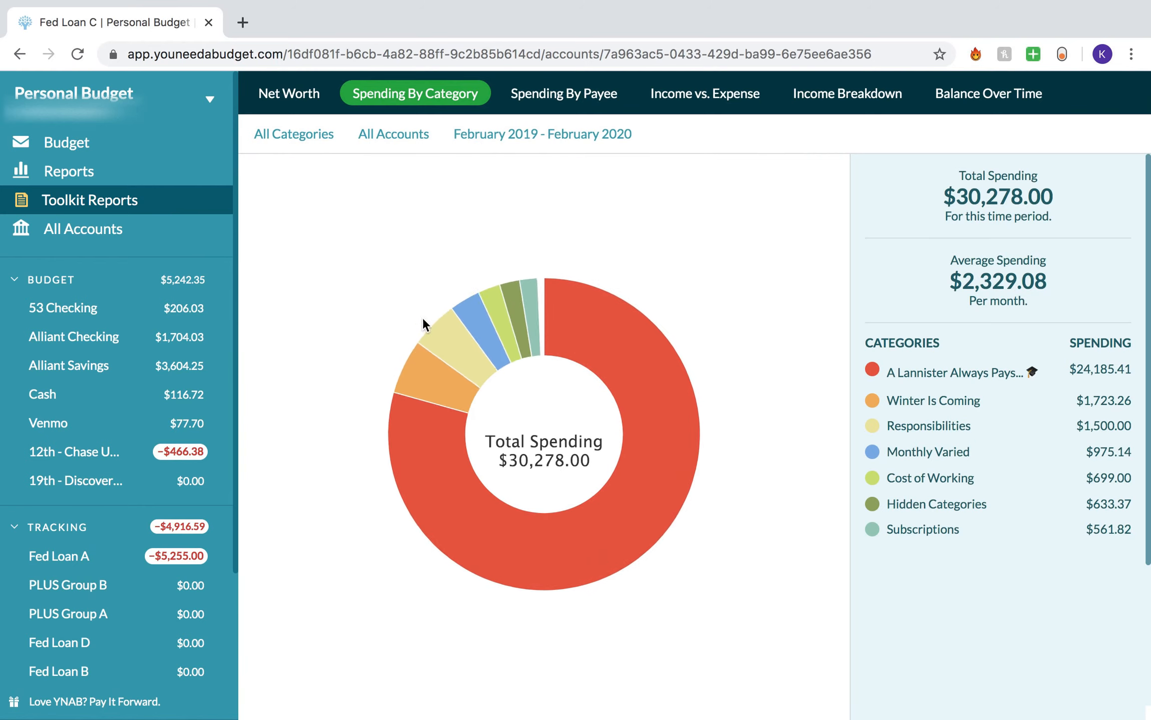
click(802, 95)
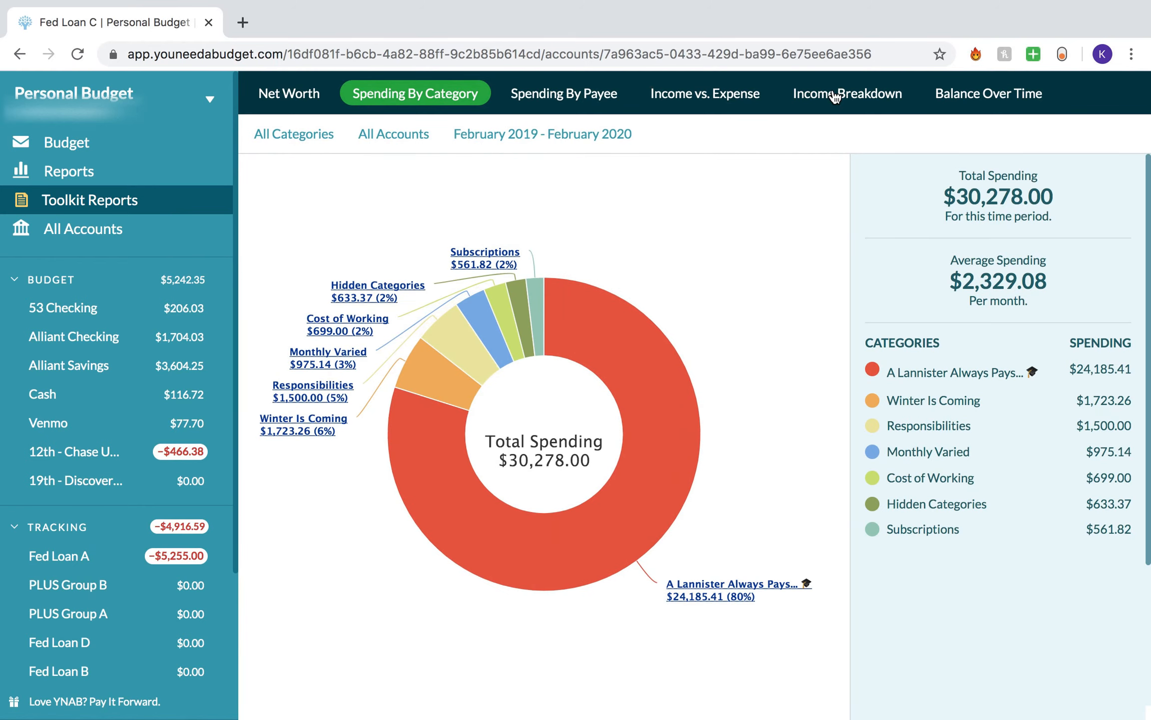
click(722, 95)
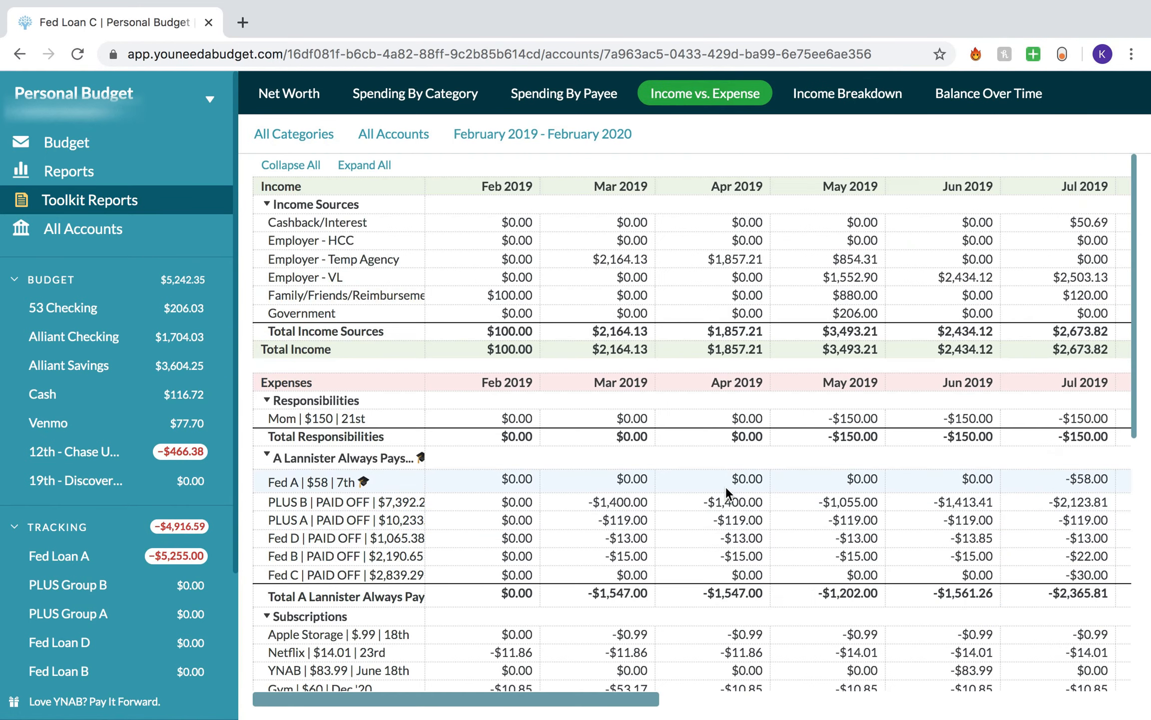
scroll(720, 502, down, 1)
scroll(748, 515, right, 10)
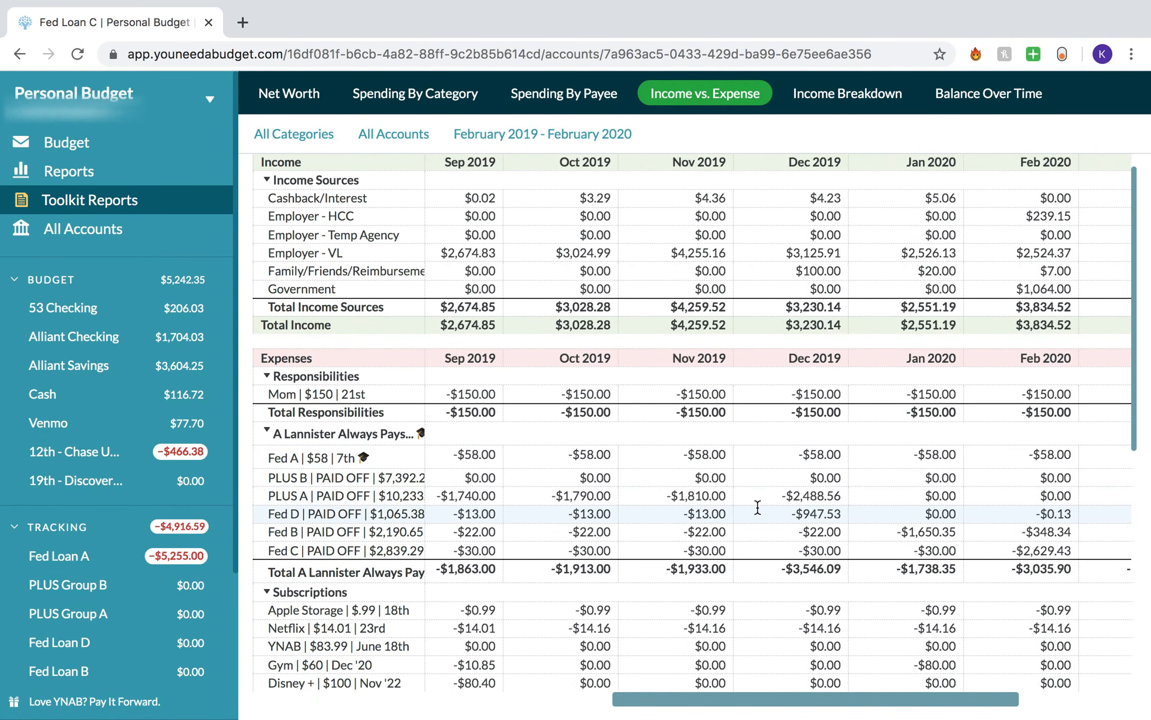
double_click(1087, 515)
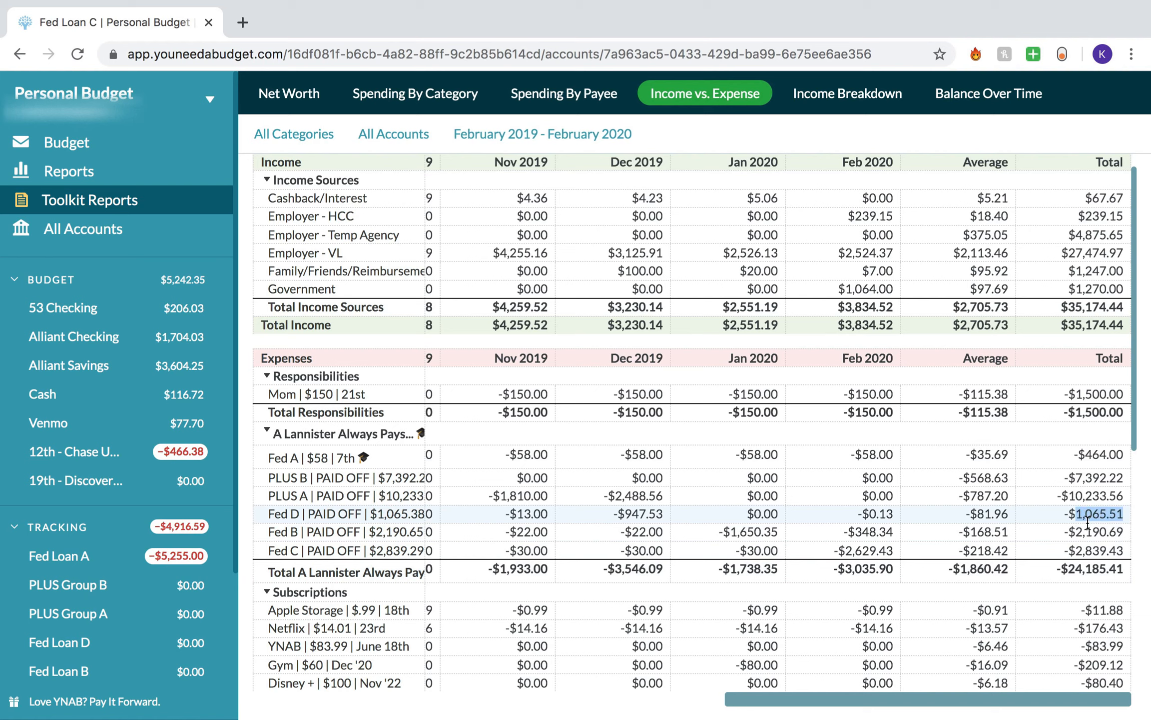
- Rename the Fed D budget category as "Fed D | PAID OFF | $1,065.51"
click(124, 150)
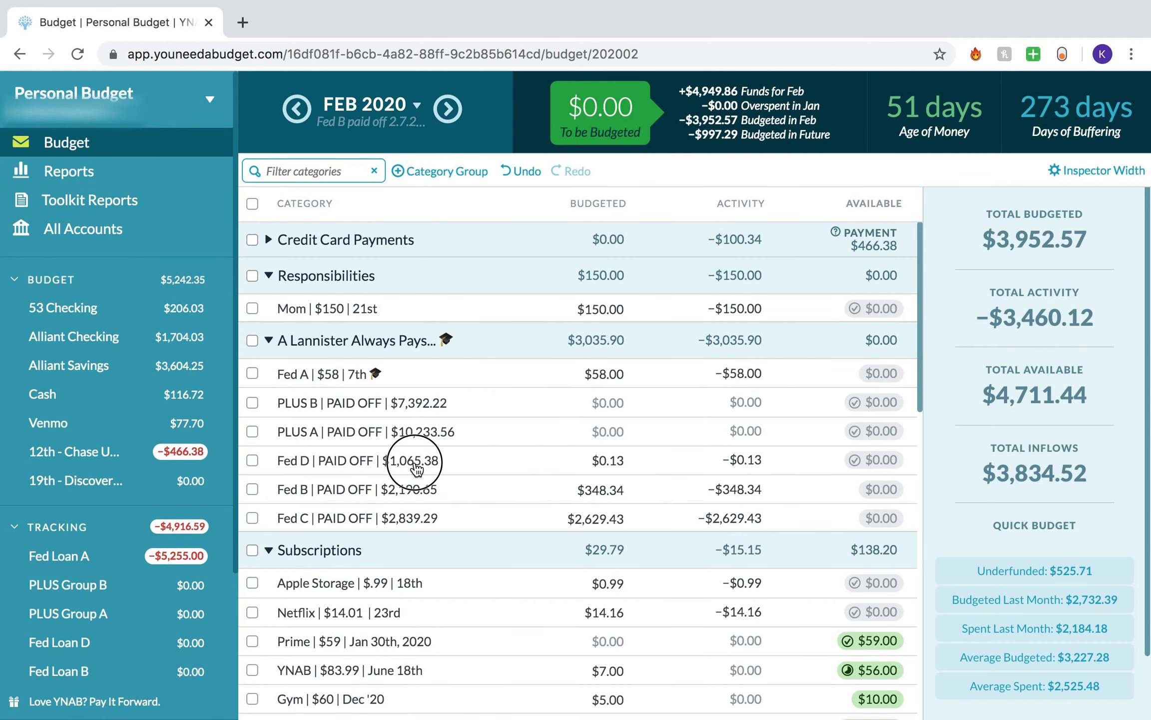
click(415, 467)
drag(387, 511, 334, 510)
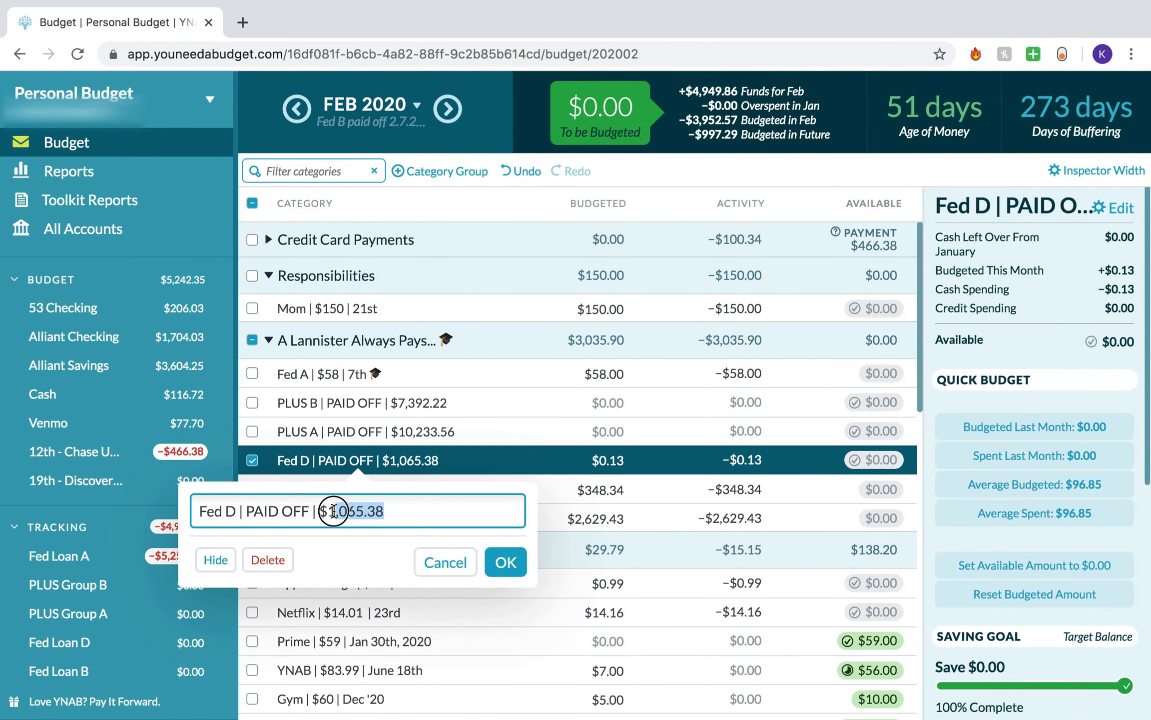
text(065.51)
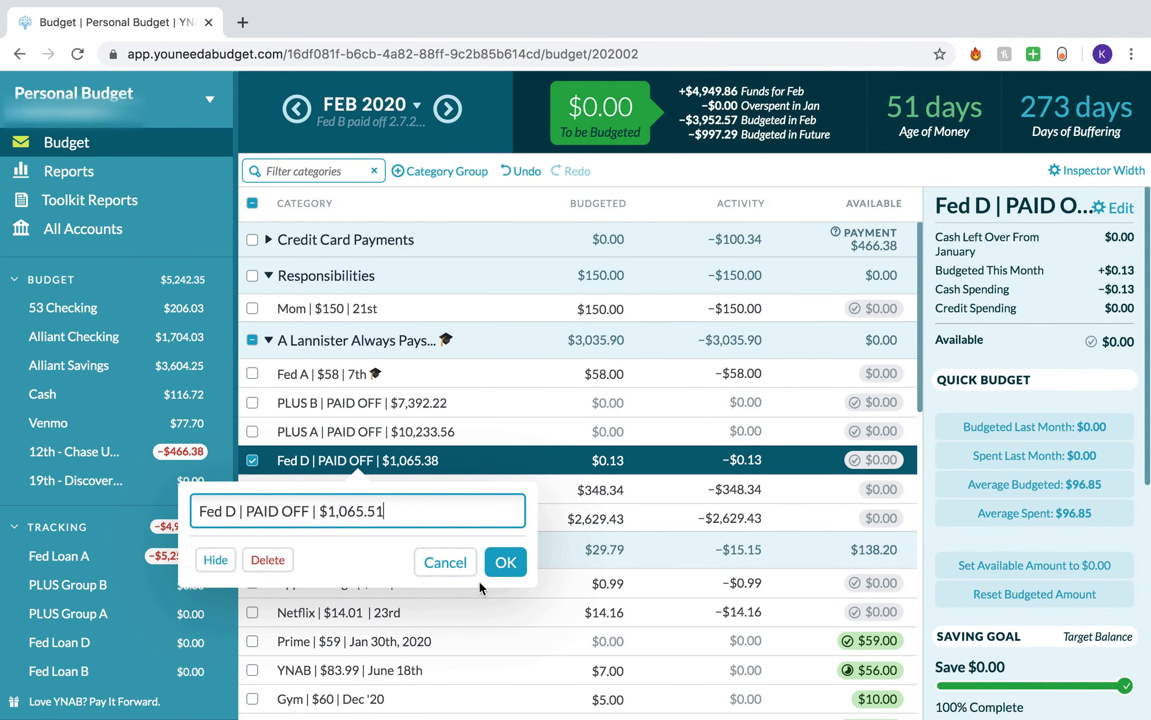
click(495, 570)
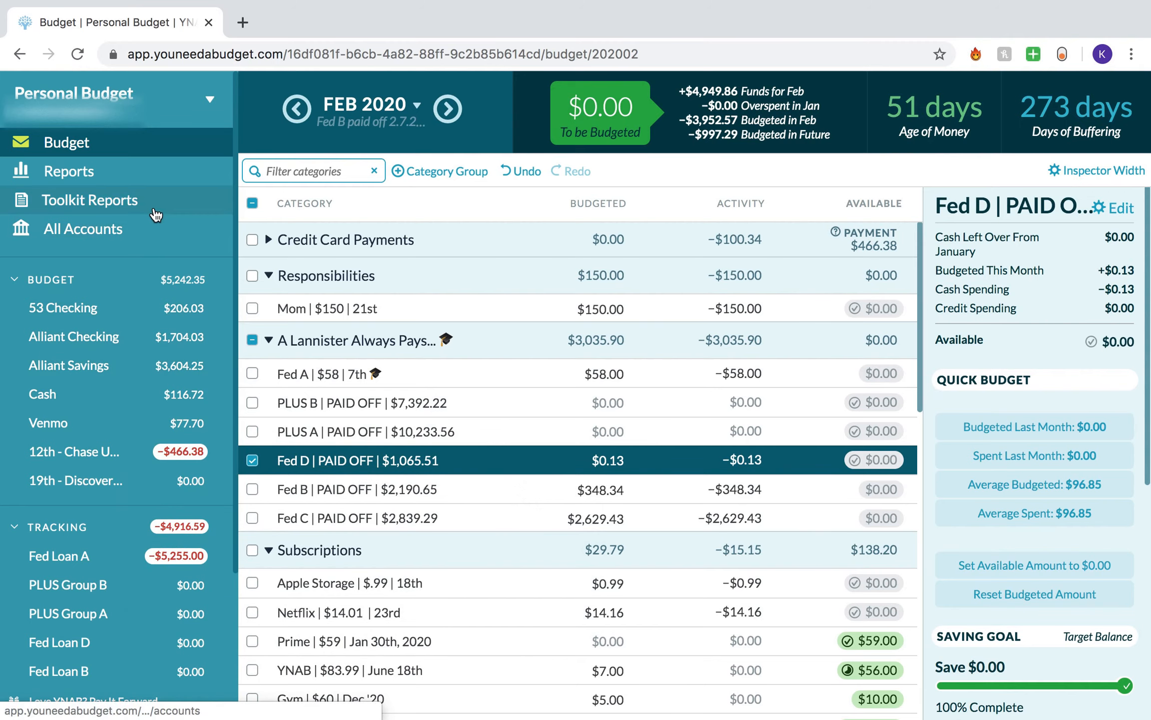
- Copy Fed B's total from the Income vs. Expense report and rename its budget category "Fed B | PAID OFF | $2,190.69"
click(186, 202)
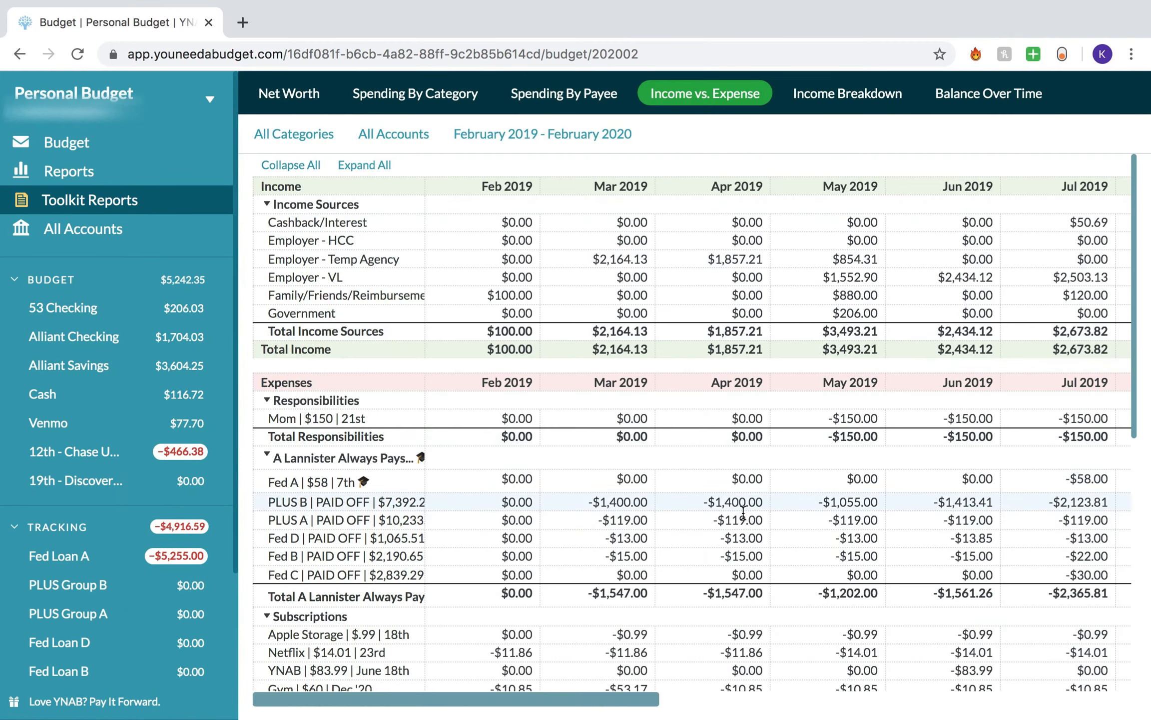
scroll(1075, 545, right, 10)
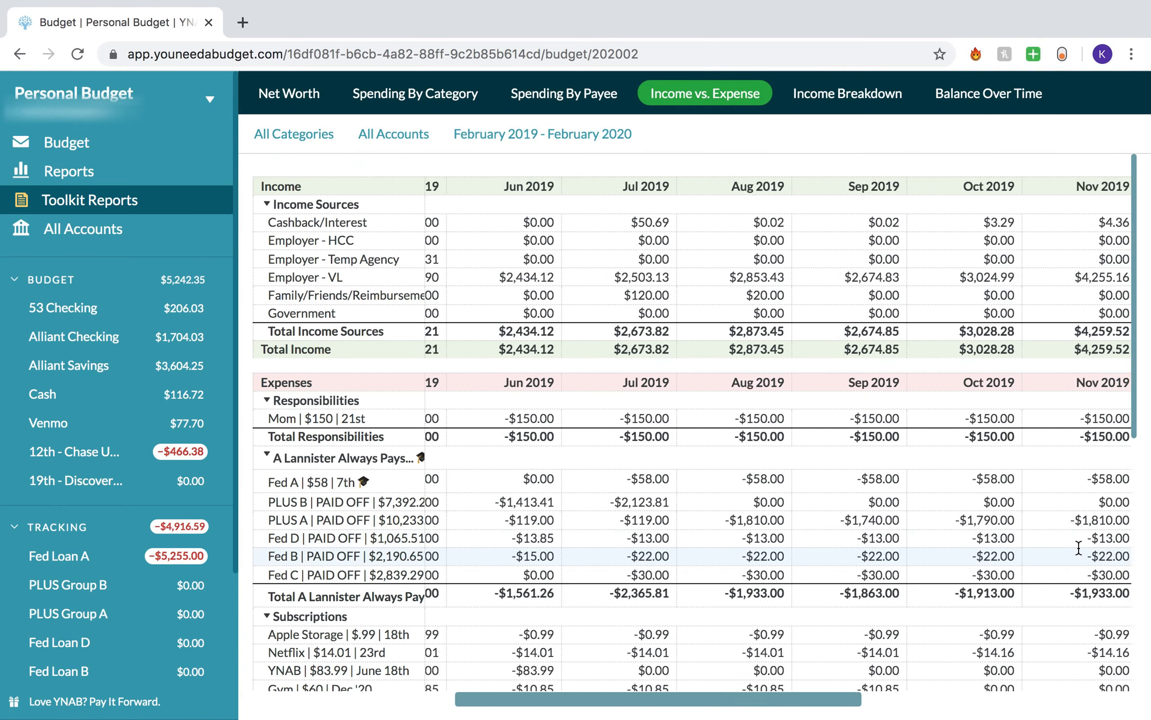
double_click(1088, 555)
key(ctrl+c)
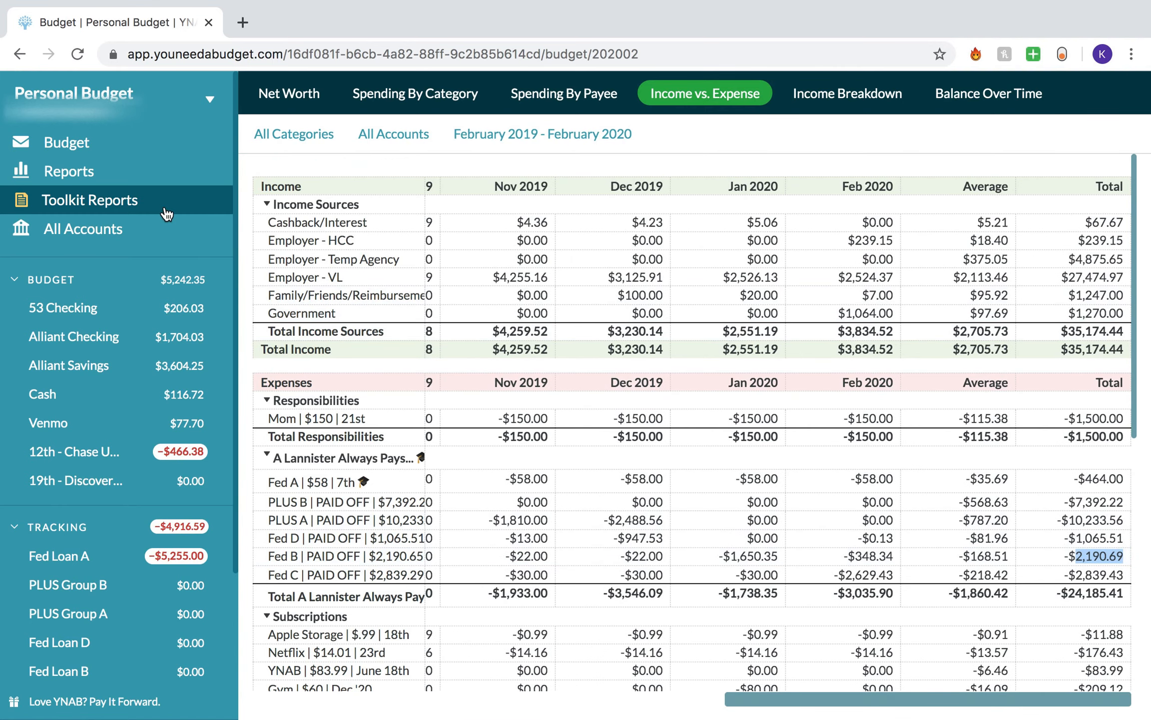
click(100, 142)
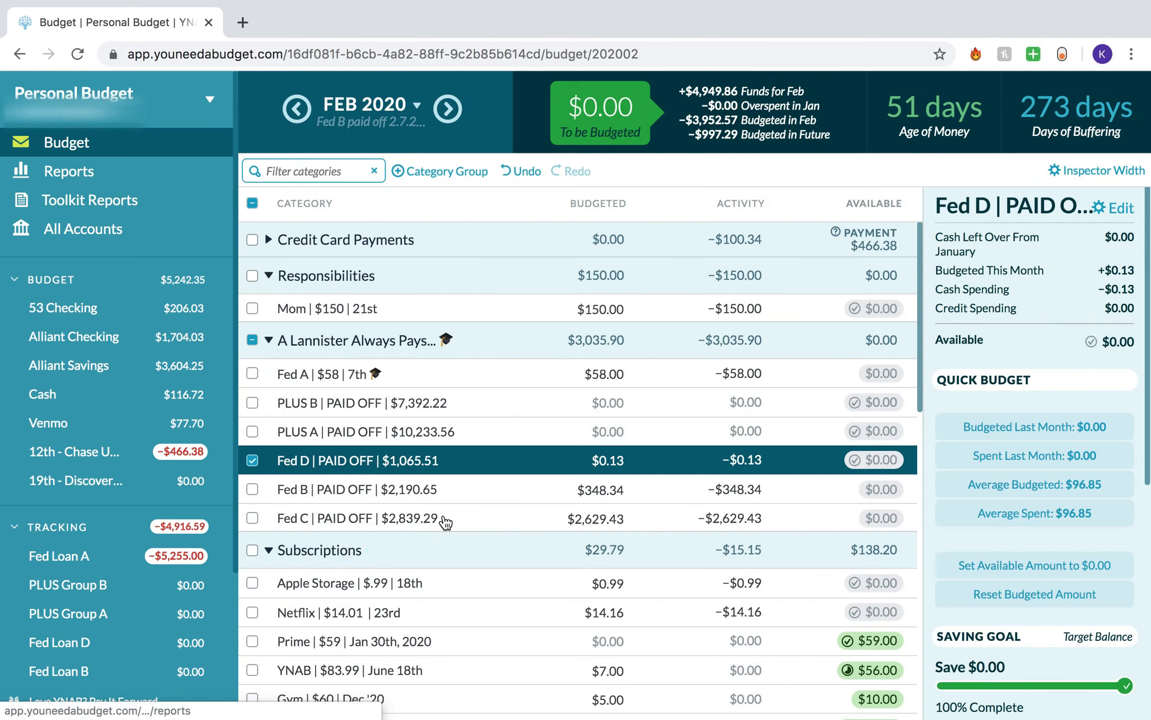
click(397, 494)
drag(383, 541, 325, 541)
key(ctrl+v)
click(502, 590)
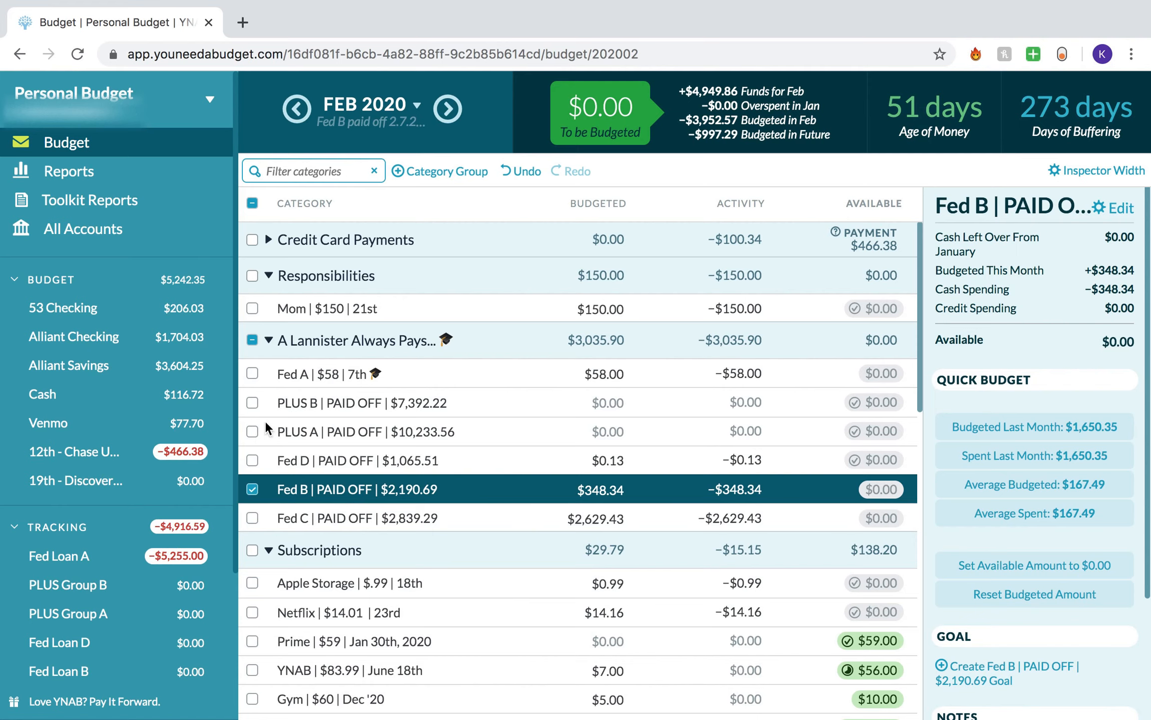
click(252, 488)
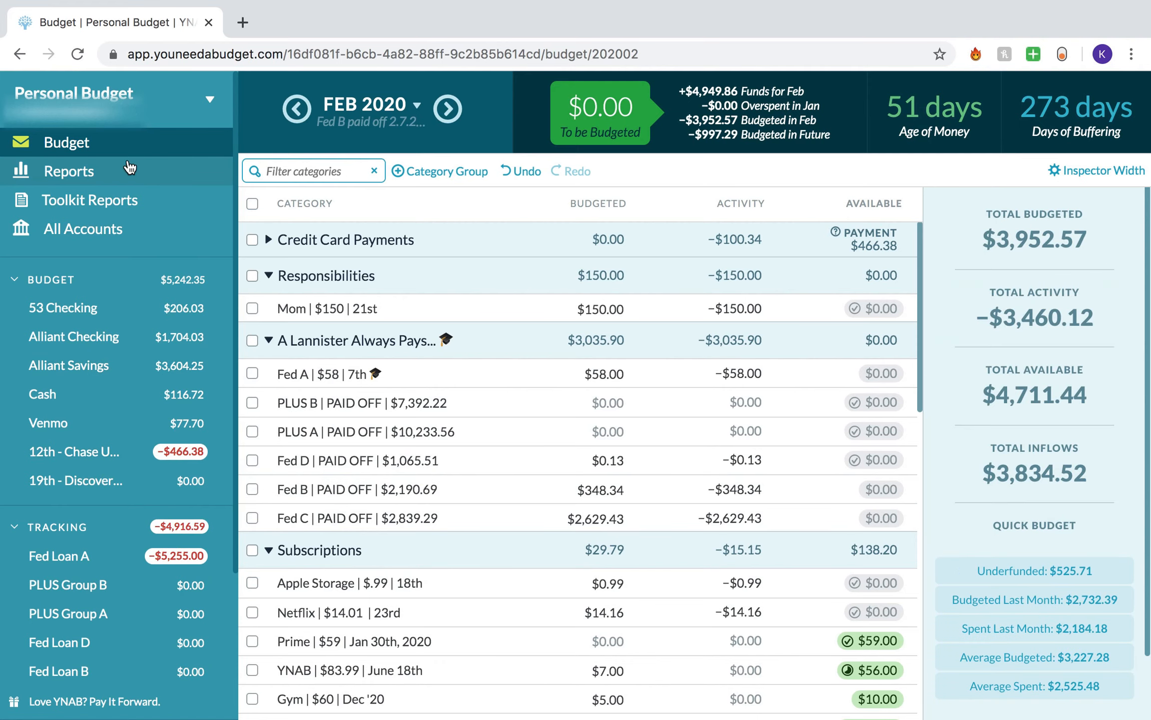
- Look up Fed C's total in the Income vs. Expense report and rename its budget category "Fed C | PAID OFF | $2,839.43"
click(134, 200)
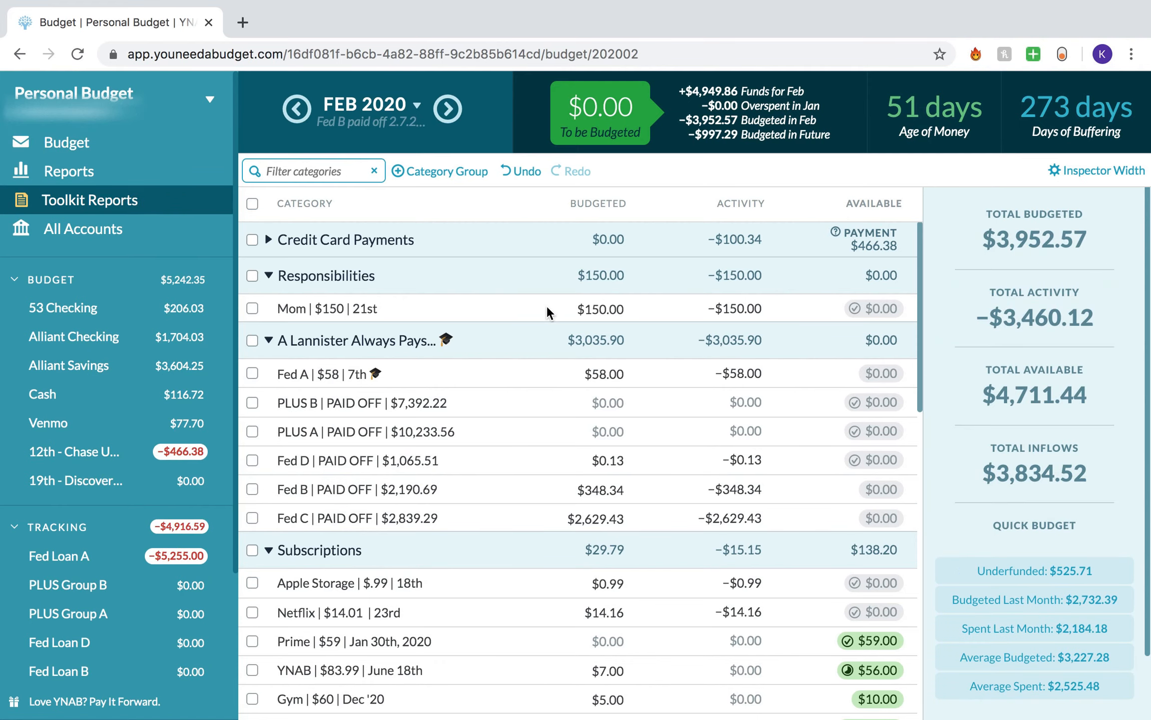
scroll(815, 574, right, 10)
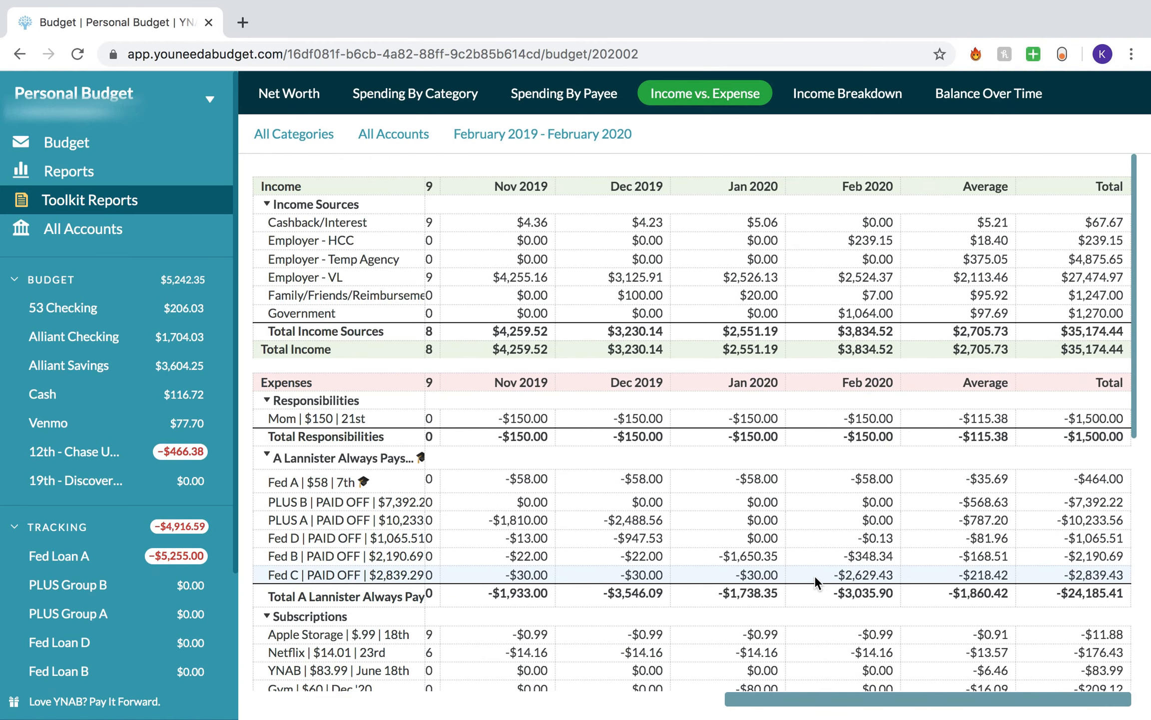
drag(1075, 575, 1109, 578)
click(75, 145)
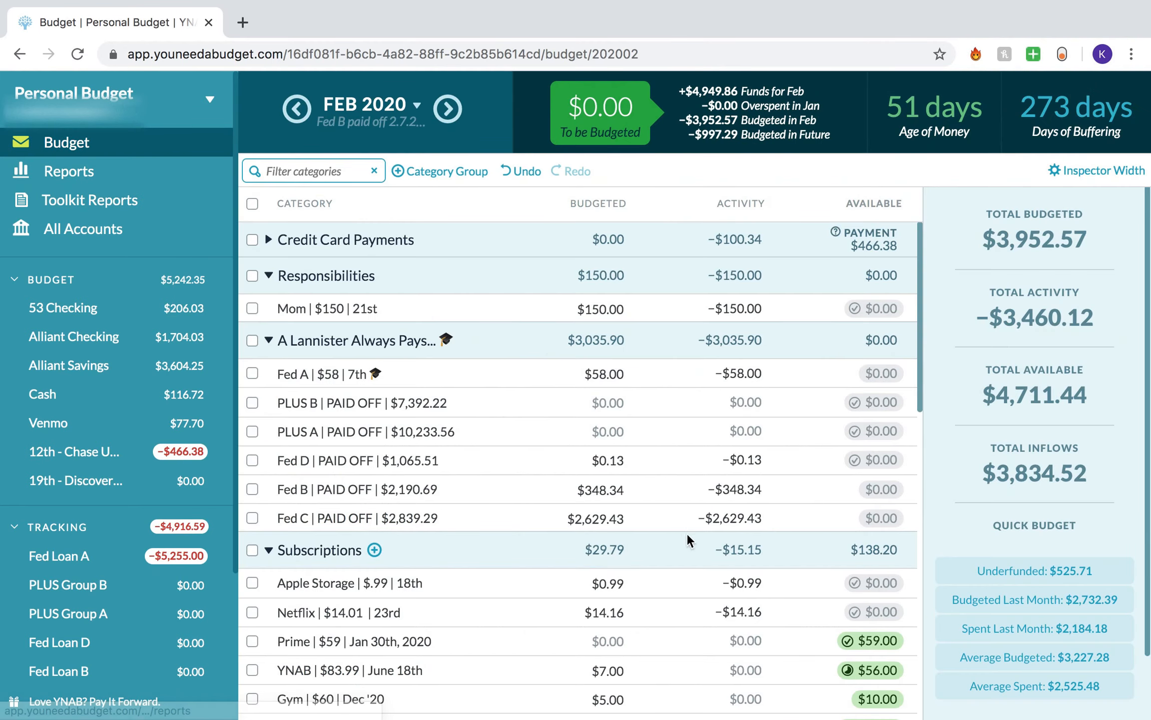
click(421, 520)
drag(410, 567, 328, 565)
text(2,839.43)
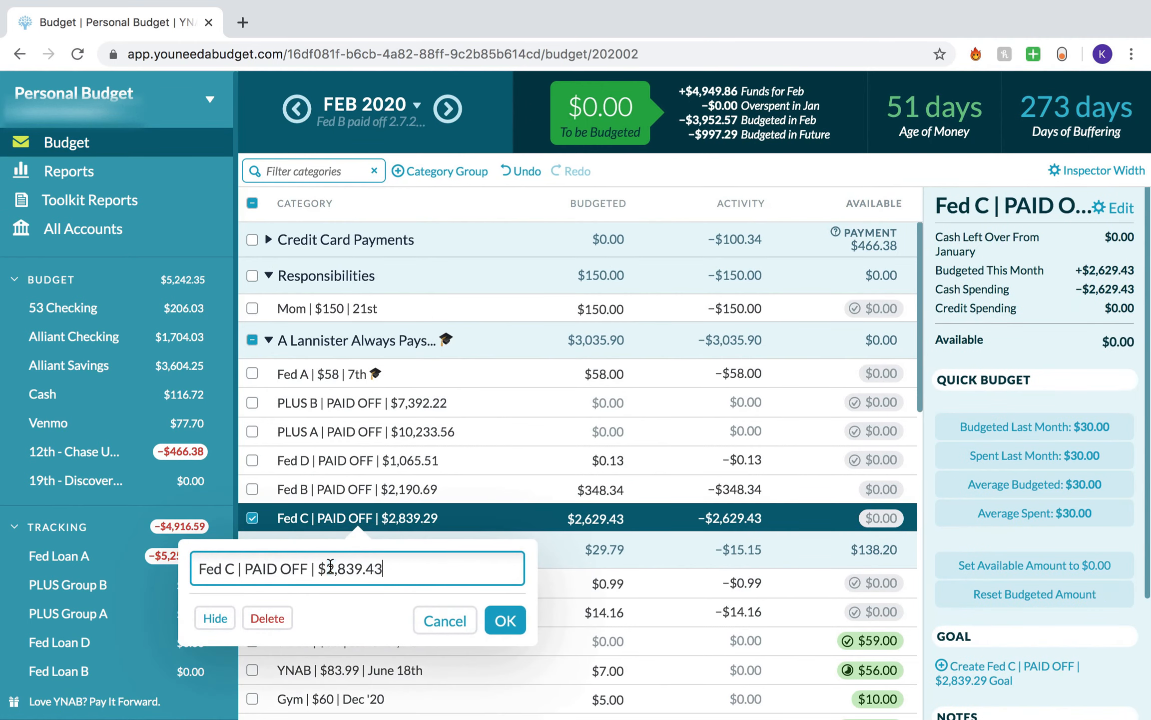
click(504, 620)
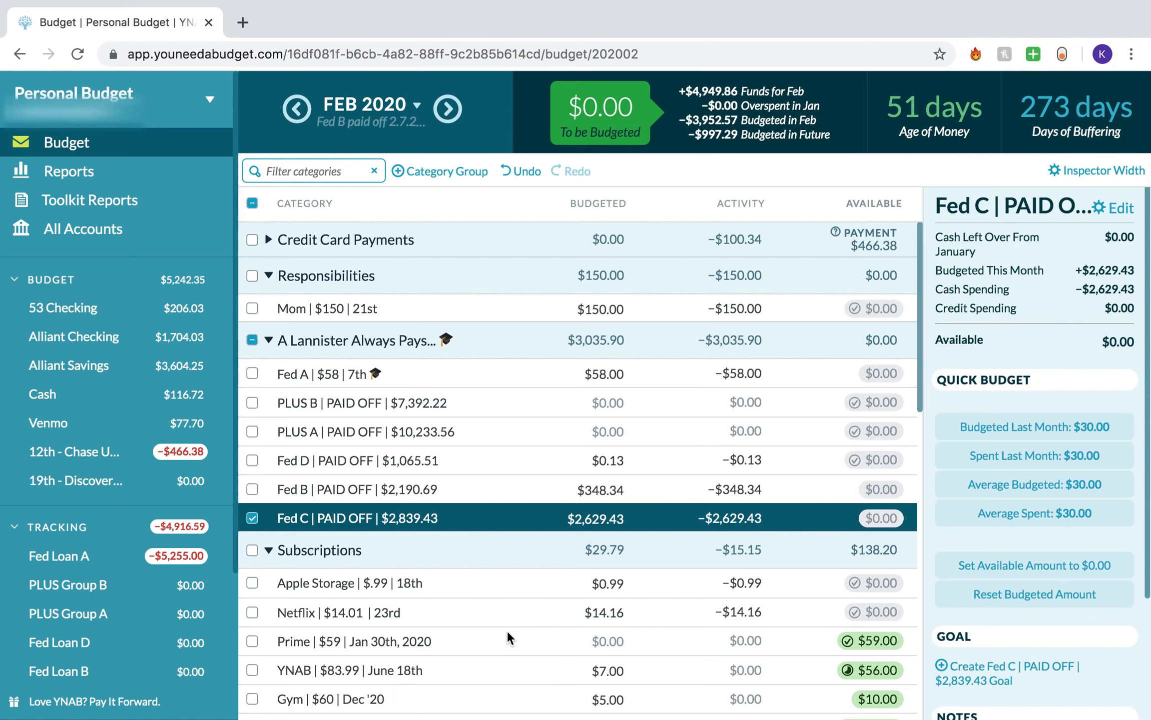
click(249, 518)
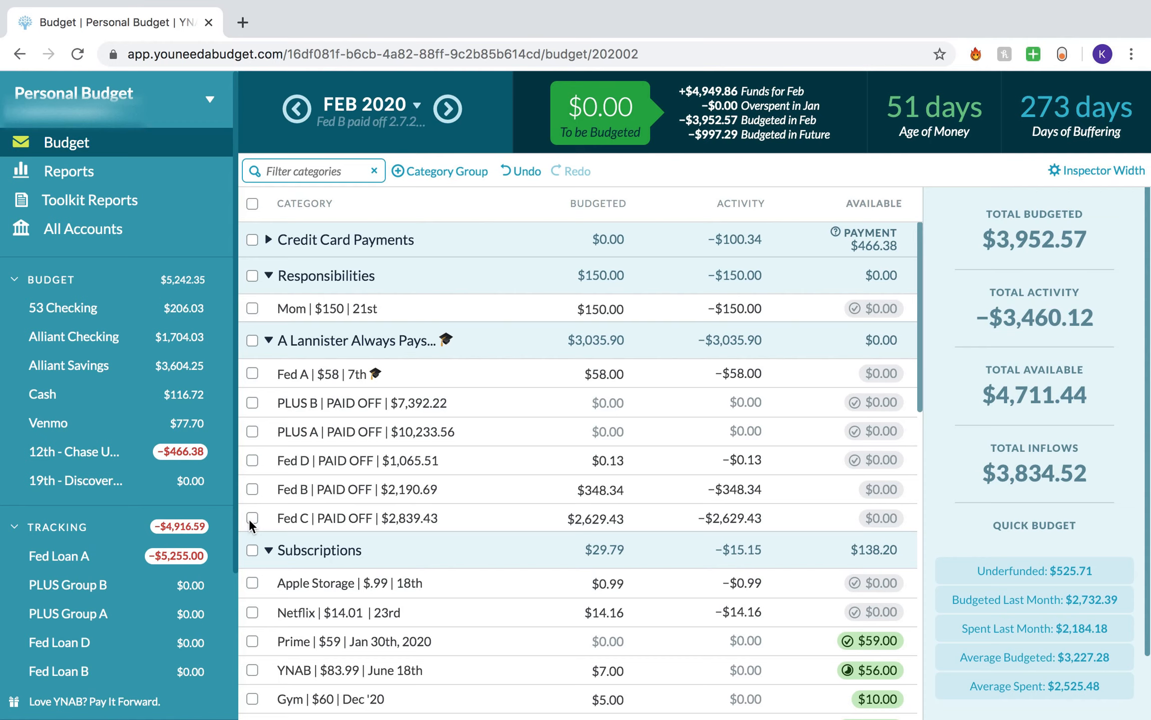
- Start a new transaction in the Alliant Checking account dated 03/02/2020
click(199, 331)
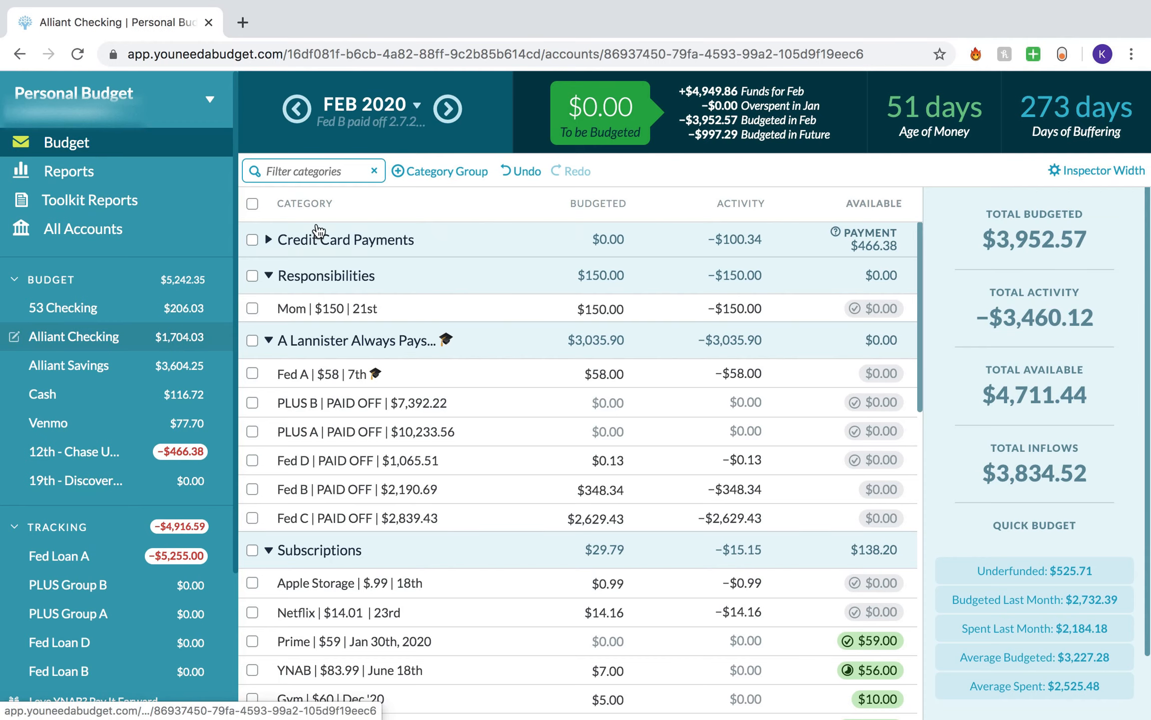
key(t)
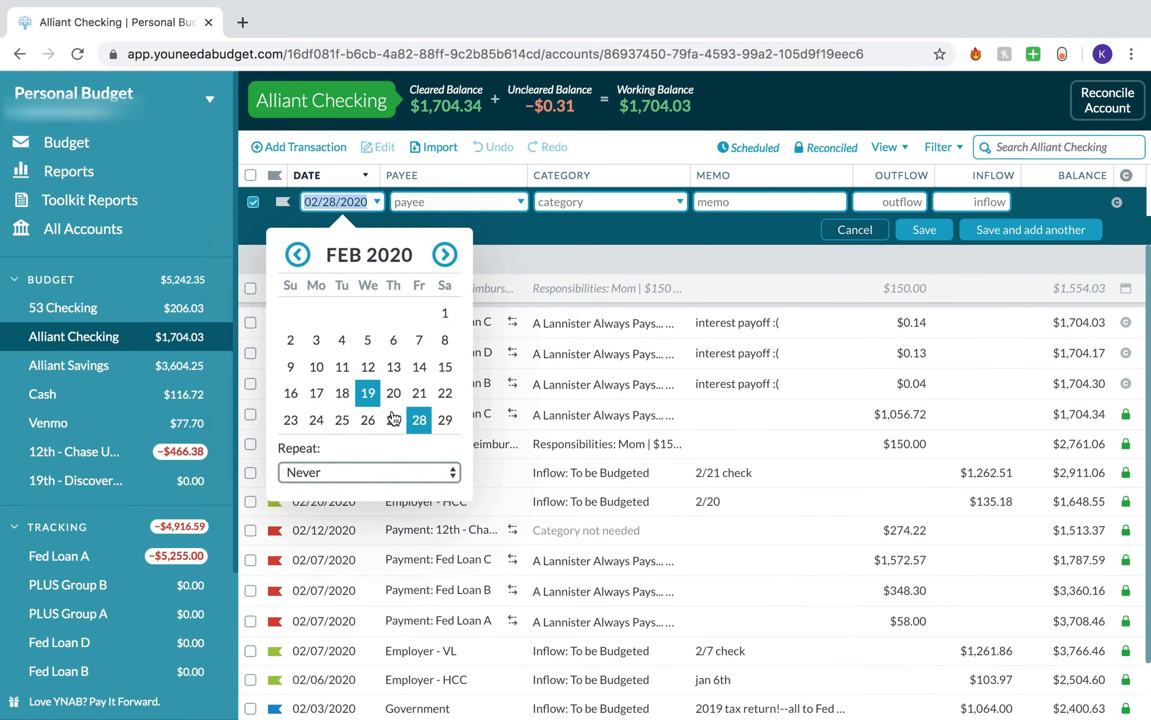
click(444, 255)
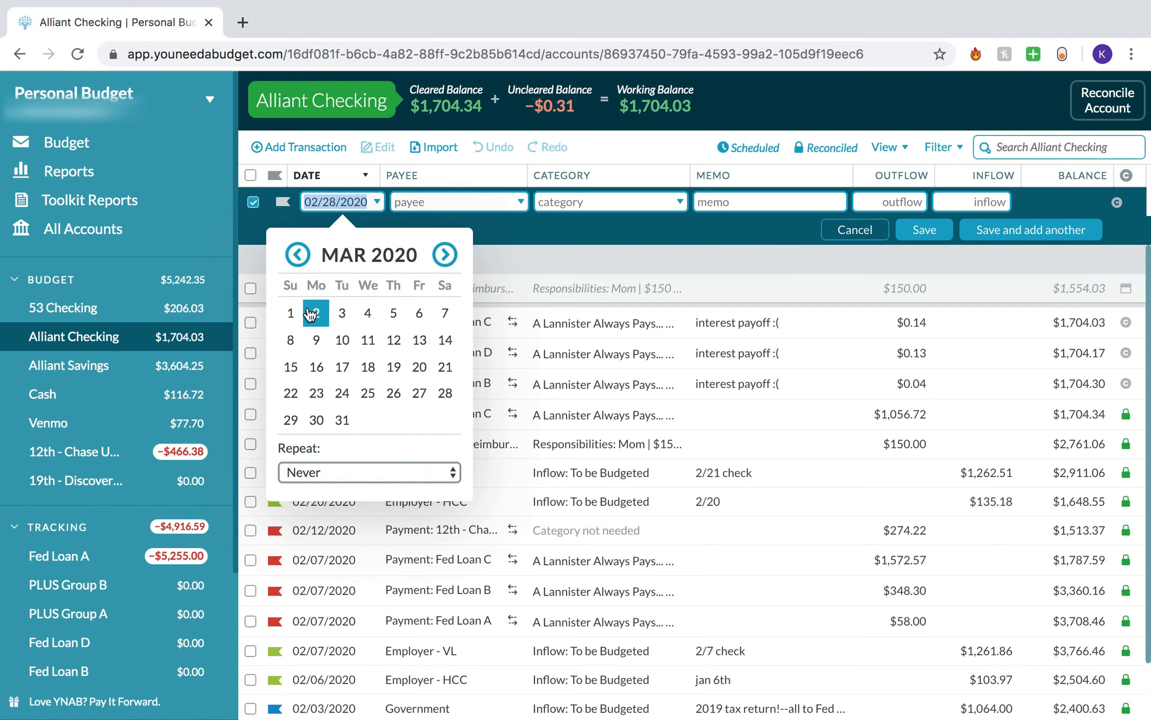
click(289, 313)
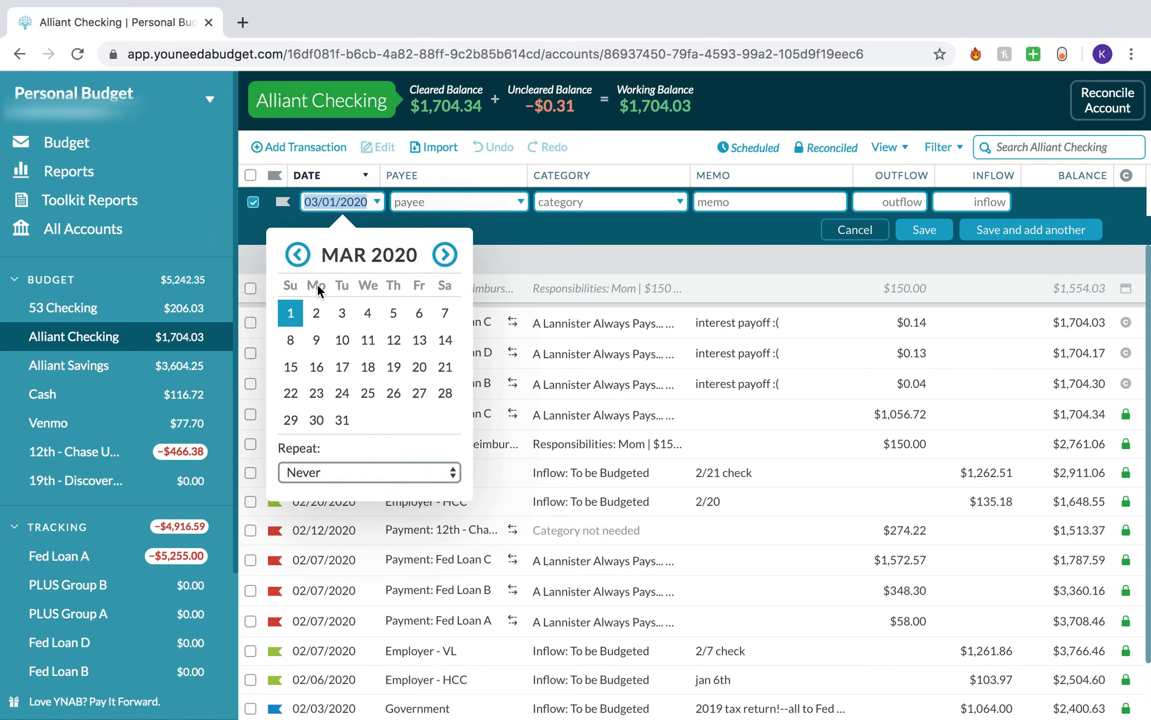
click(317, 314)
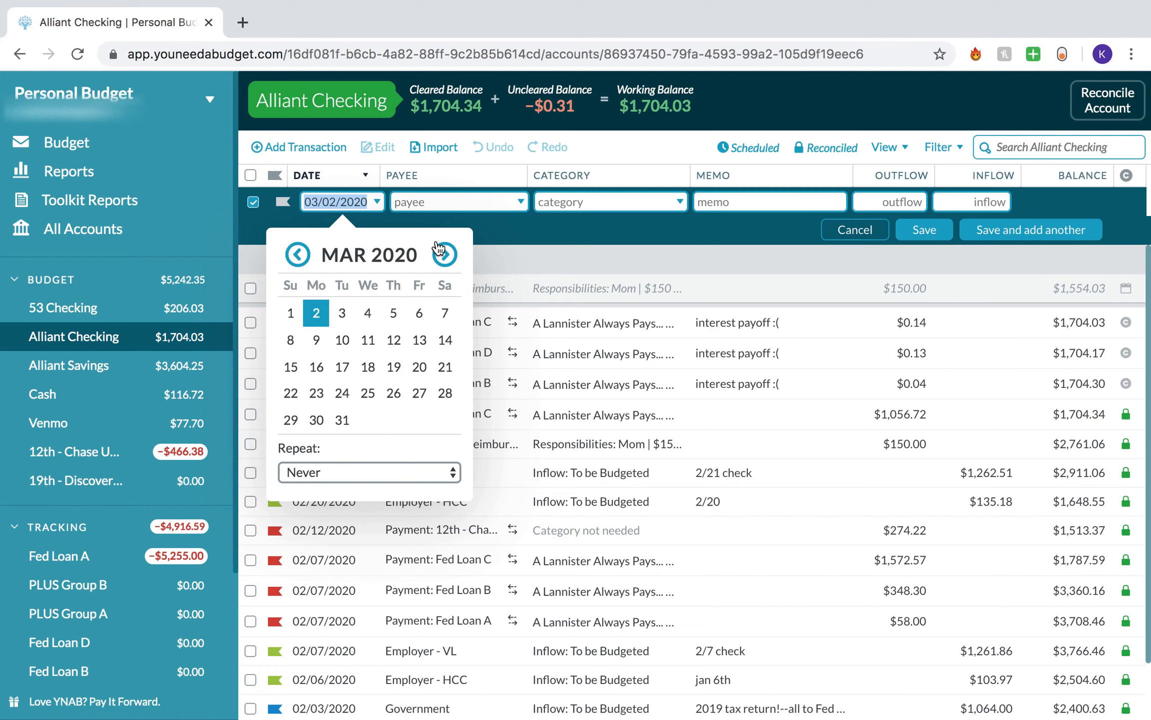
- Set the new transaction's payee to Fed Loan A and its category to "Fed A | $58 | 7th"
click(430, 196)
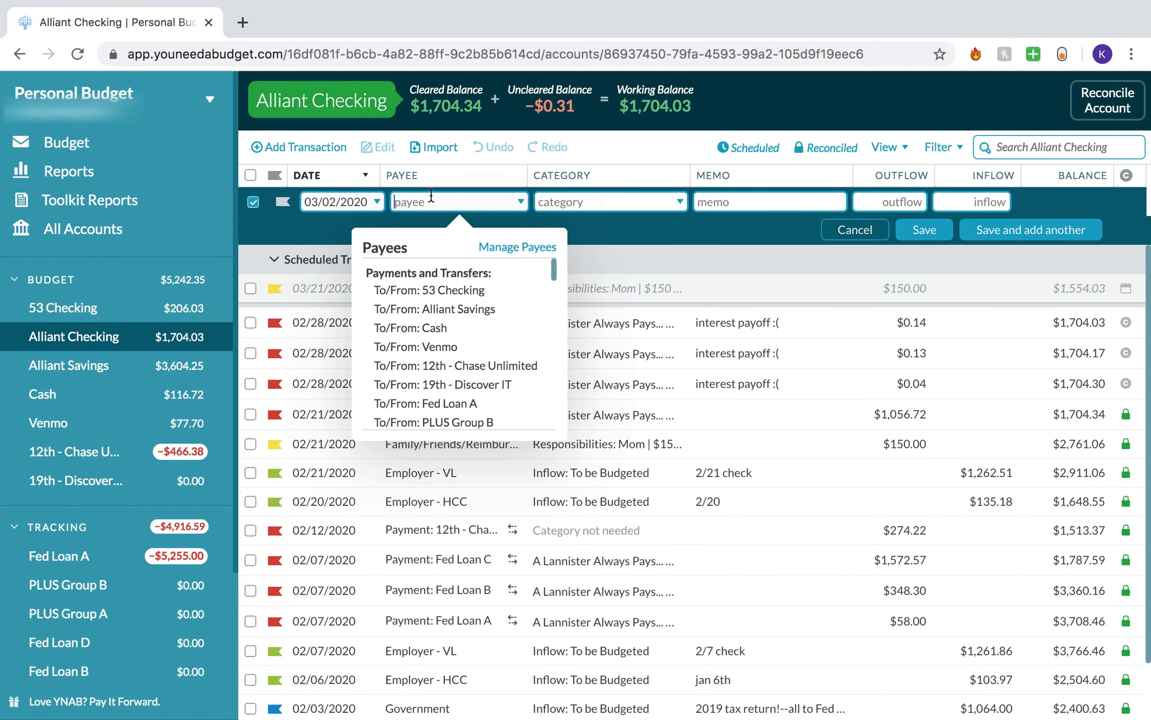
text(Fed)
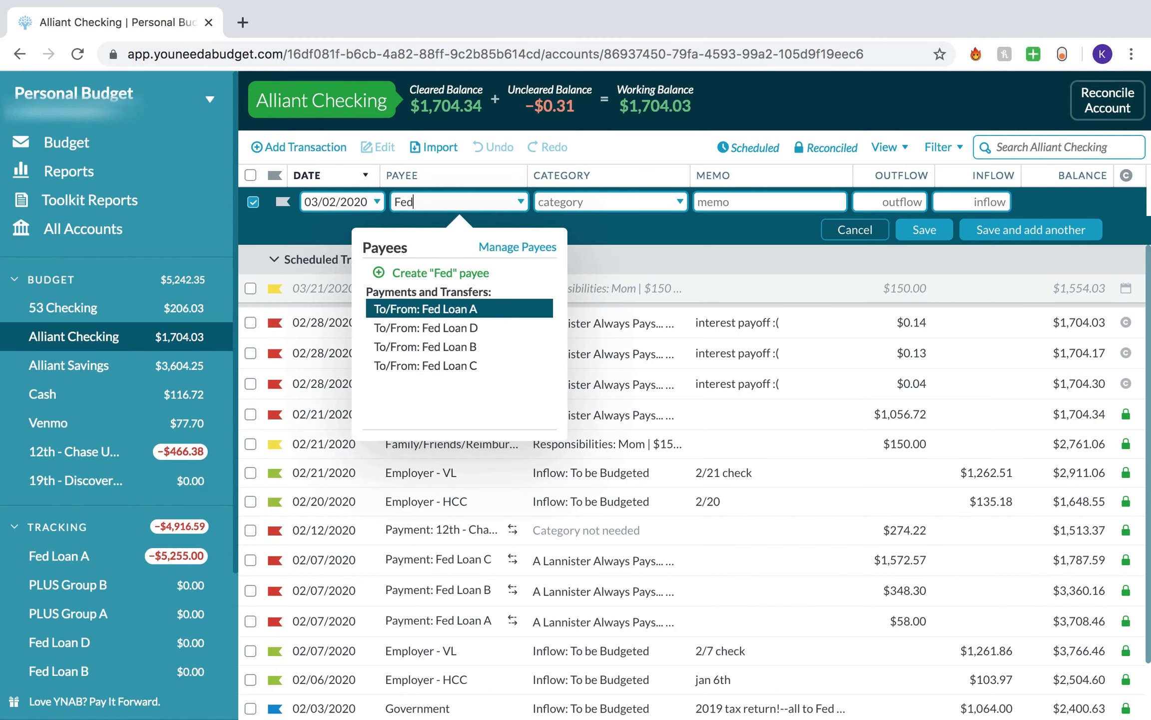
key(Tab)
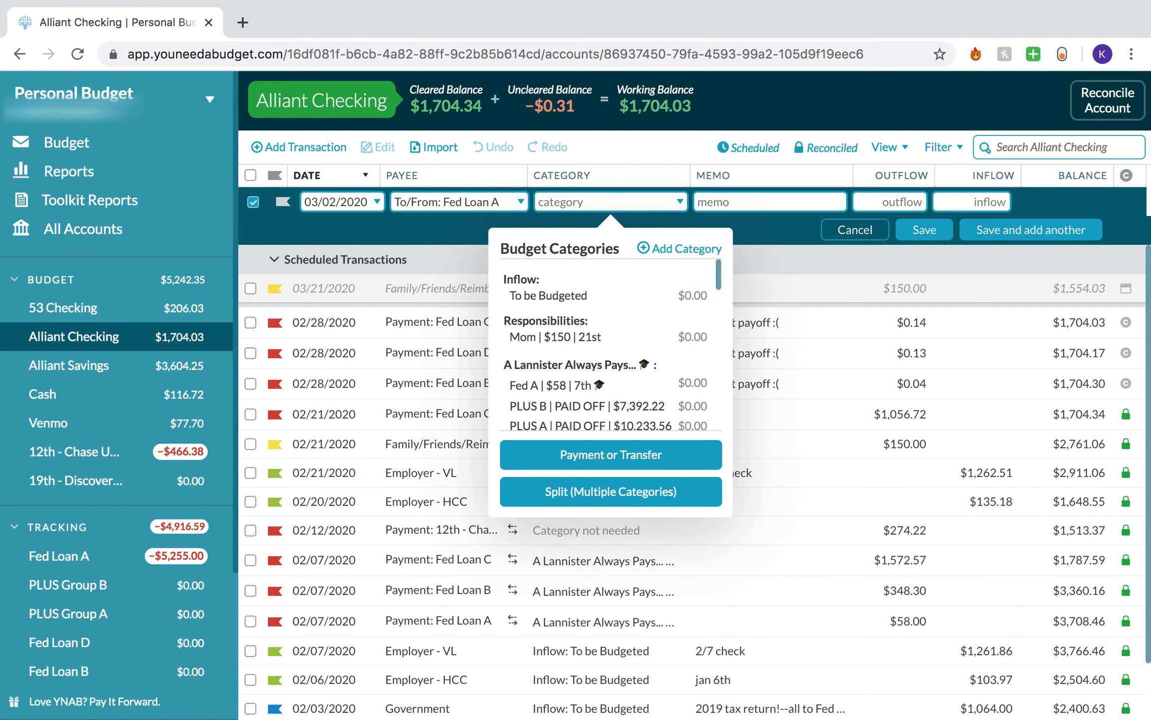
text(Fed)
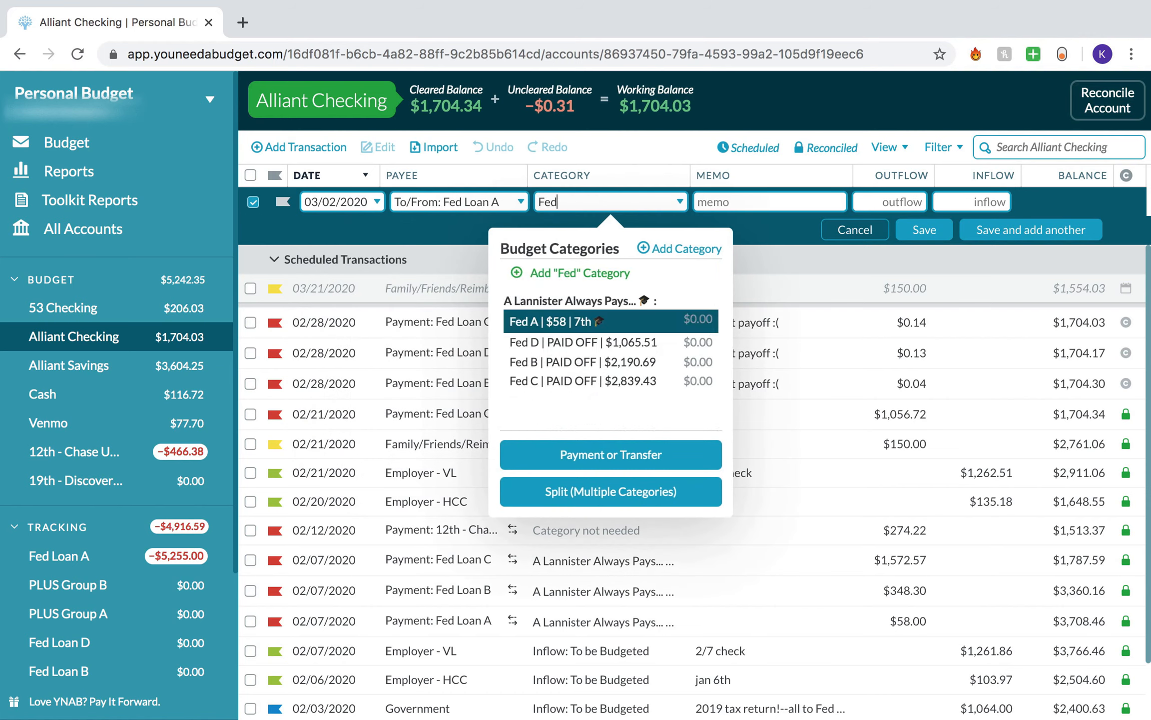
key(Return)
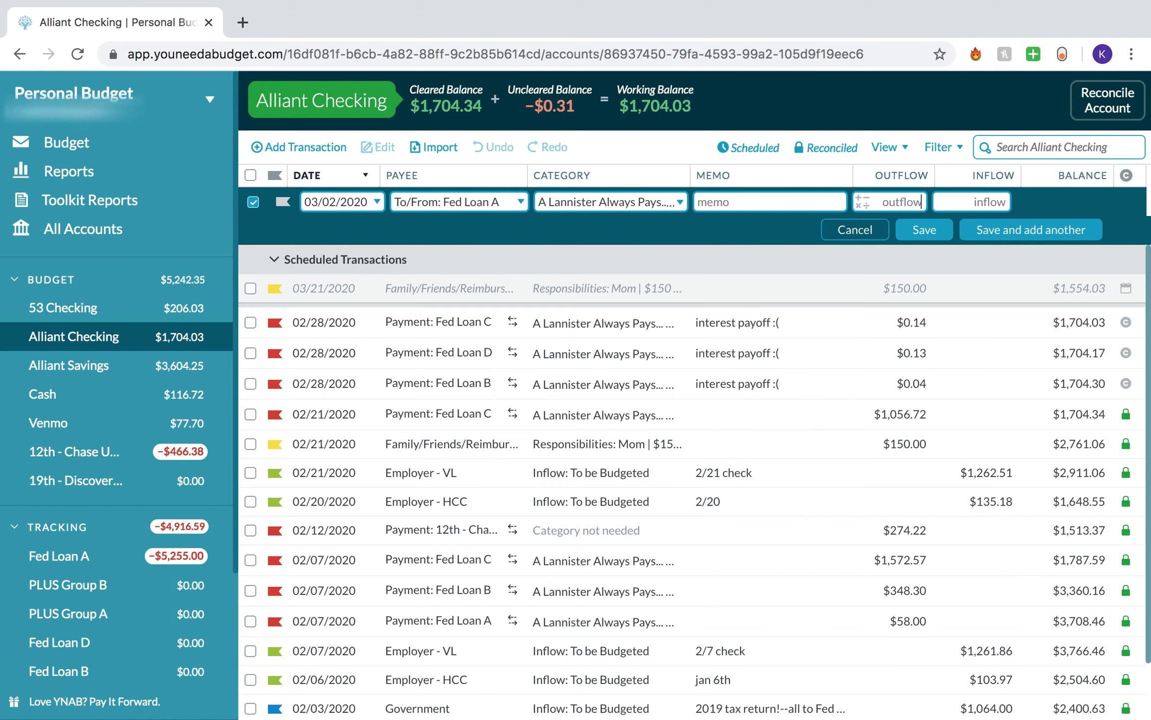
- Save the Fed Loan A payment with an outflow of $58.00 and flag it as Debt/CC Payment
text(5)
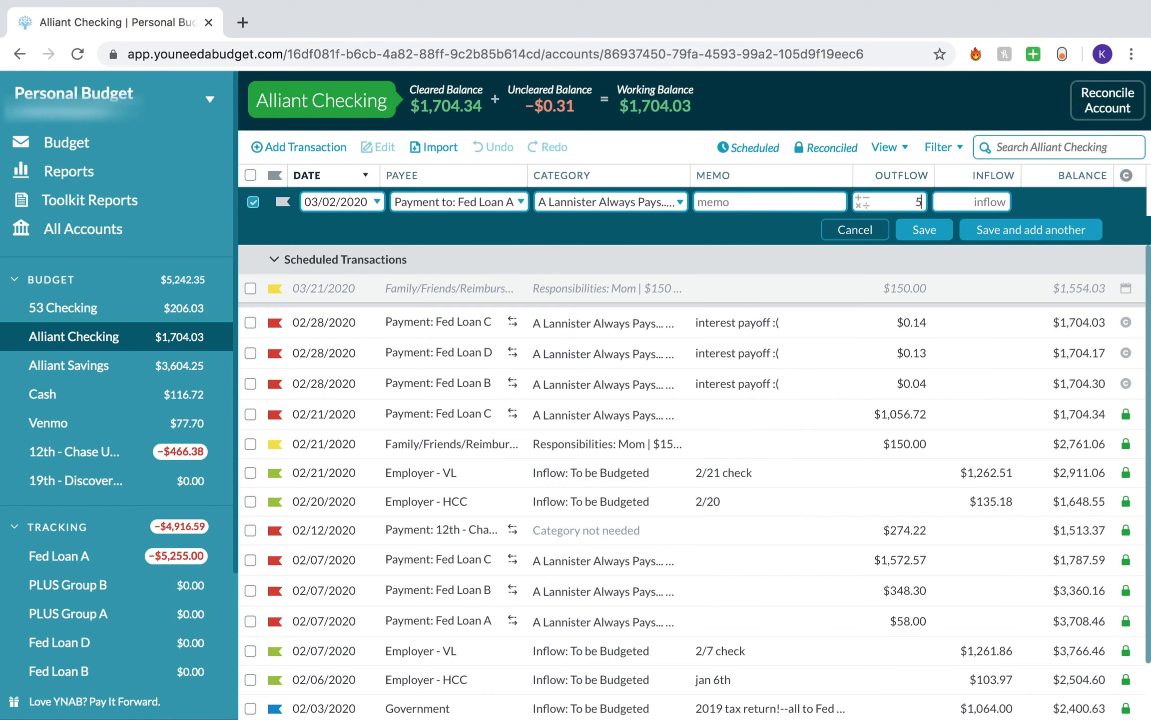
text(8.00)
click(924, 231)
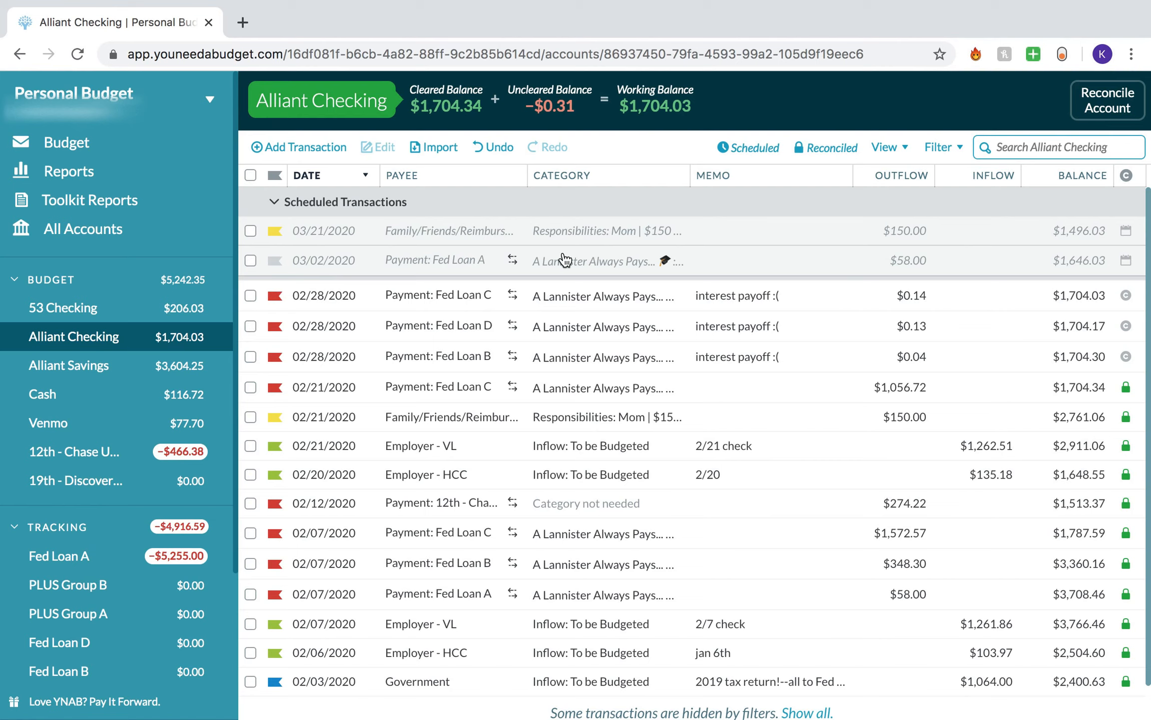
click(276, 260)
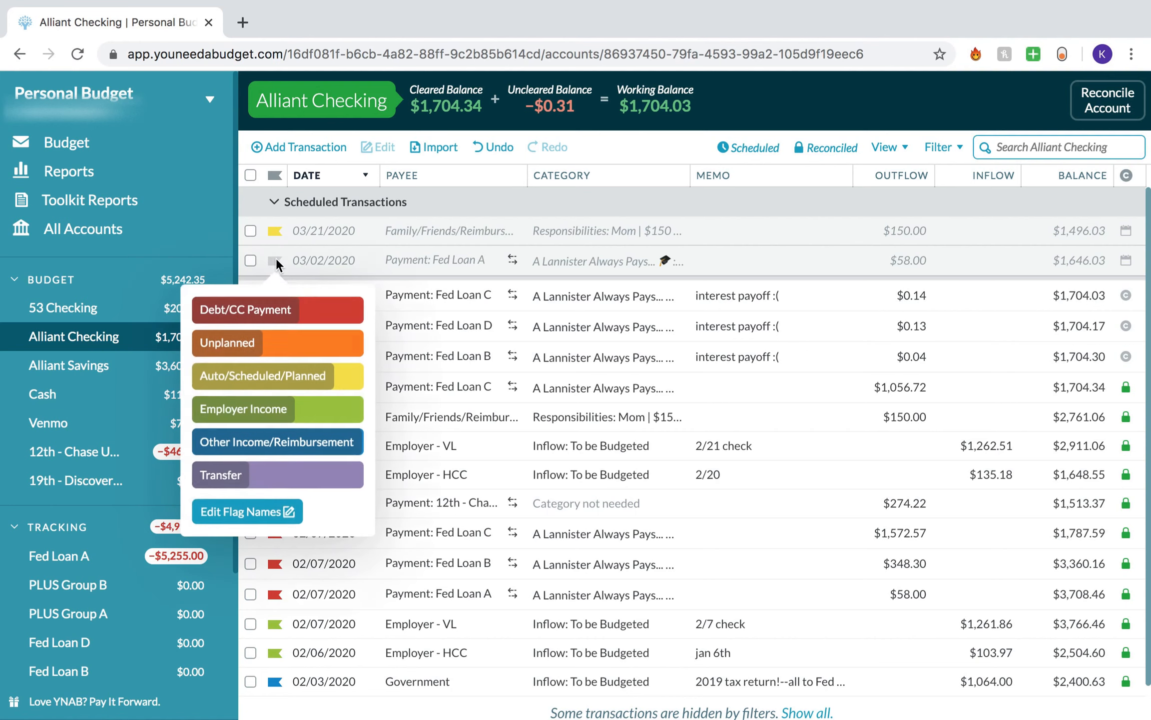
click(288, 311)
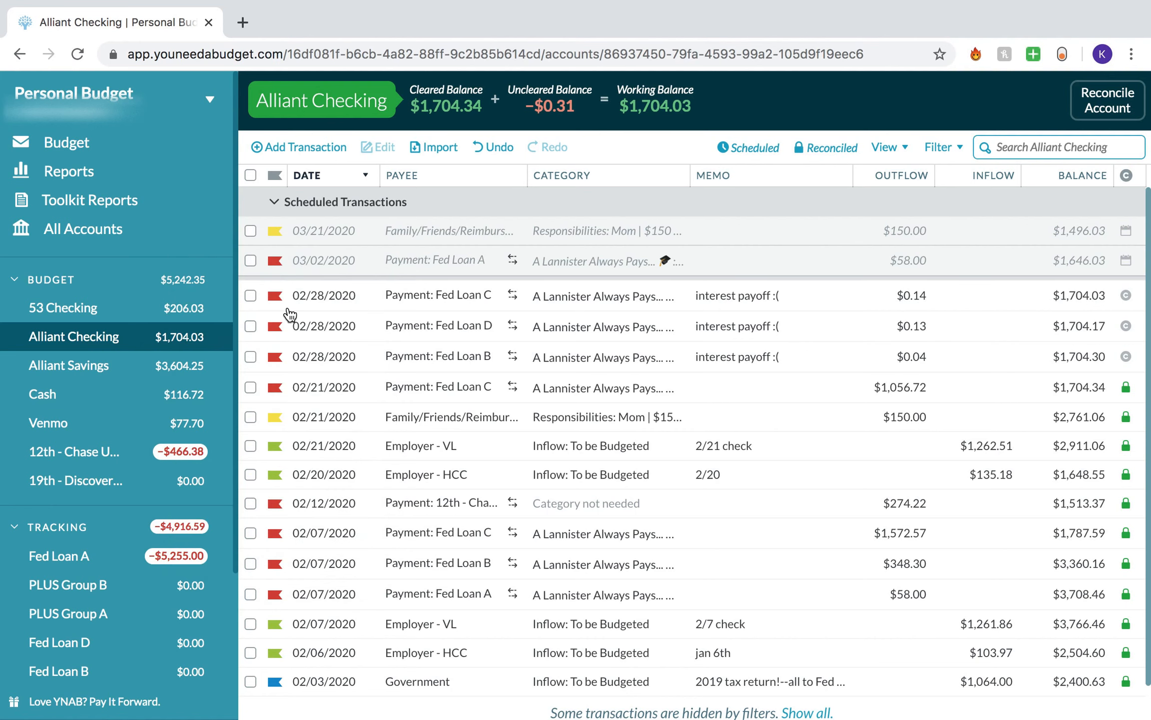
- Check the Fed A category's budgeted amount and upcoming transaction in the March 2020 budget
click(95, 143)
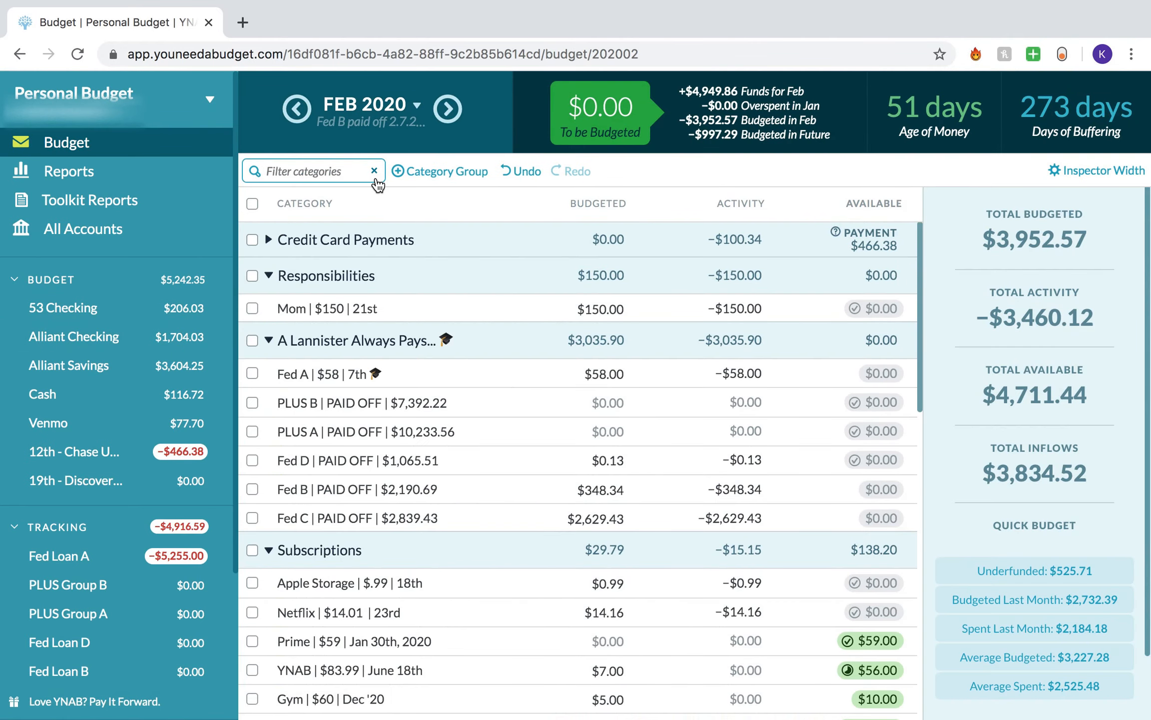
click(446, 109)
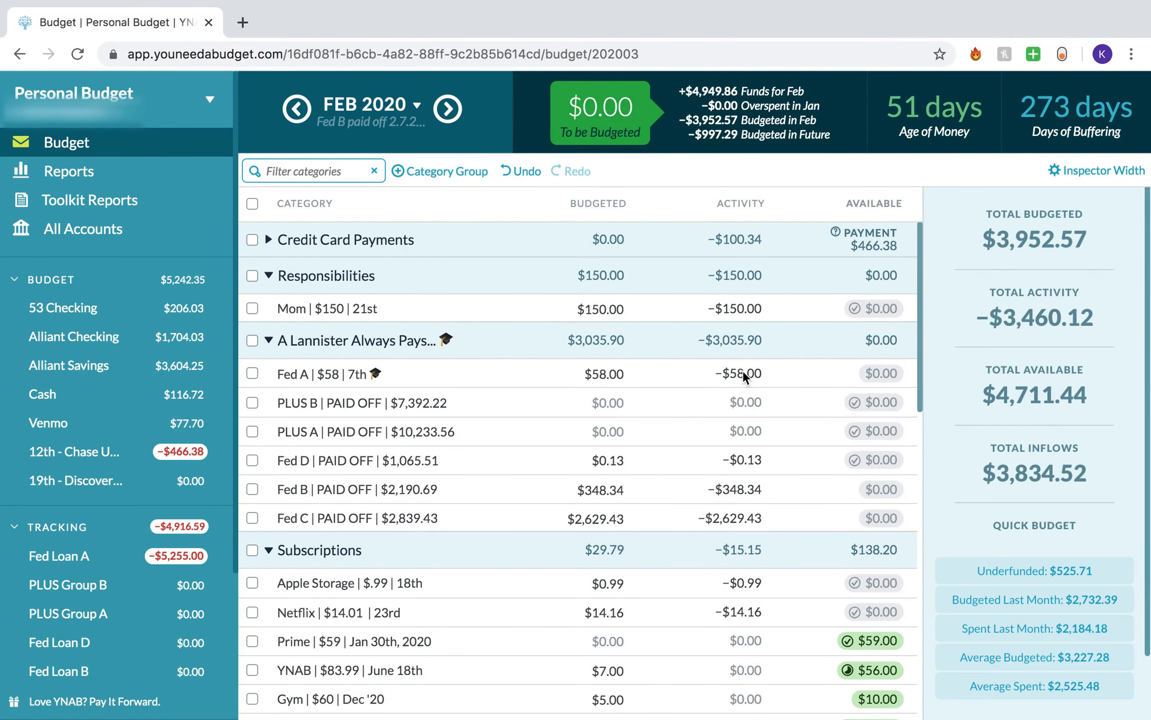
click(766, 379)
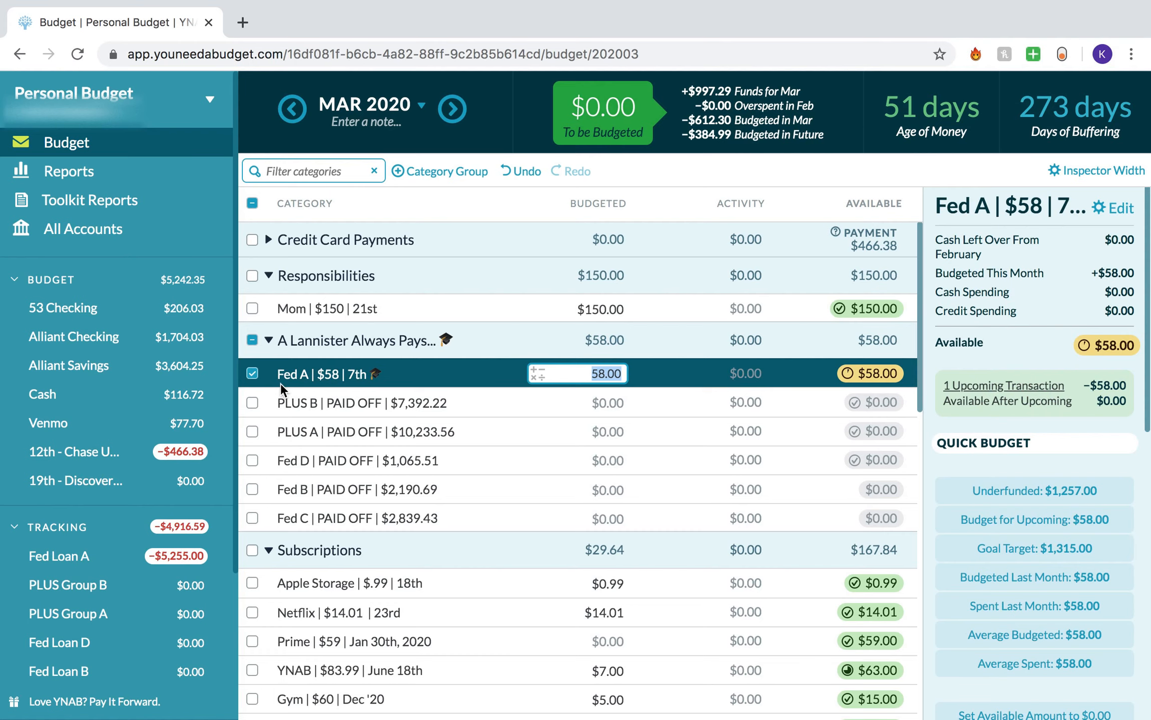
click(252, 374)
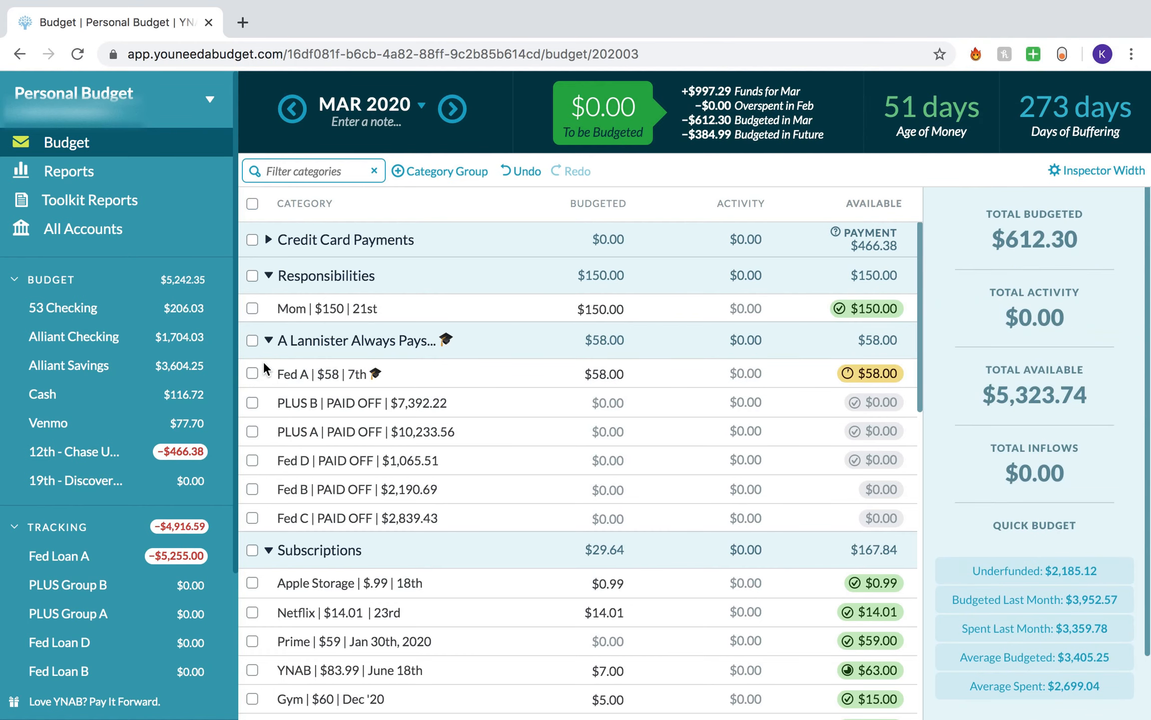
- Select the five paid-off loan categories in March 2020 to review their combined totals, and clear the selection
scroll(263, 364, down, 3)
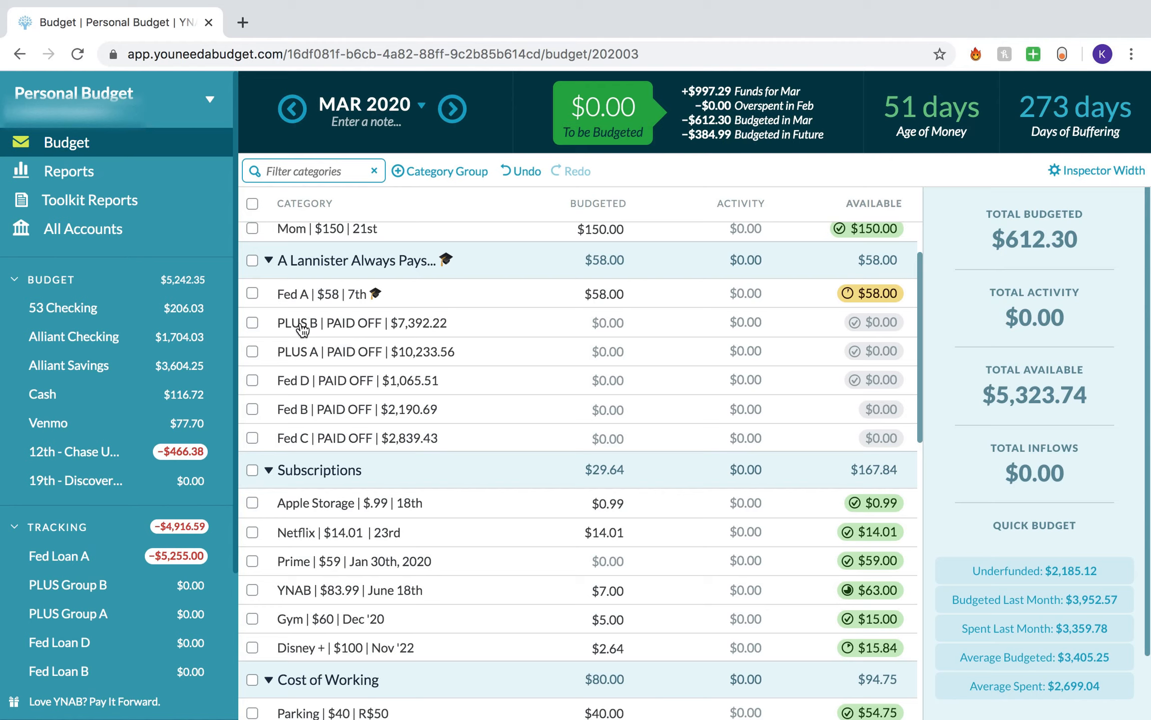
click(254, 321)
click(254, 359)
click(254, 382)
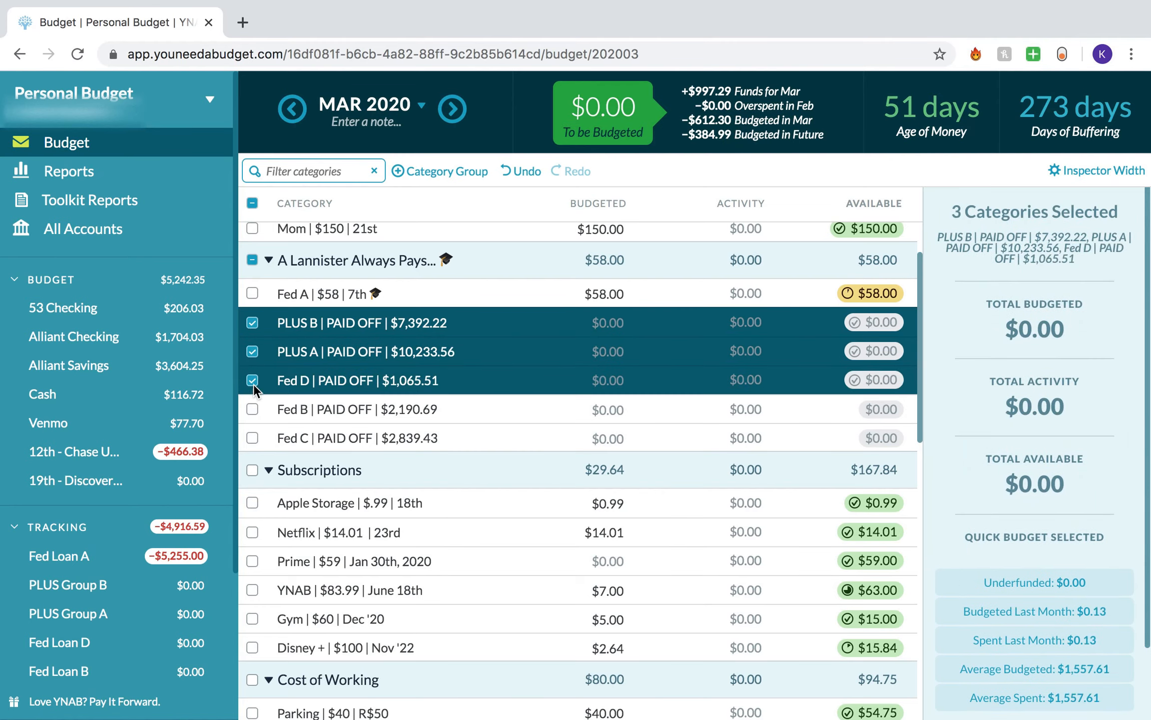
click(252, 410)
click(254, 437)
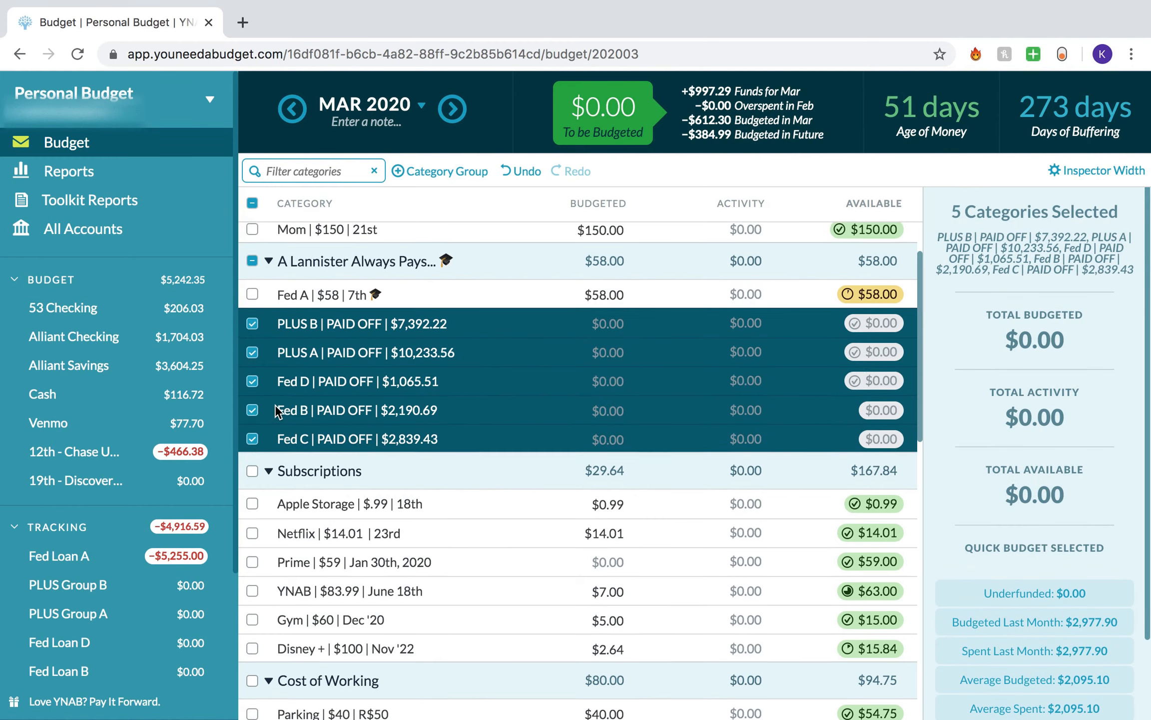
scroll(278, 412, up, 2)
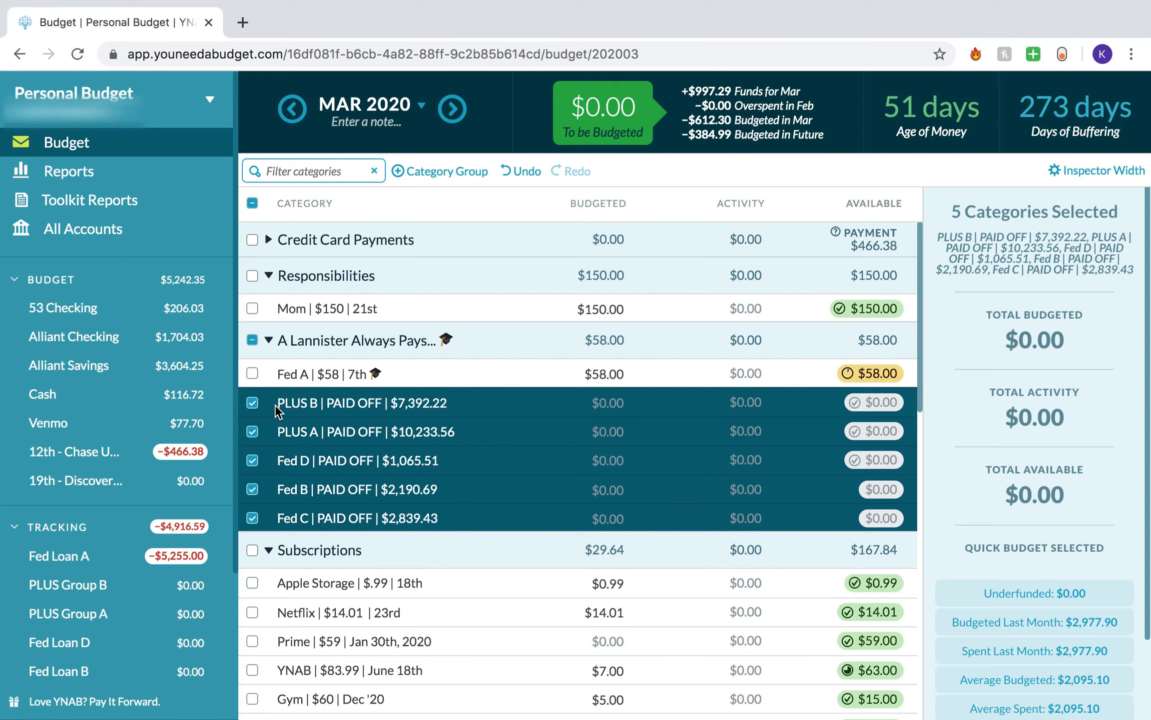
click(252, 339)
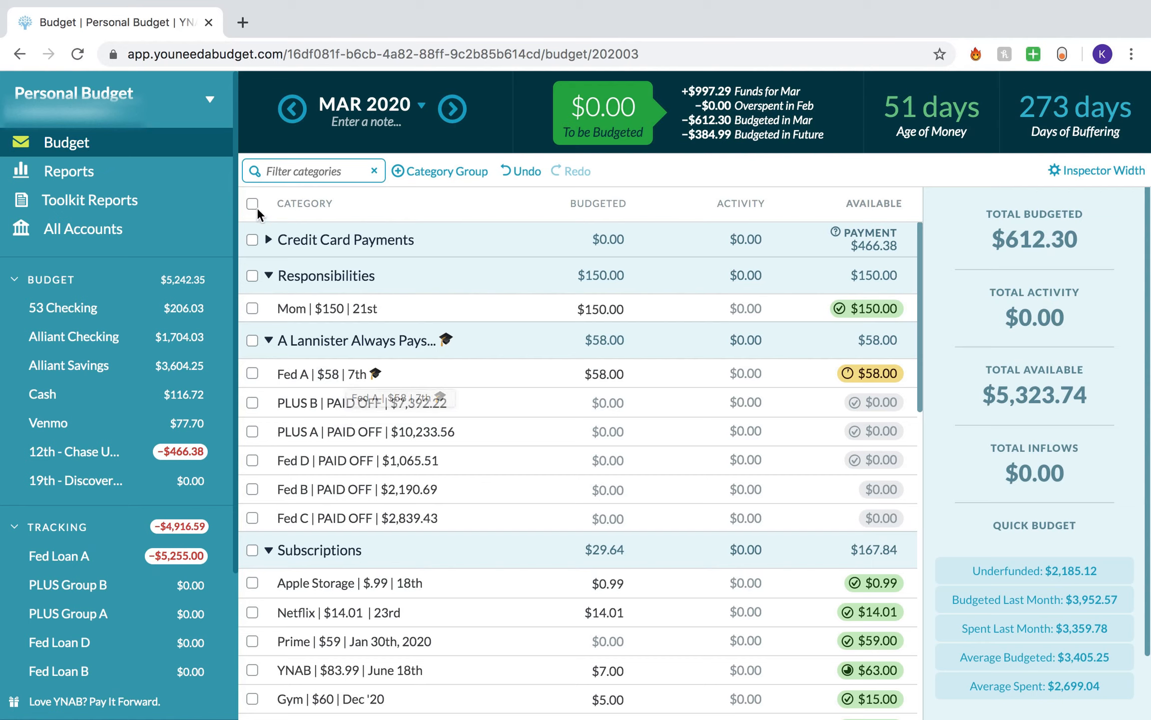
- Return to the February 2020 budget, collapsing and re-expanding the A Lannister Always Pays group
click(300, 115)
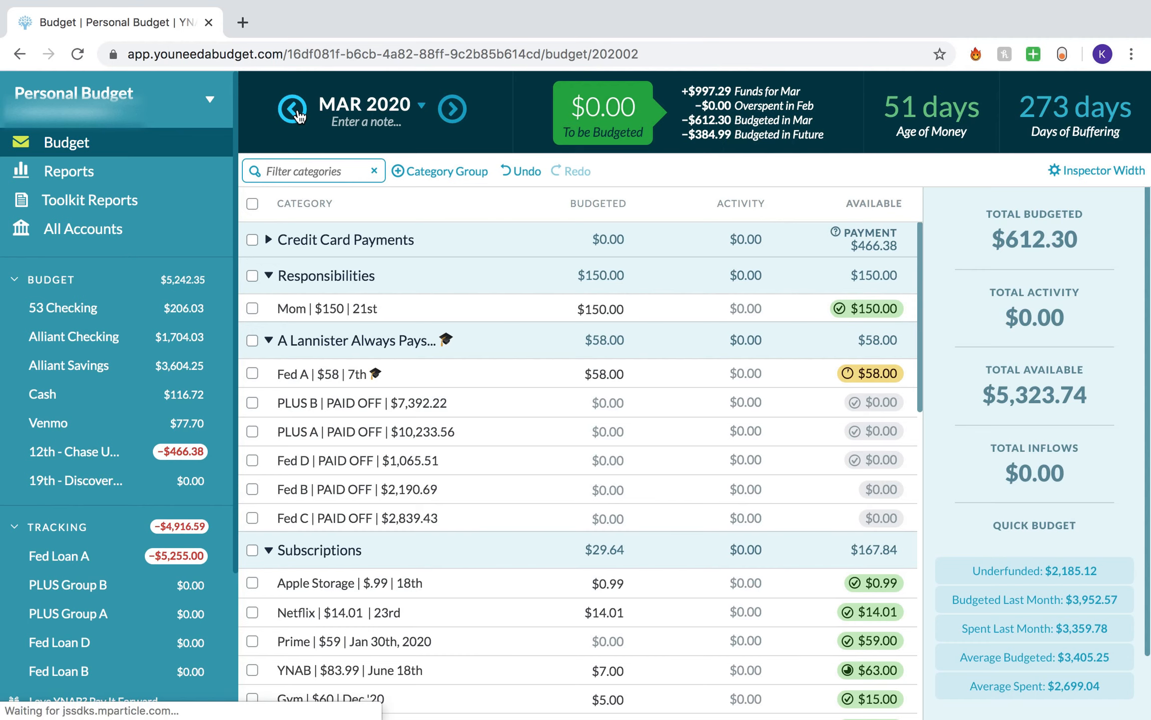
click(270, 341)
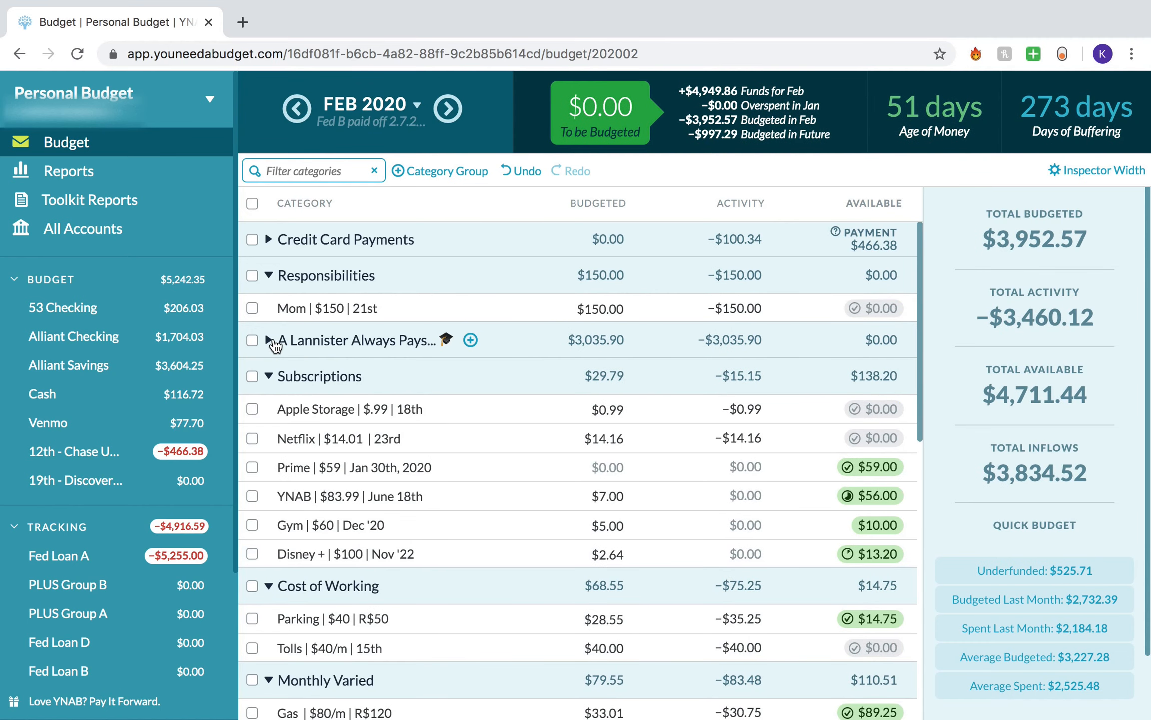
click(269, 341)
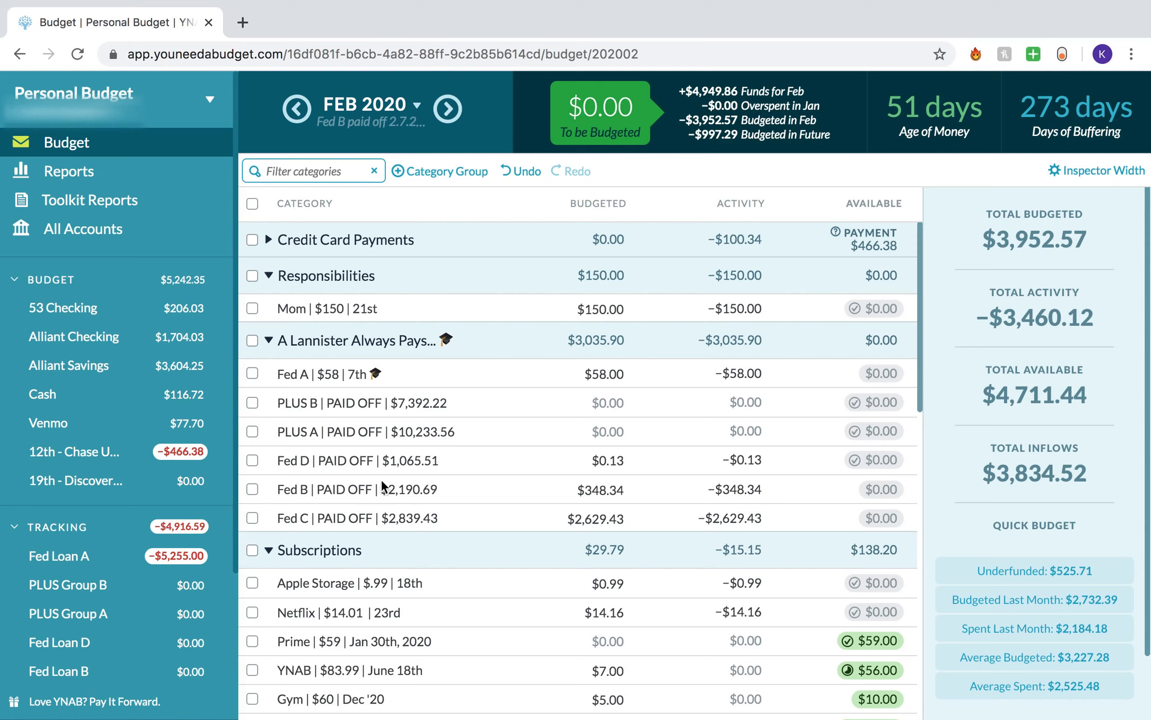
- Review the loan category totals in the toolkit's Income vs. Expense report and compare it with the built-in Spending Totals report
click(161, 209)
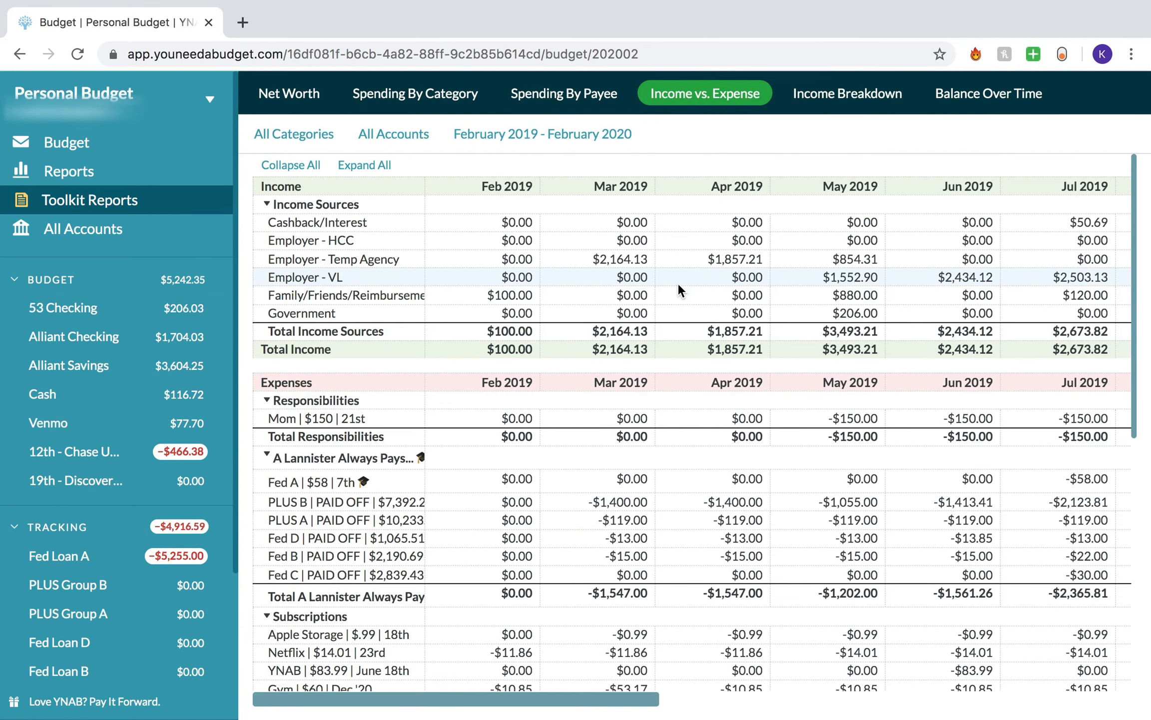
scroll(678, 287, right, 10)
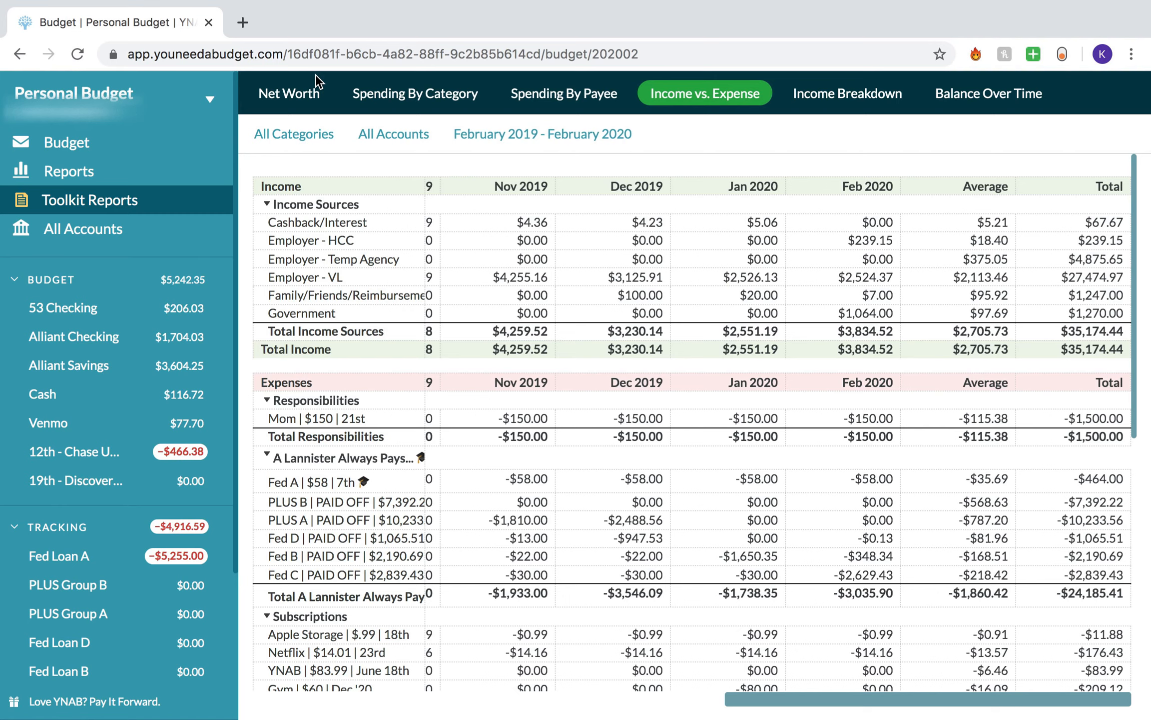
click(100, 166)
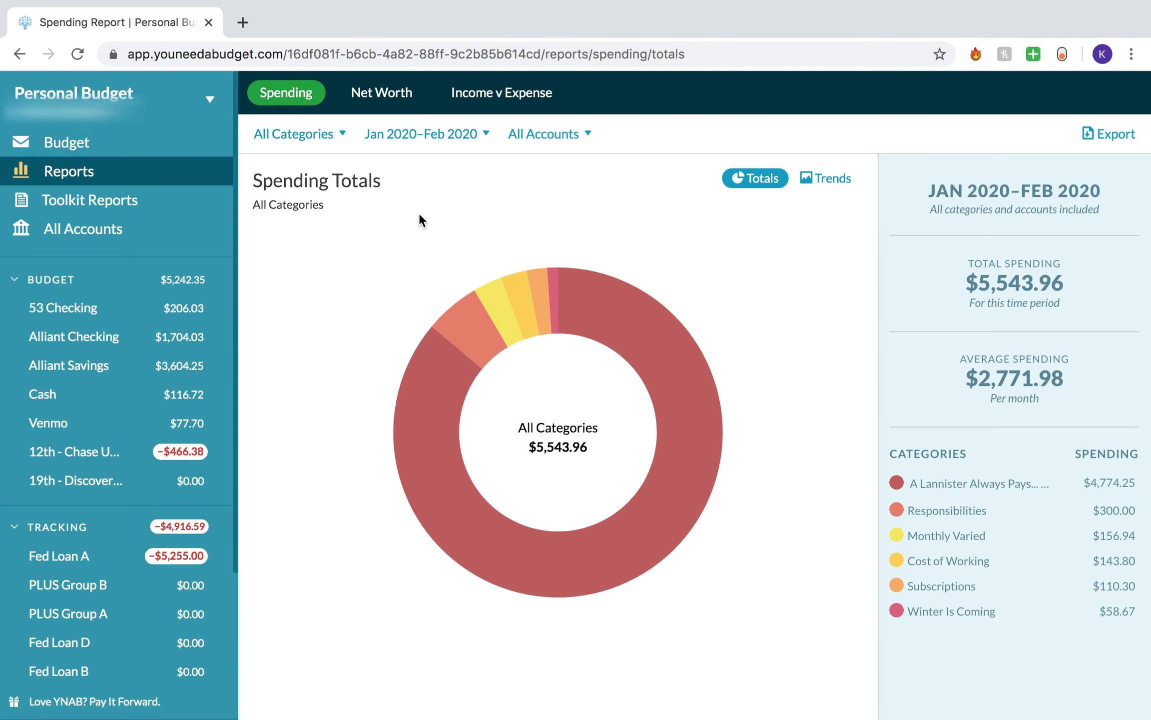
click(133, 200)
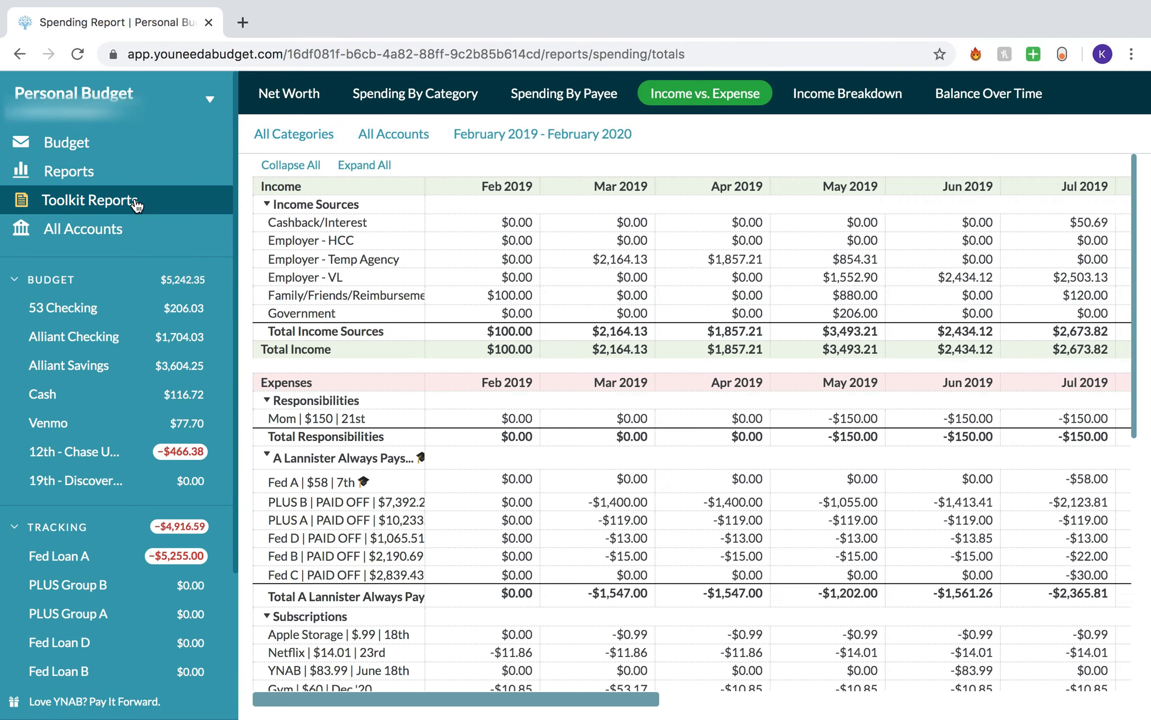
- Look over the Alliant Checking and Alliant Savings registers and return to the loan categories in the February 2020 budget
click(130, 144)
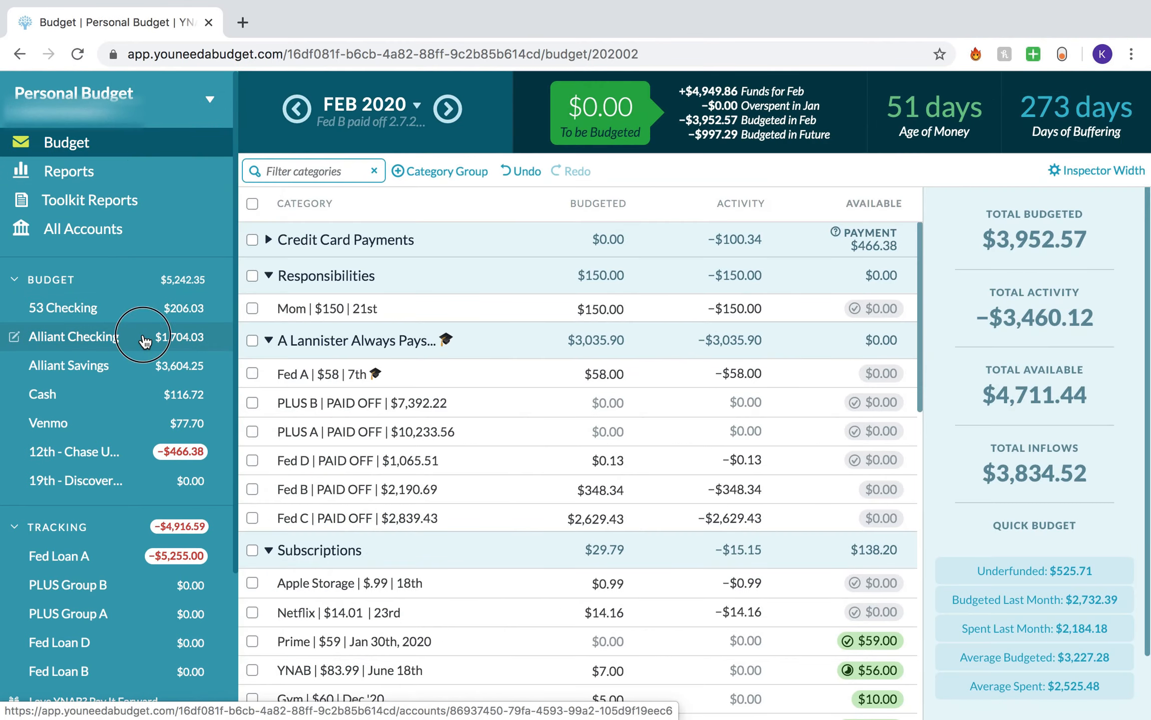
click(144, 340)
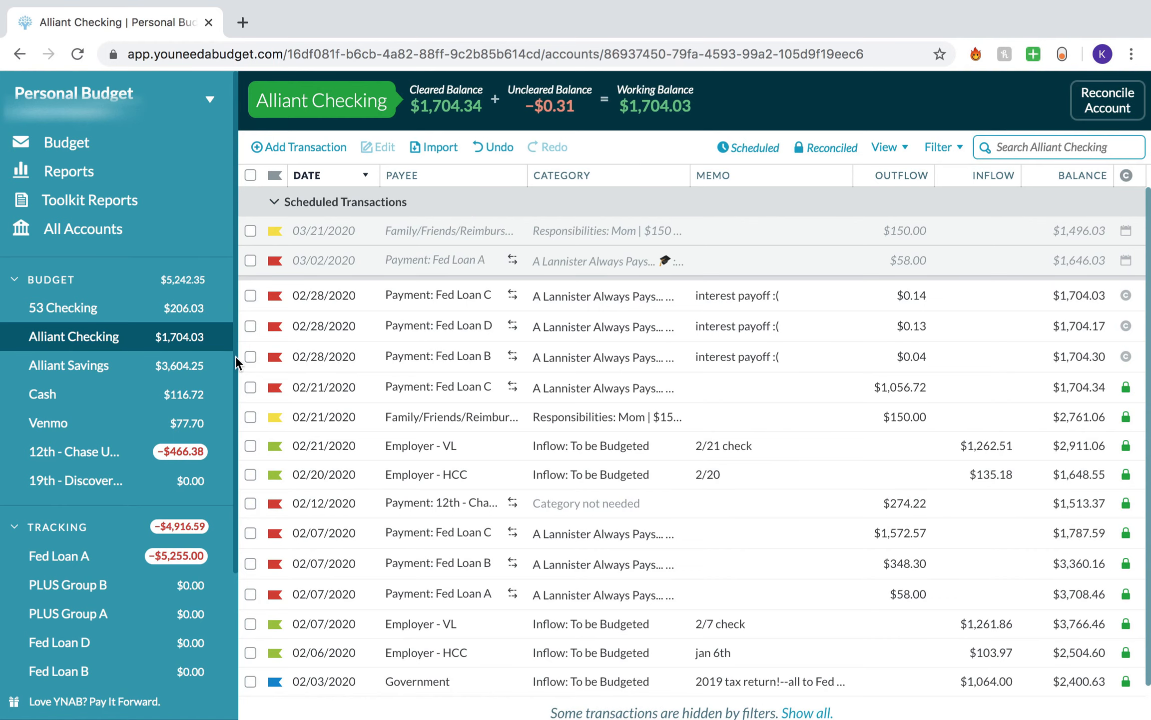
click(190, 378)
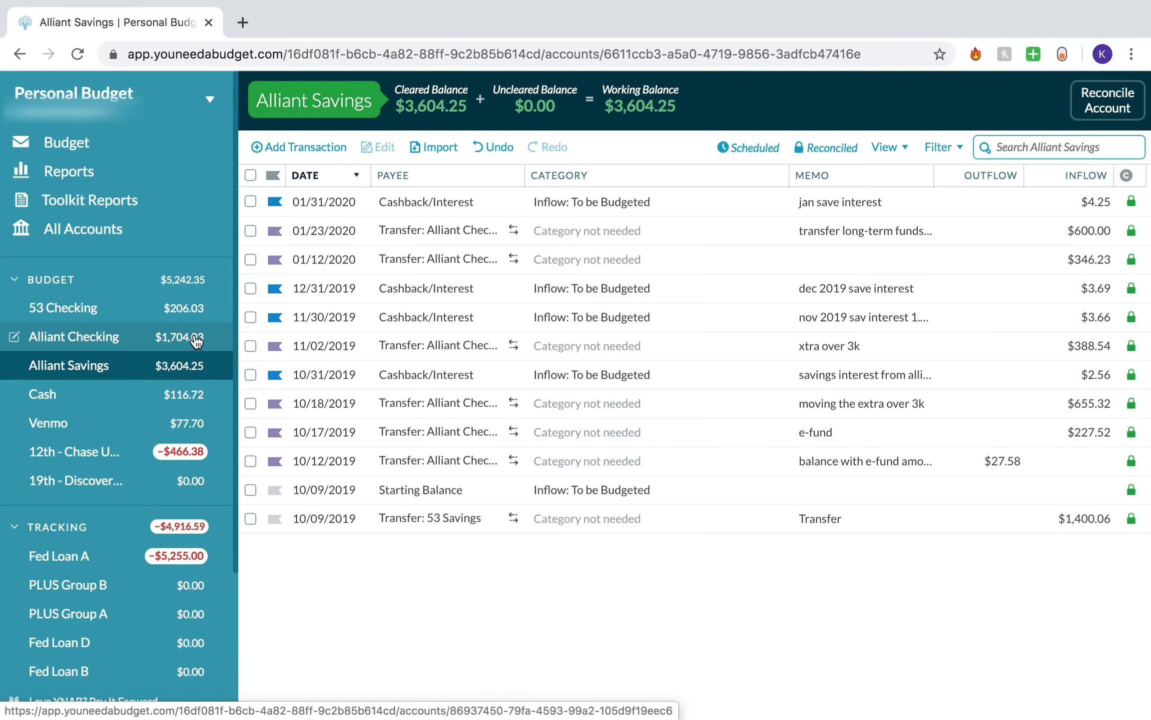
click(90, 144)
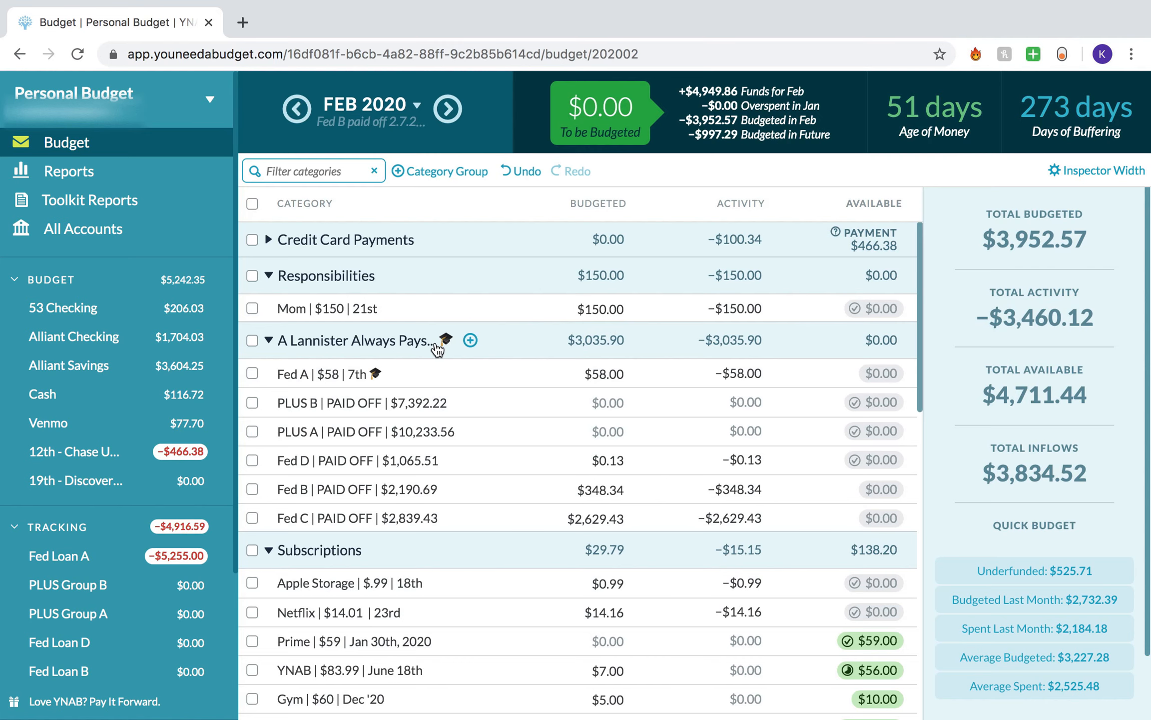
scroll(439, 349, down, 1)
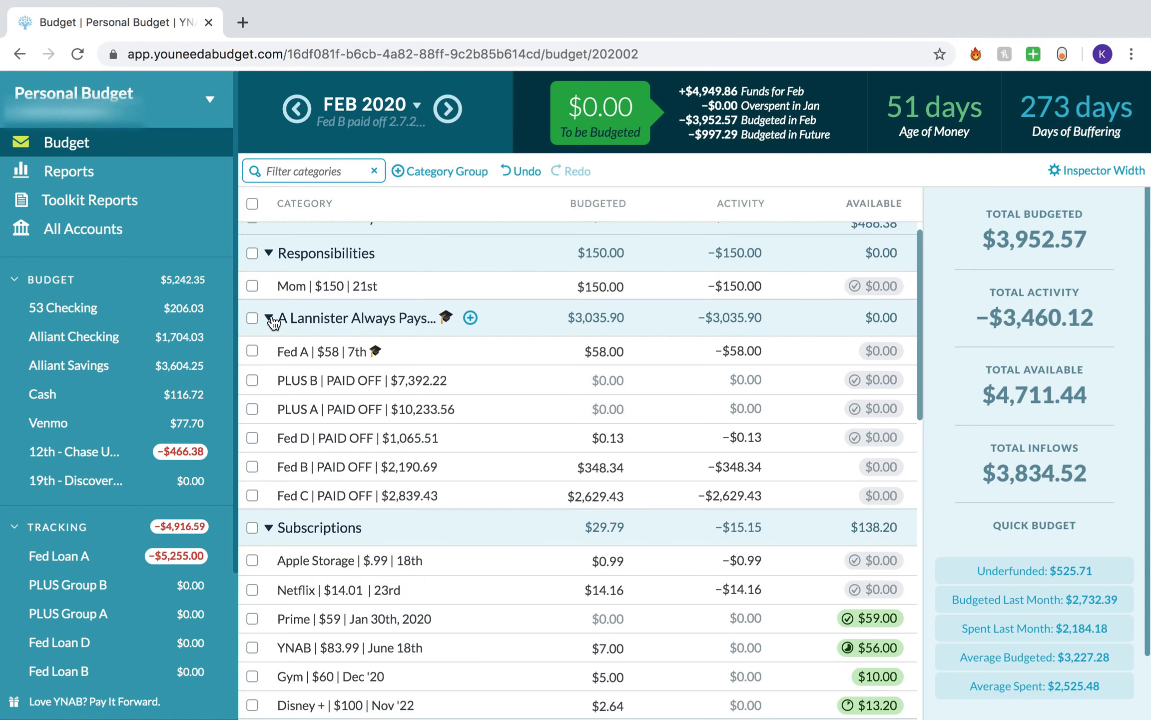
- Select the Parking category in the February 2020 budget to examine its budgeting details
scroll(273, 322, down, 5)
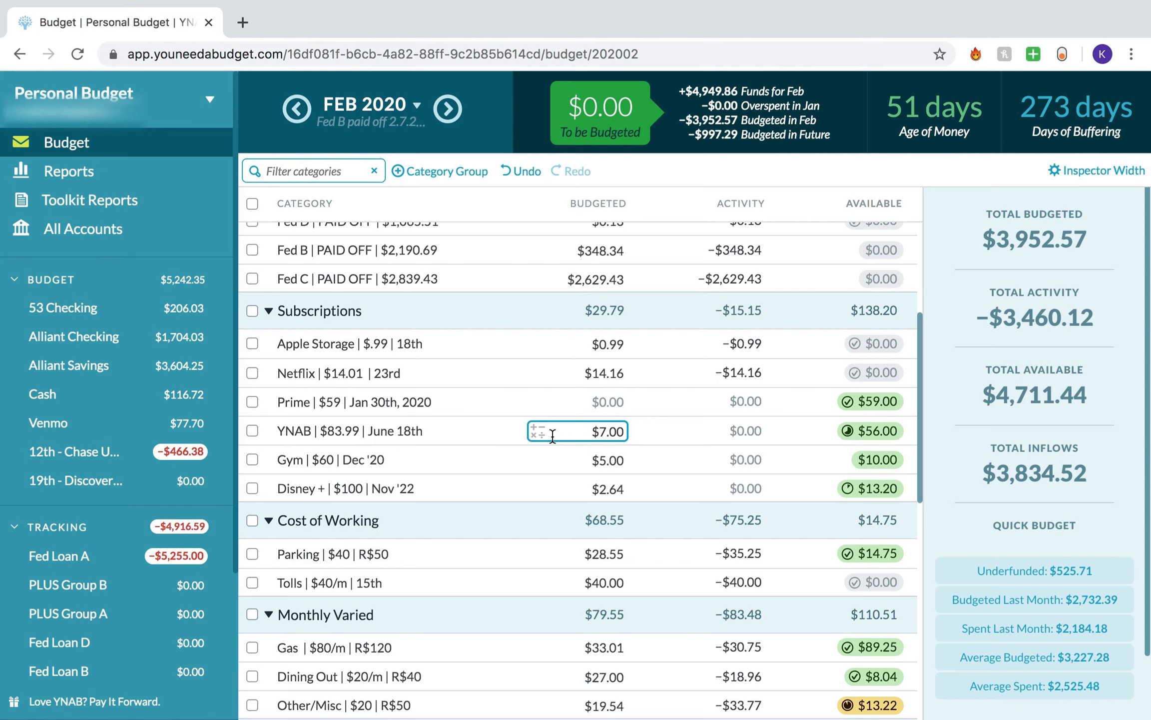
scroll(552, 435, down, 3)
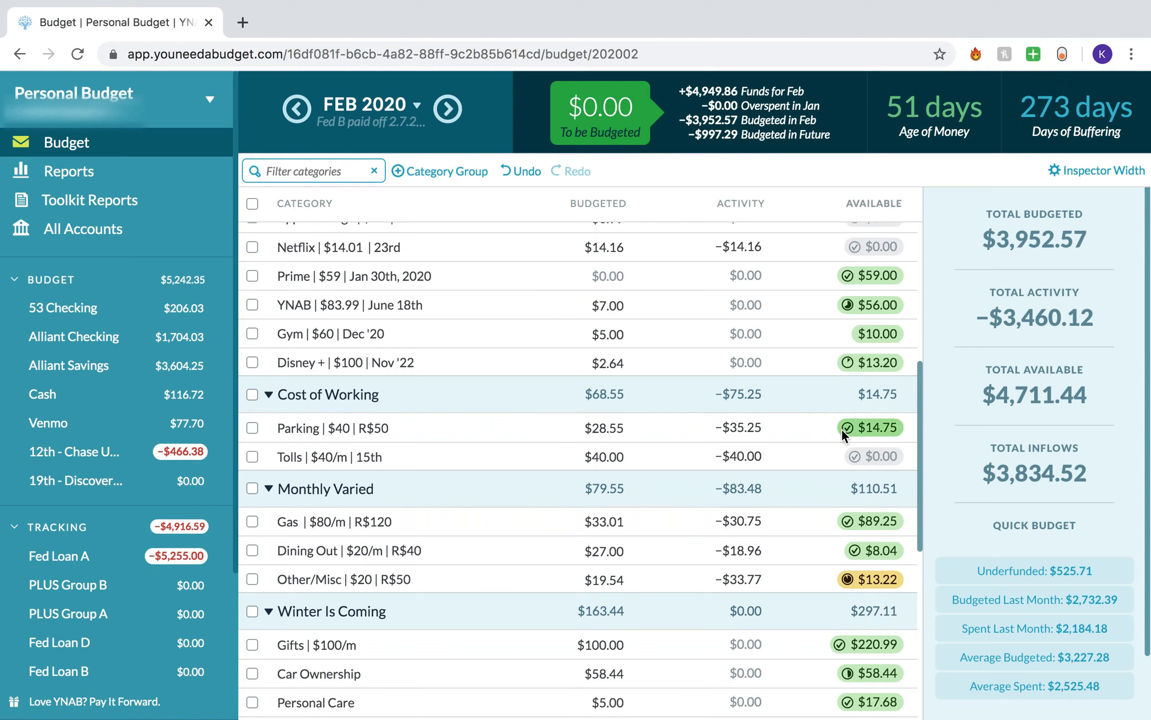
mouse_move(842, 429)
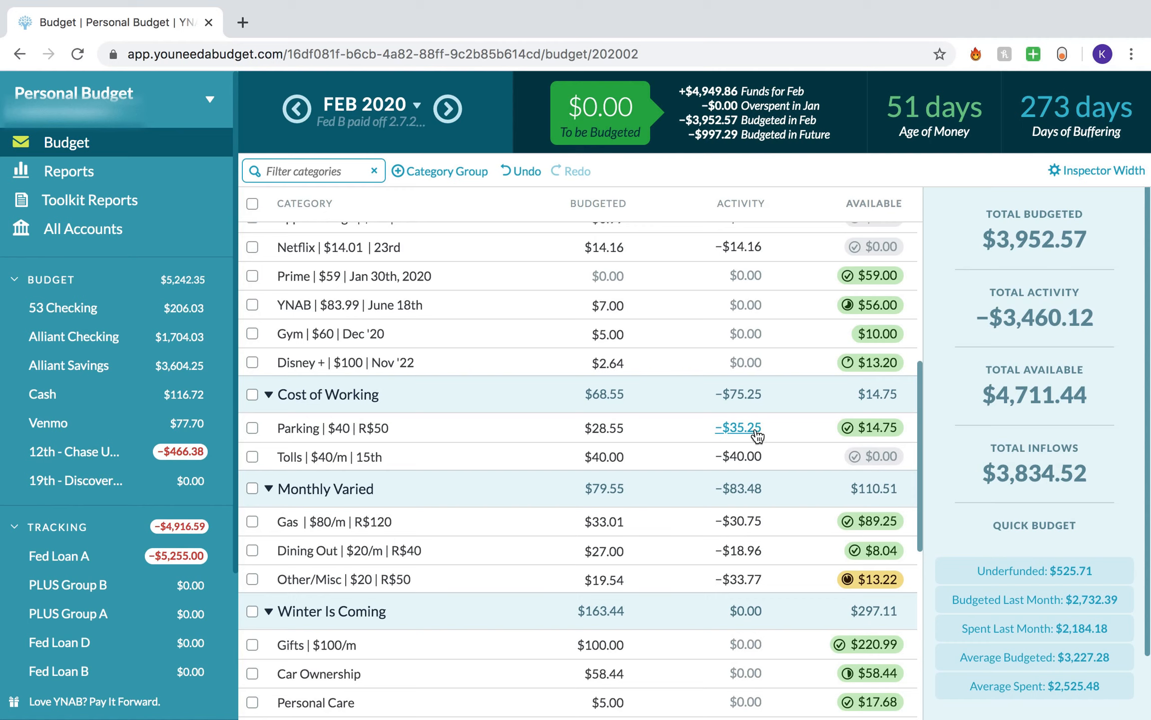
click(517, 433)
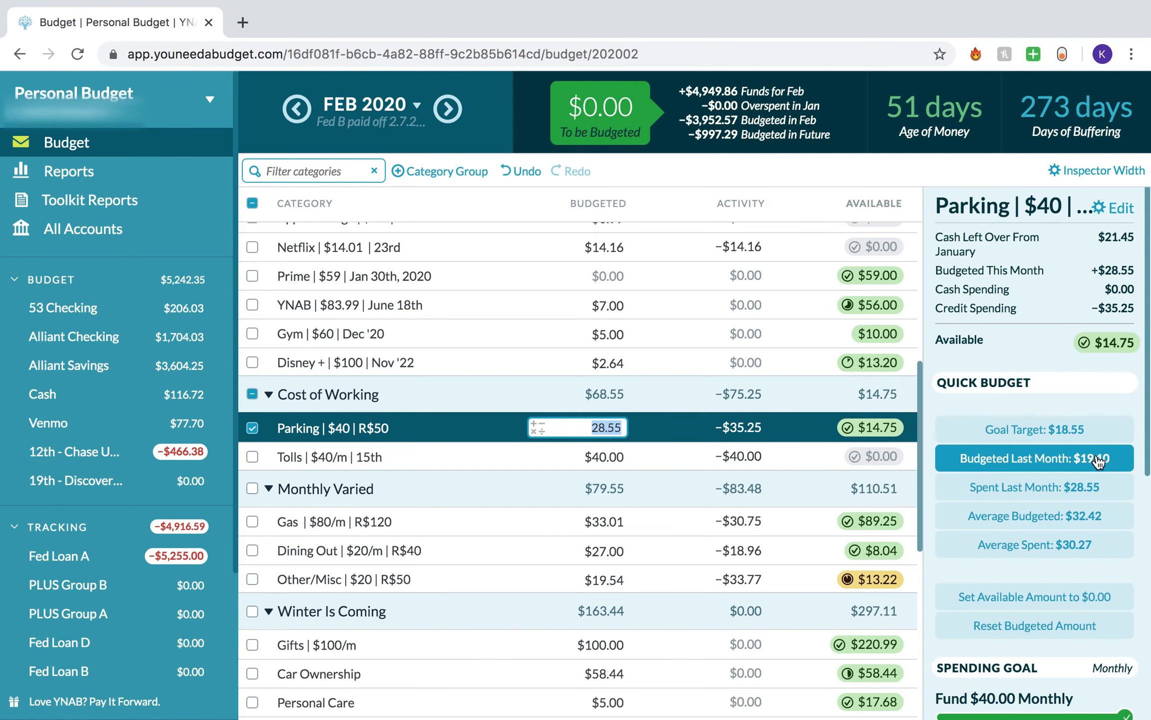
scroll(1089, 480, down, 1)
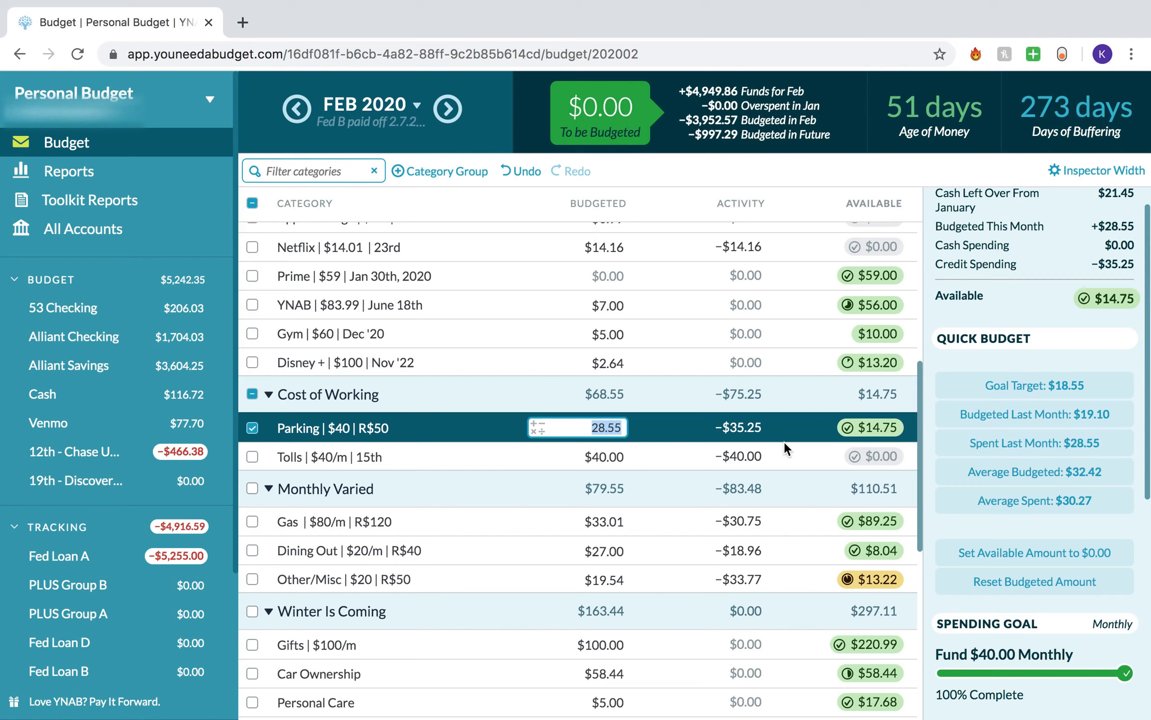
- Review the February transactions behind the Parking and Gas activity, closing each list and clearing the Parking selection
click(757, 430)
click(758, 433)
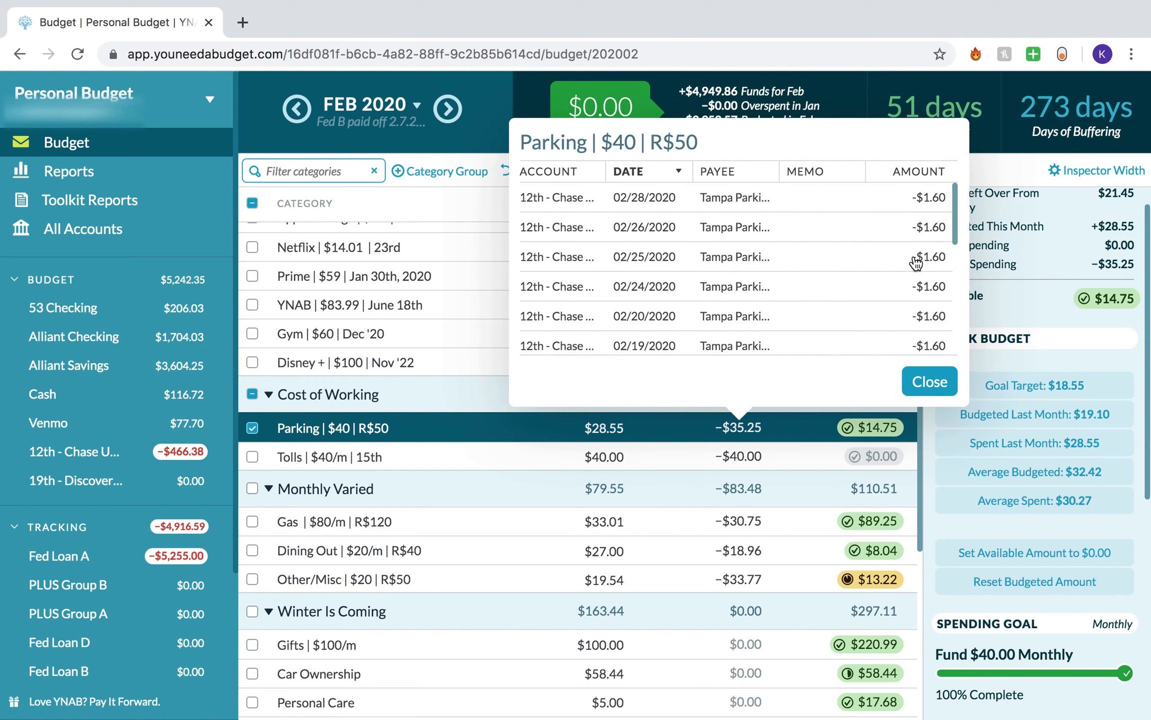
scroll(916, 263, down, 4)
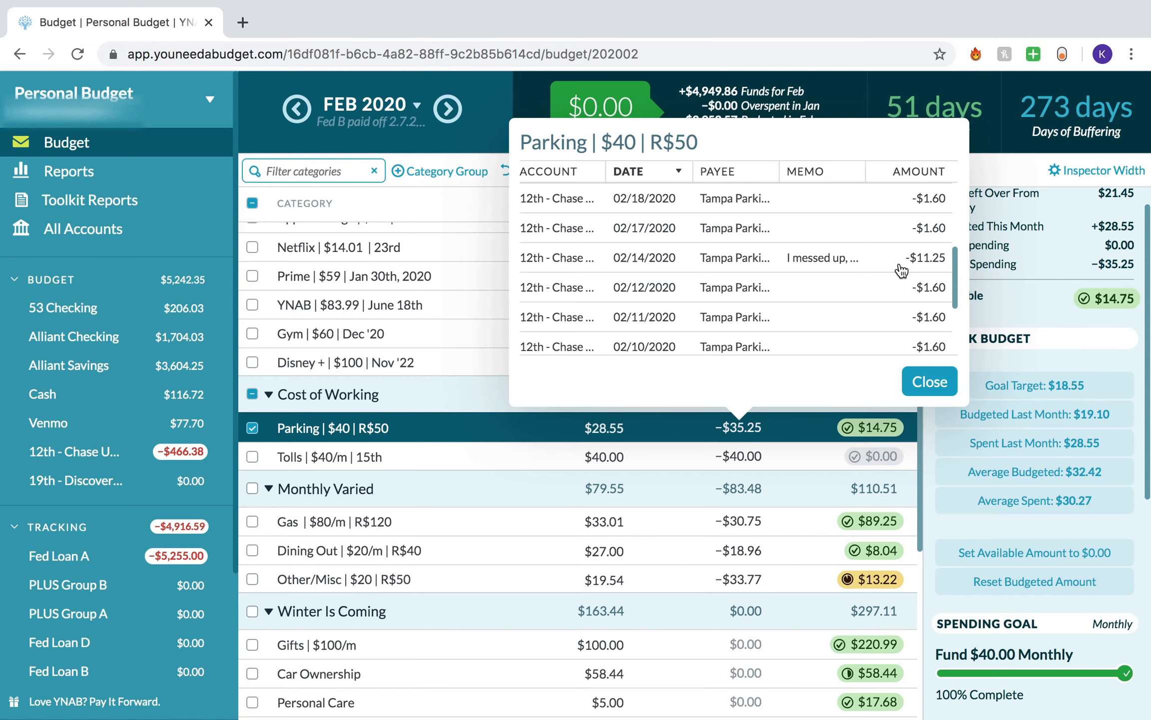
scroll(901, 270, up, 3)
click(940, 385)
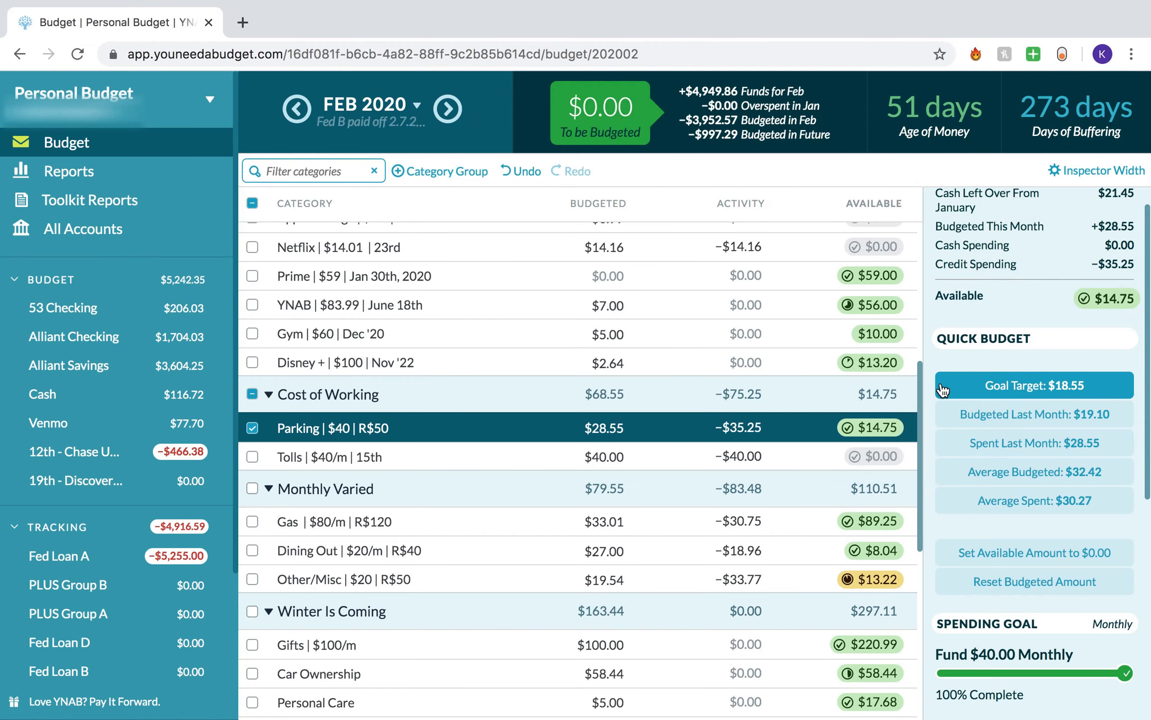
click(253, 427)
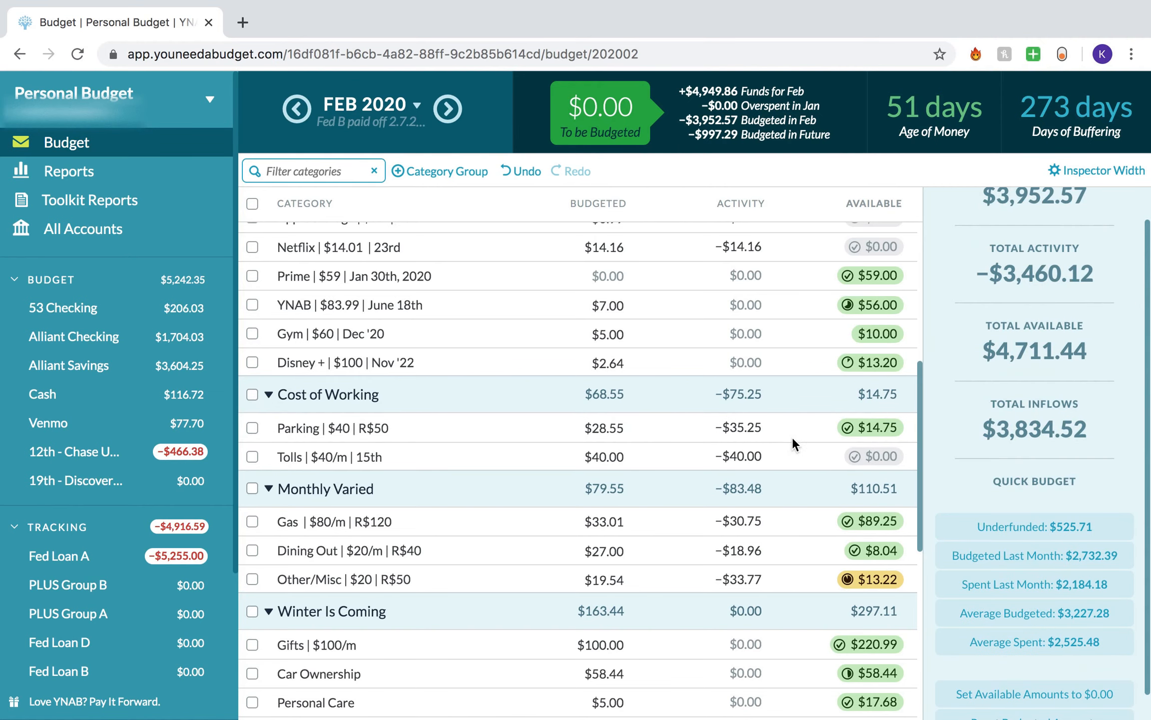
click(758, 528)
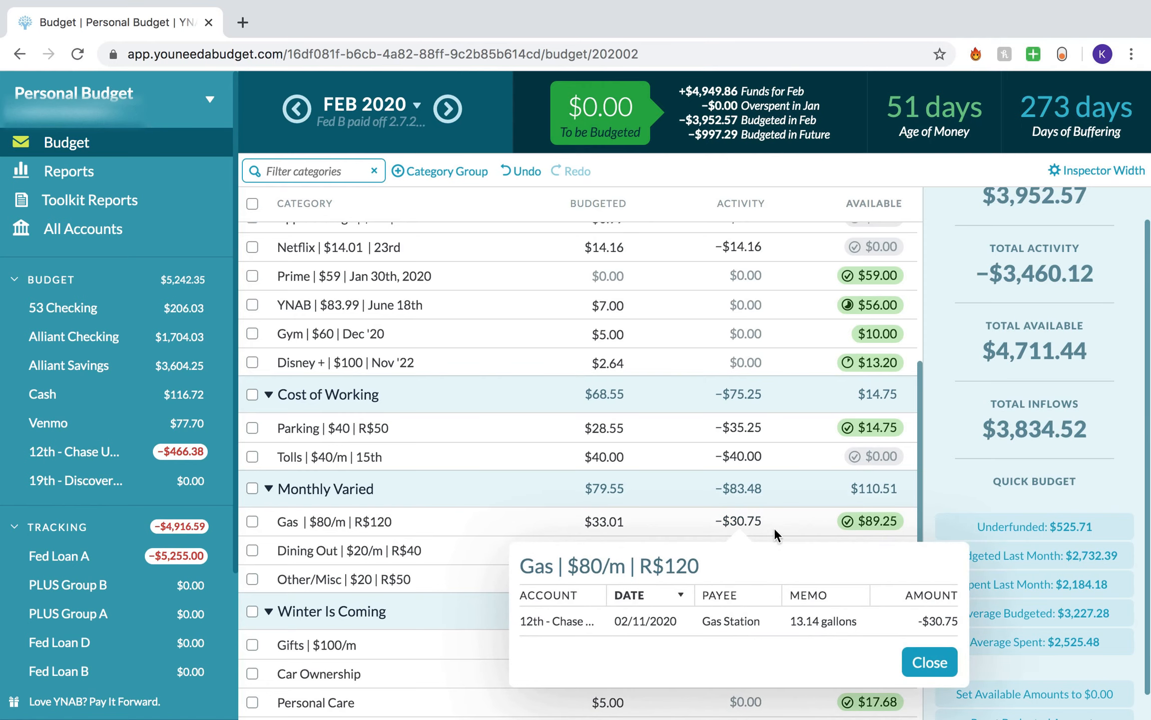
click(931, 662)
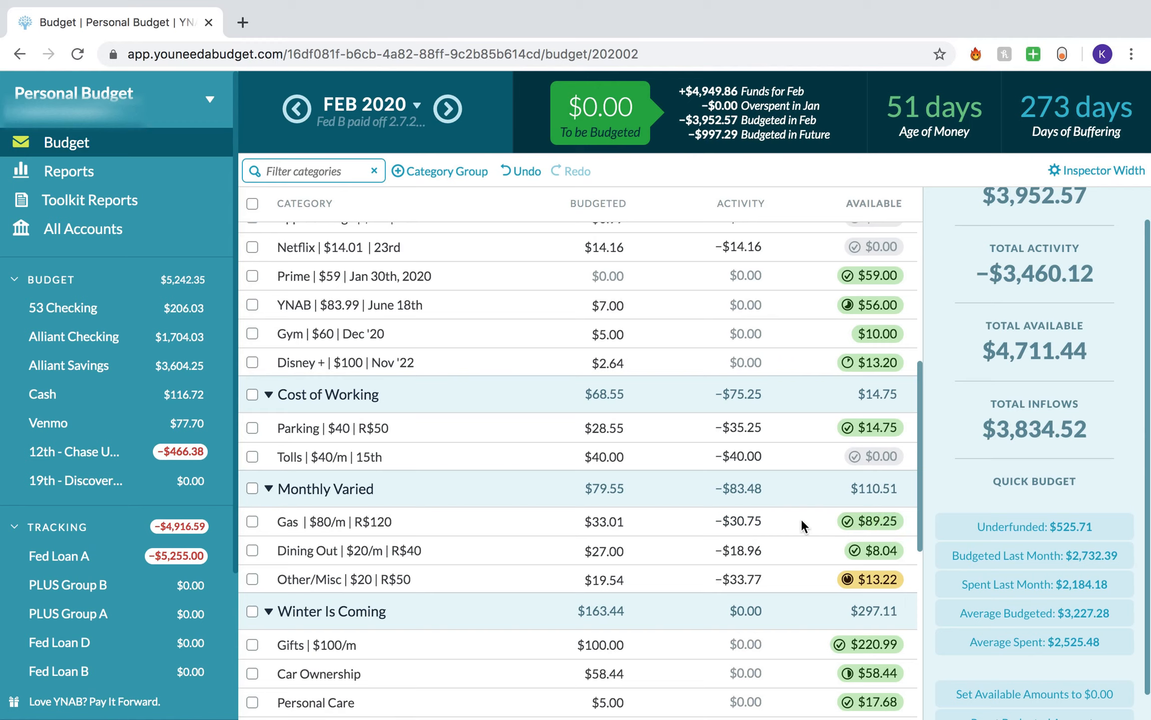
- In the March 2020 budget, move $49.25 from the Gas category to Car Ownership
click(454, 118)
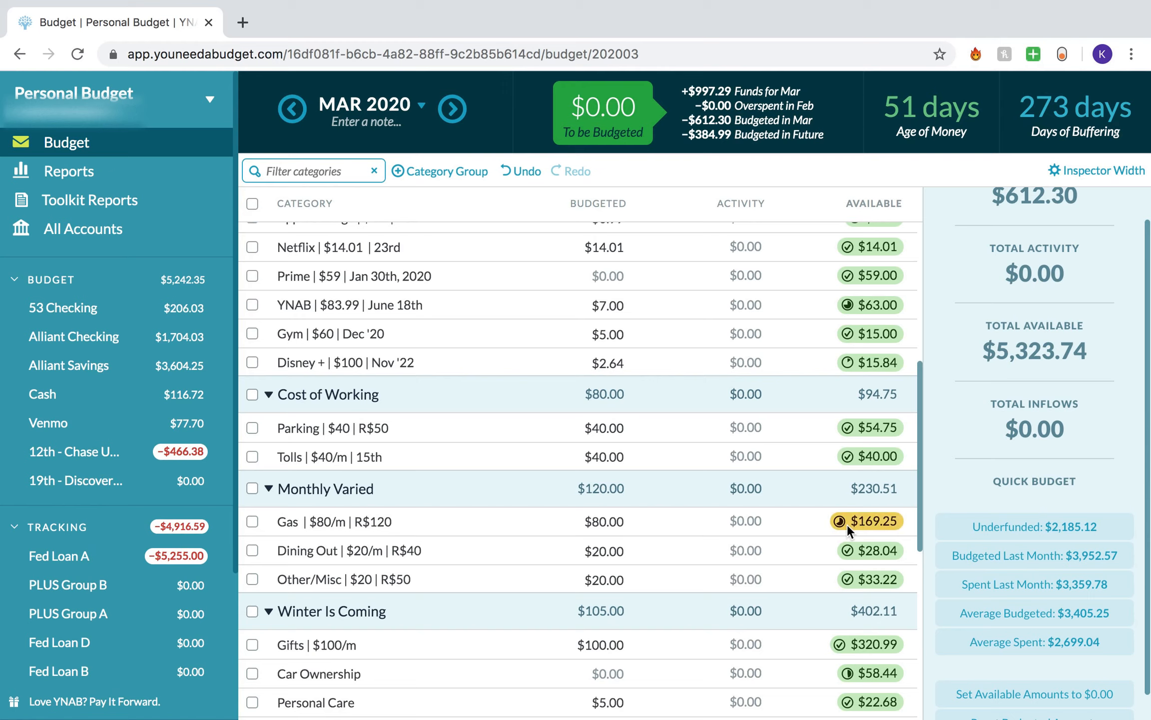
click(849, 522)
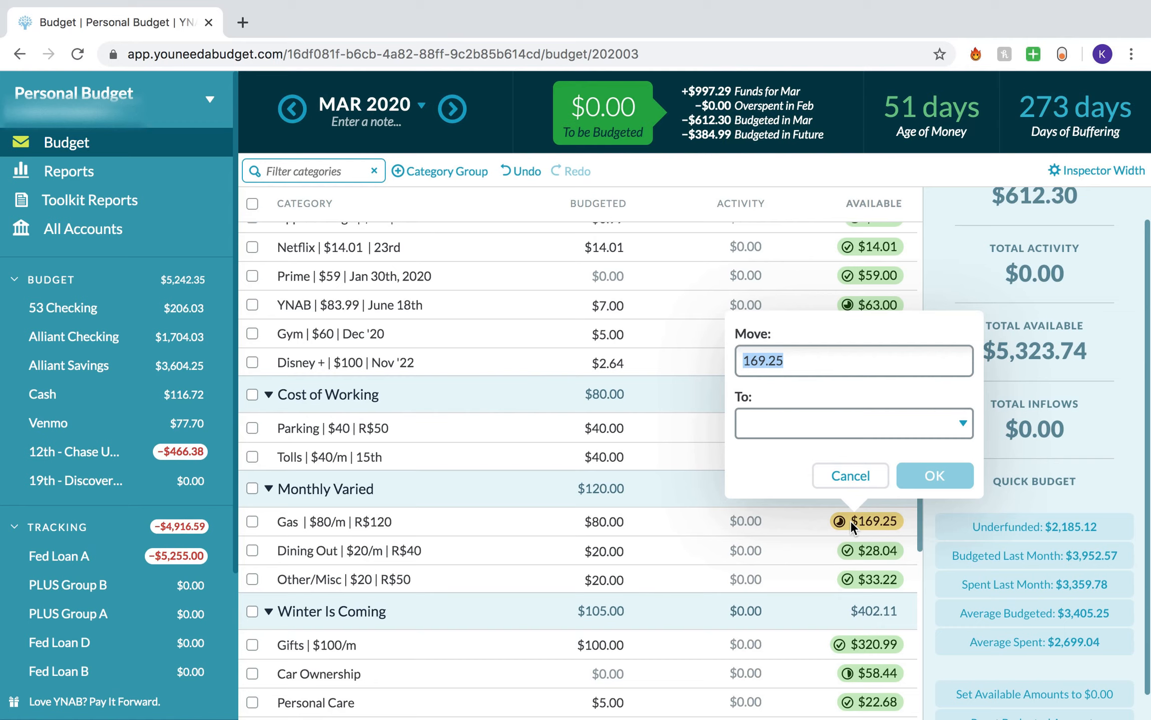
text(49.25)
click(869, 425)
text(car)
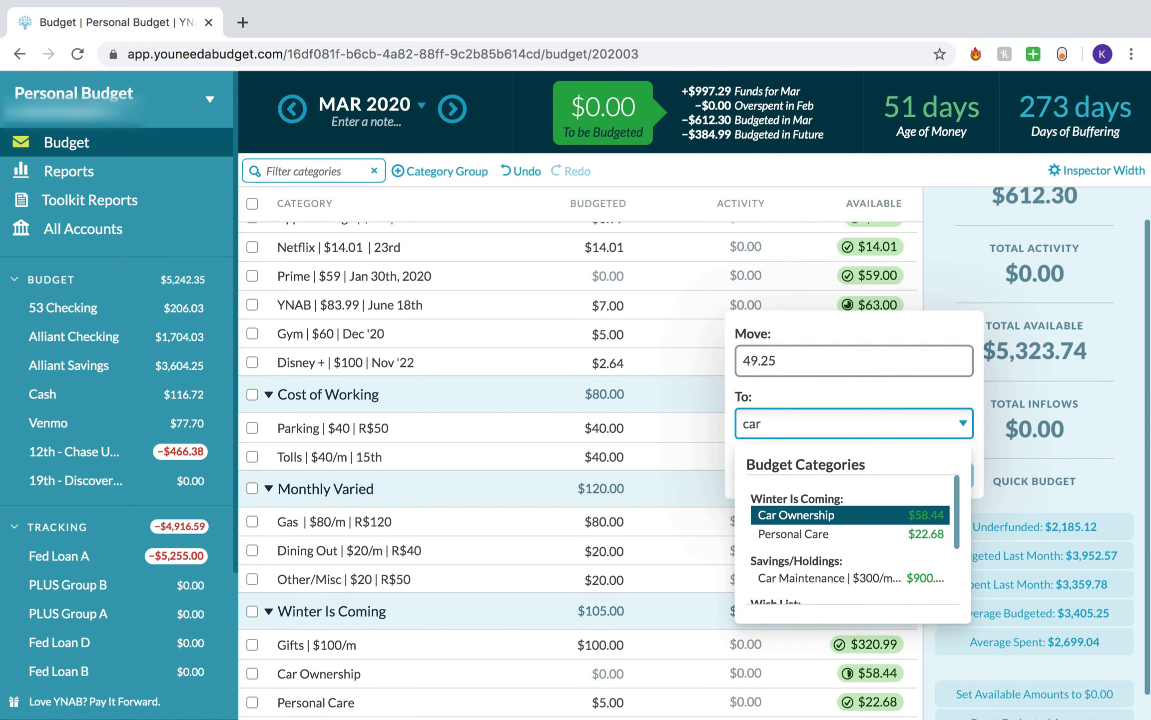
key(Return)
click(932, 475)
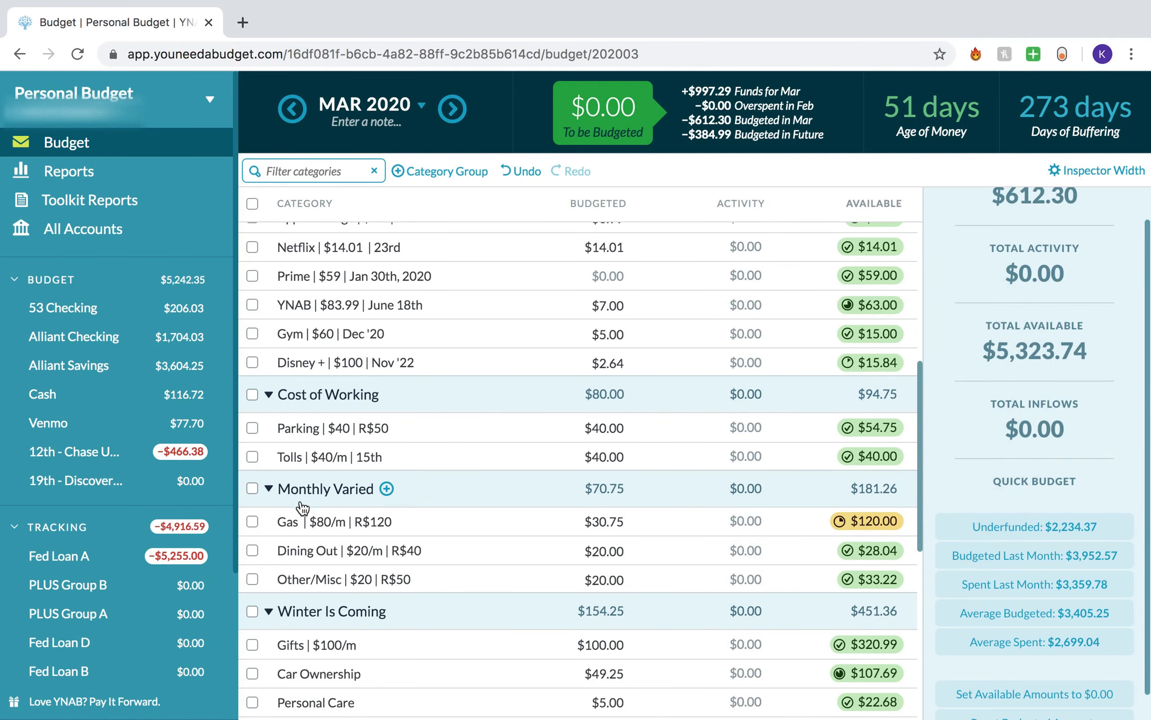
- Examine the Car Ownership category's saving goal and notes for March 2020, and clear the selection
scroll(285, 502, down, 2)
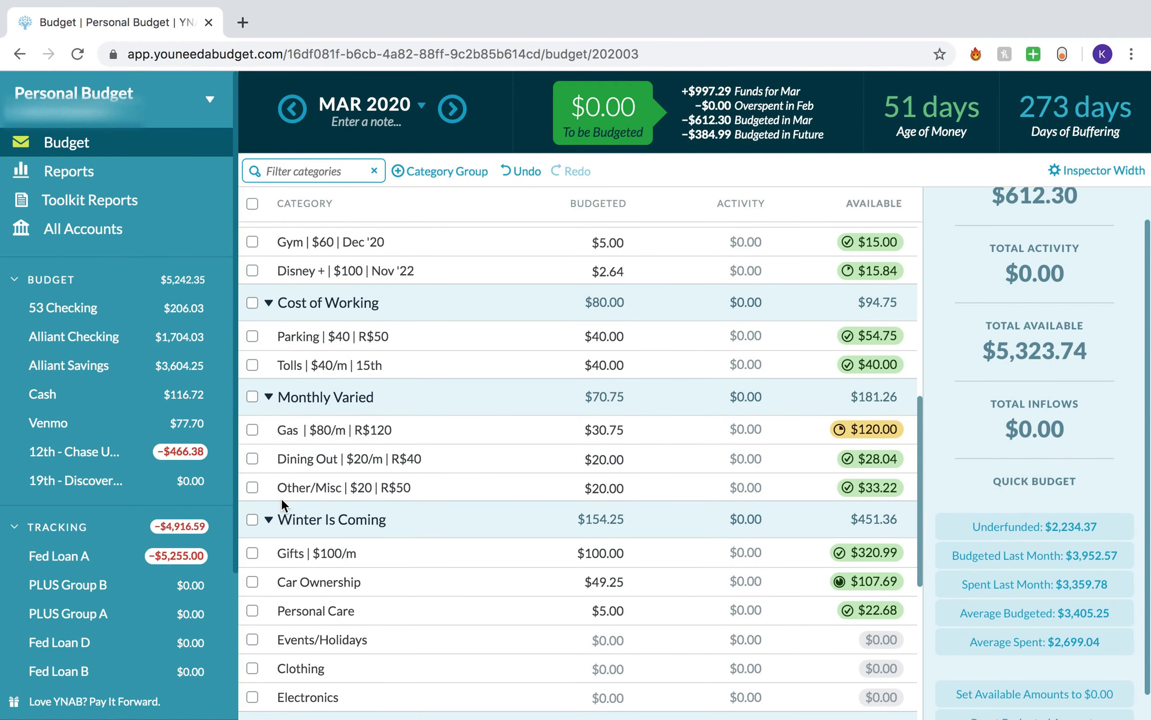
scroll(281, 497, down, 1)
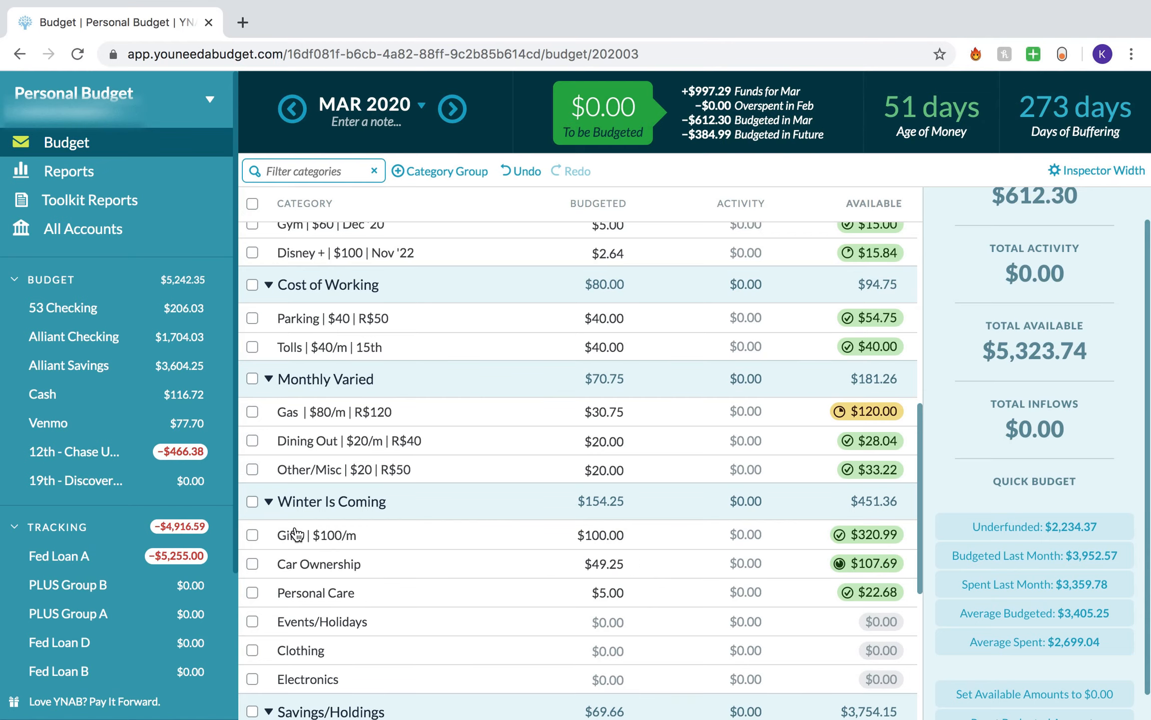
scroll(296, 530, up, 1)
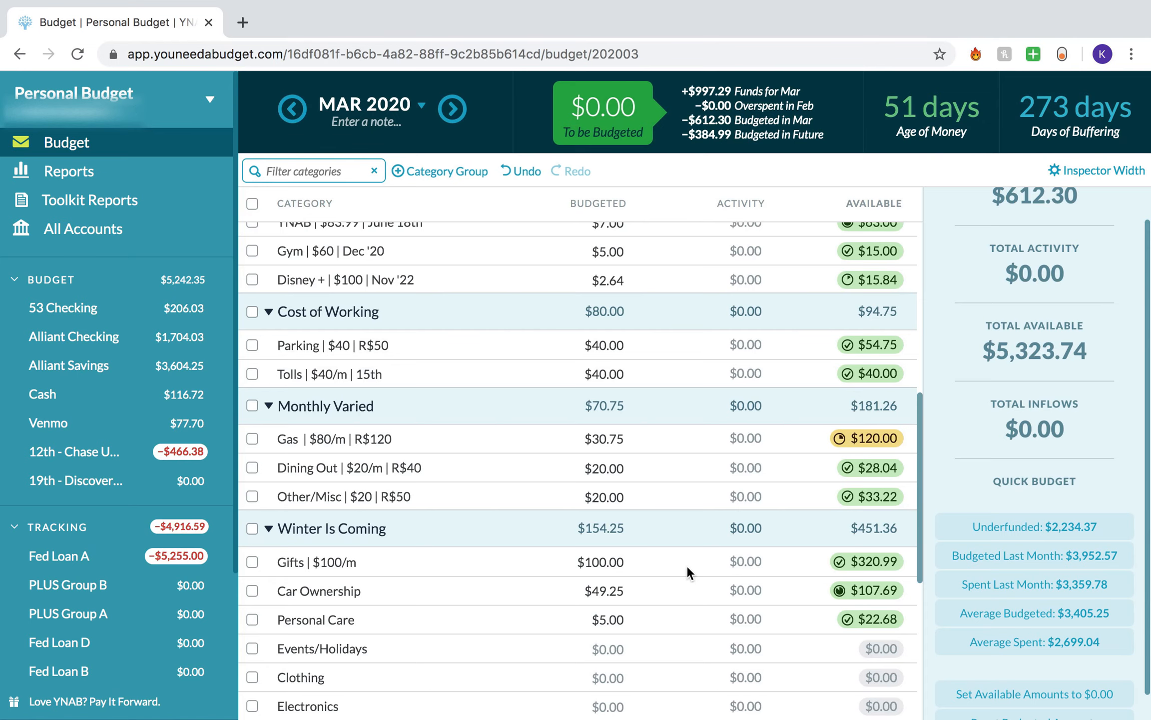
click(684, 594)
scroll(1131, 519, down, 5)
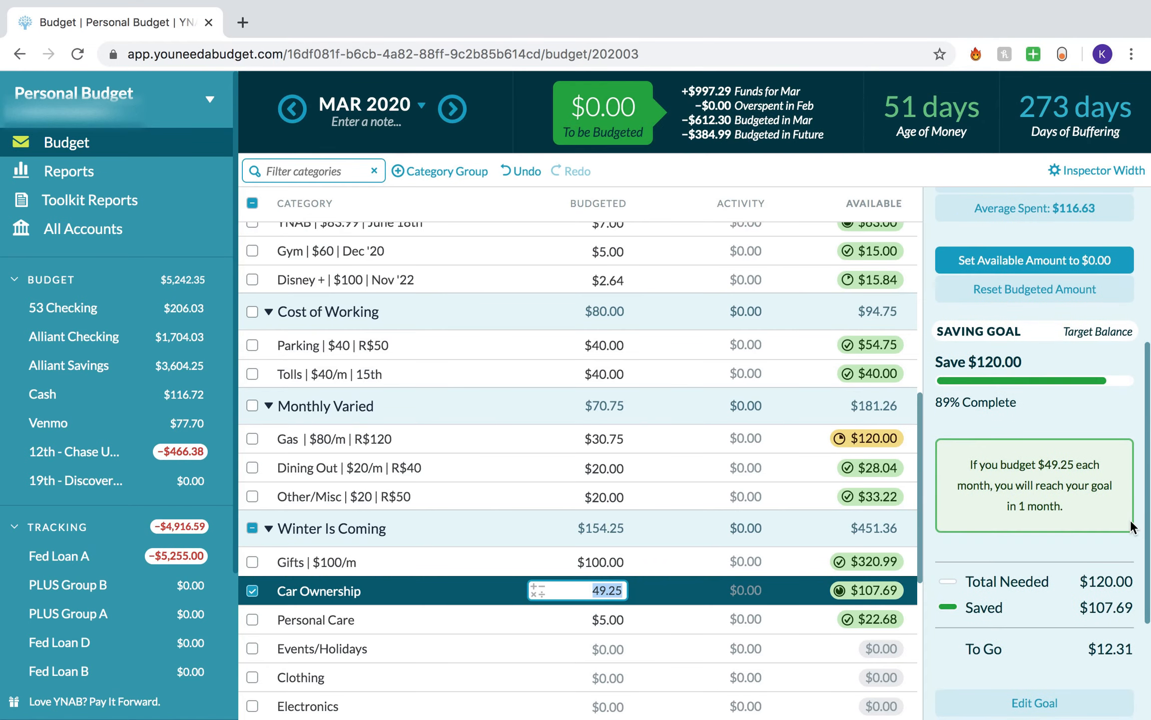
scroll(1064, 565, down, 4)
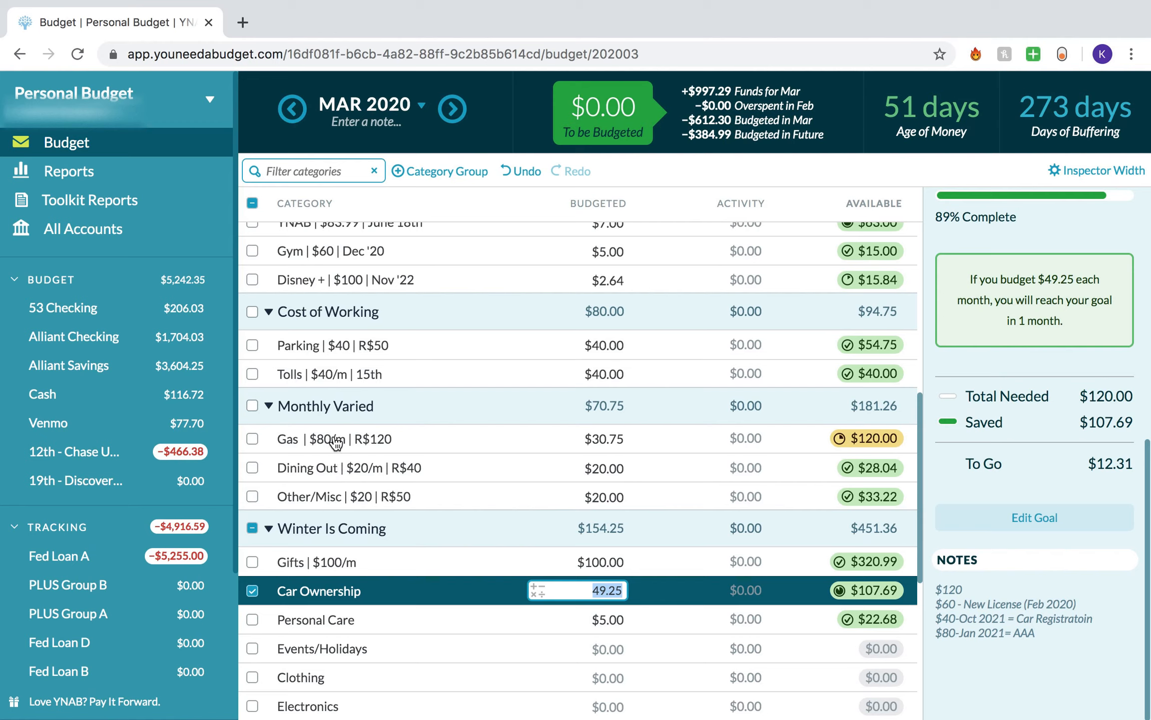
mouse_move(336, 443)
click(250, 527)
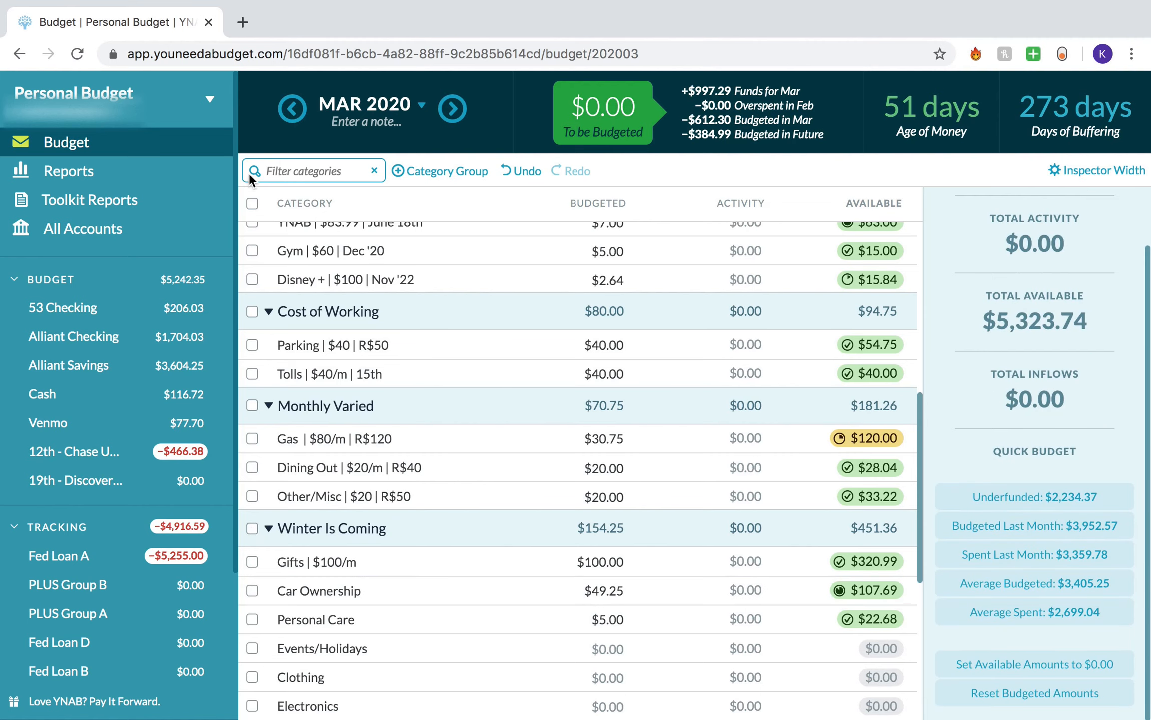
- Return to the February 2020 budget and review the transactions behind the Dining Out activity
click(292, 109)
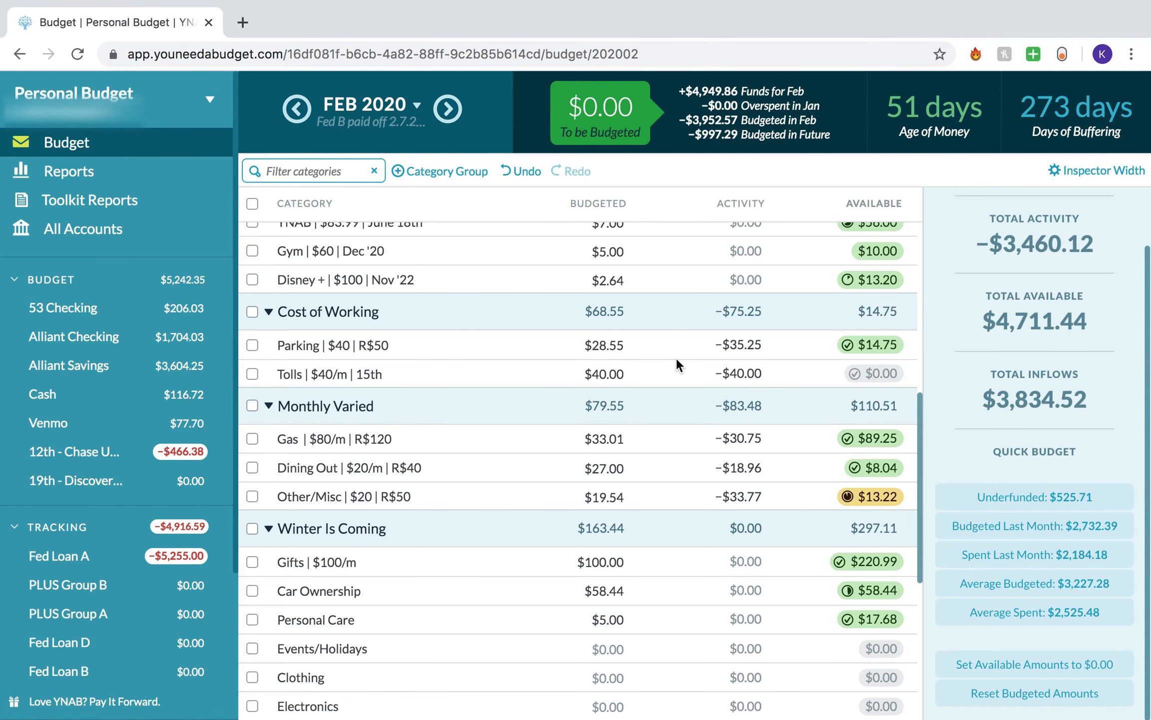
scroll(673, 369, down, 1)
click(613, 424)
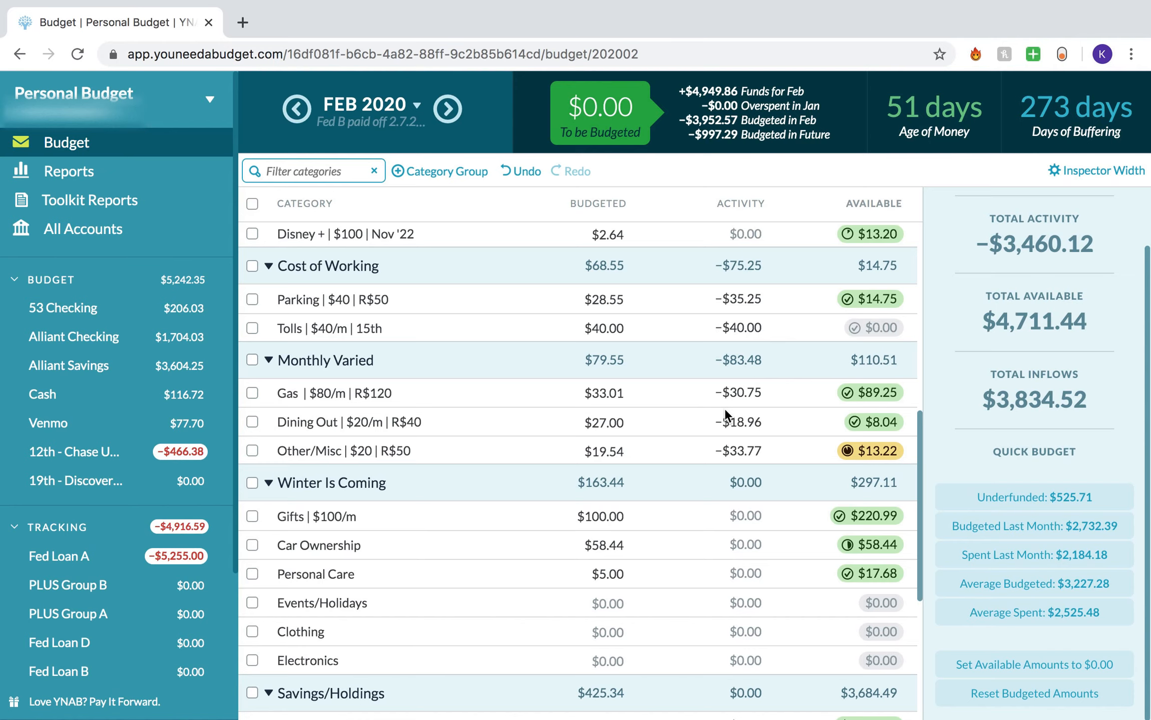
click(735, 421)
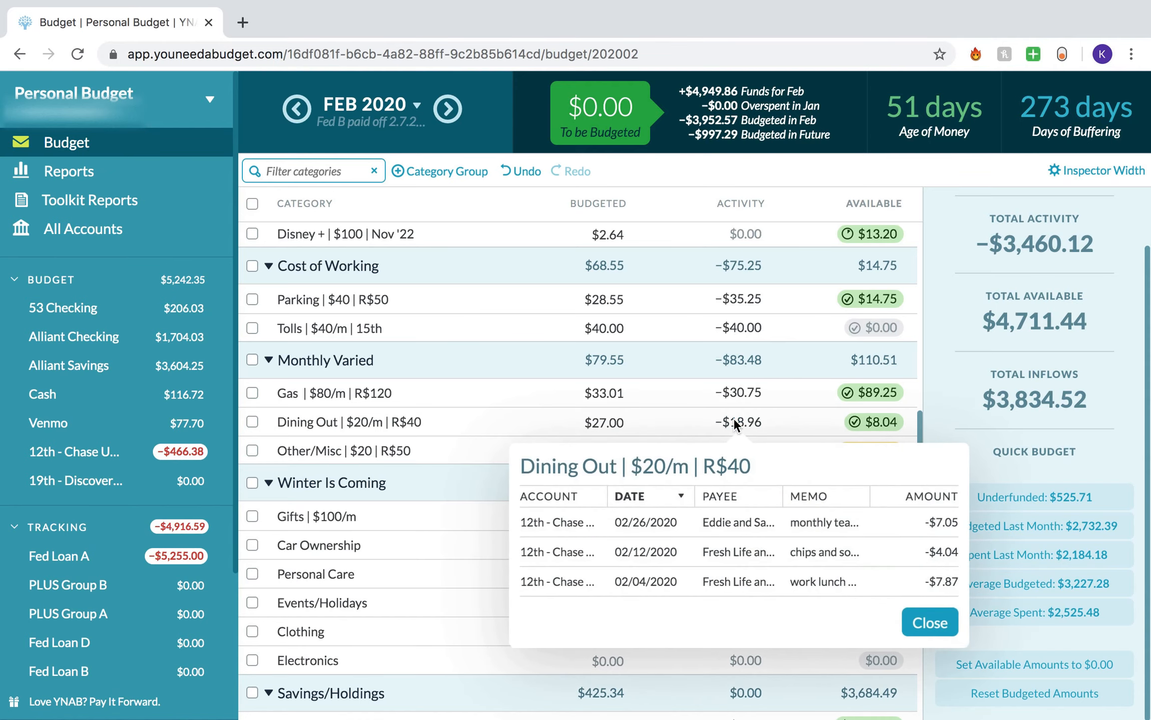
click(907, 624)
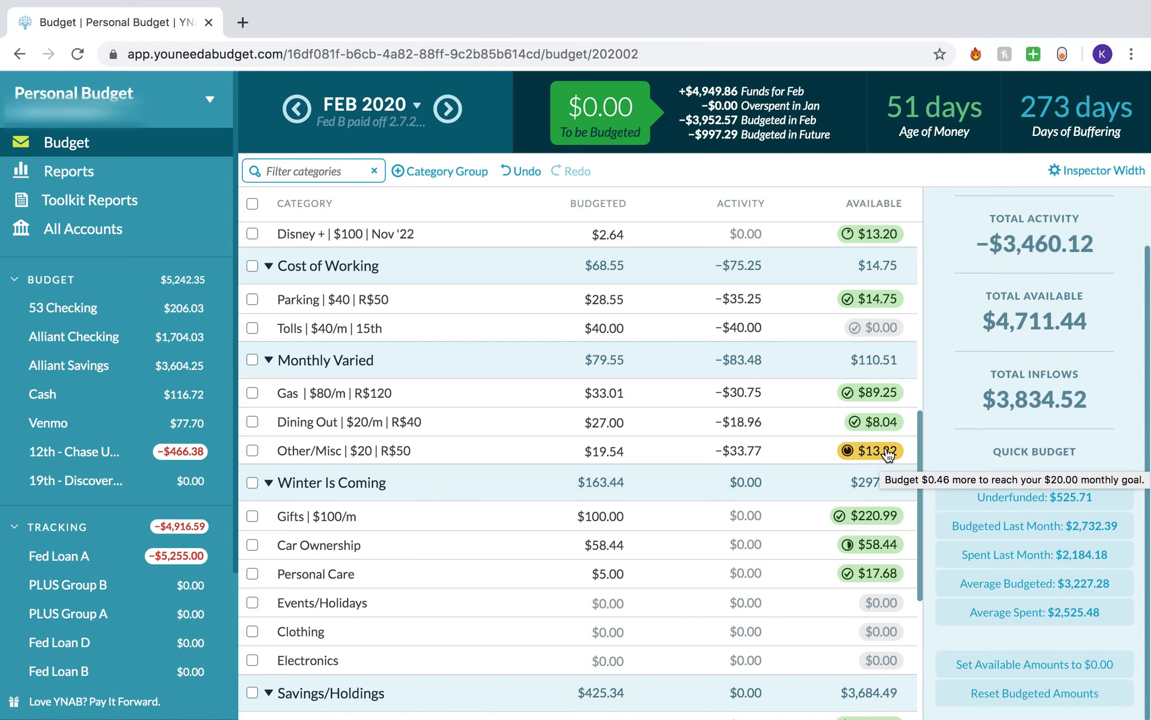
- Look over the Monthly Varied and Winter Is Coming categories for February 2020, switching to the previous month and back
mouse_move(897, 428)
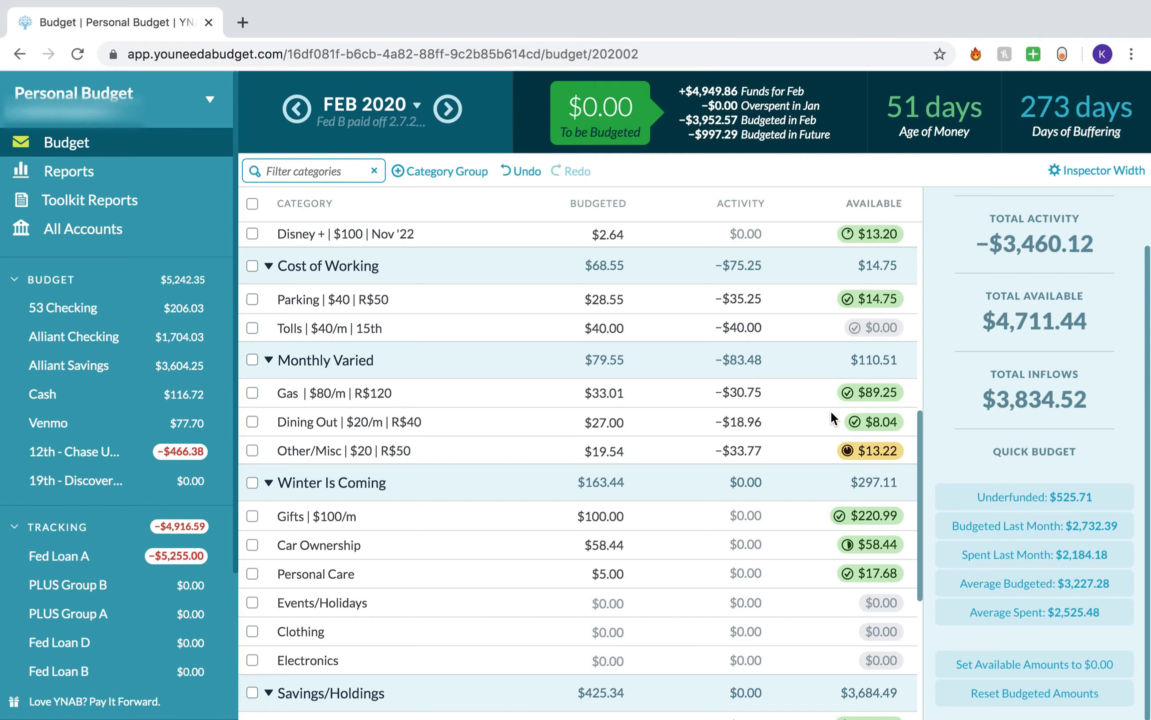
scroll(769, 460, down, 3)
click(619, 392)
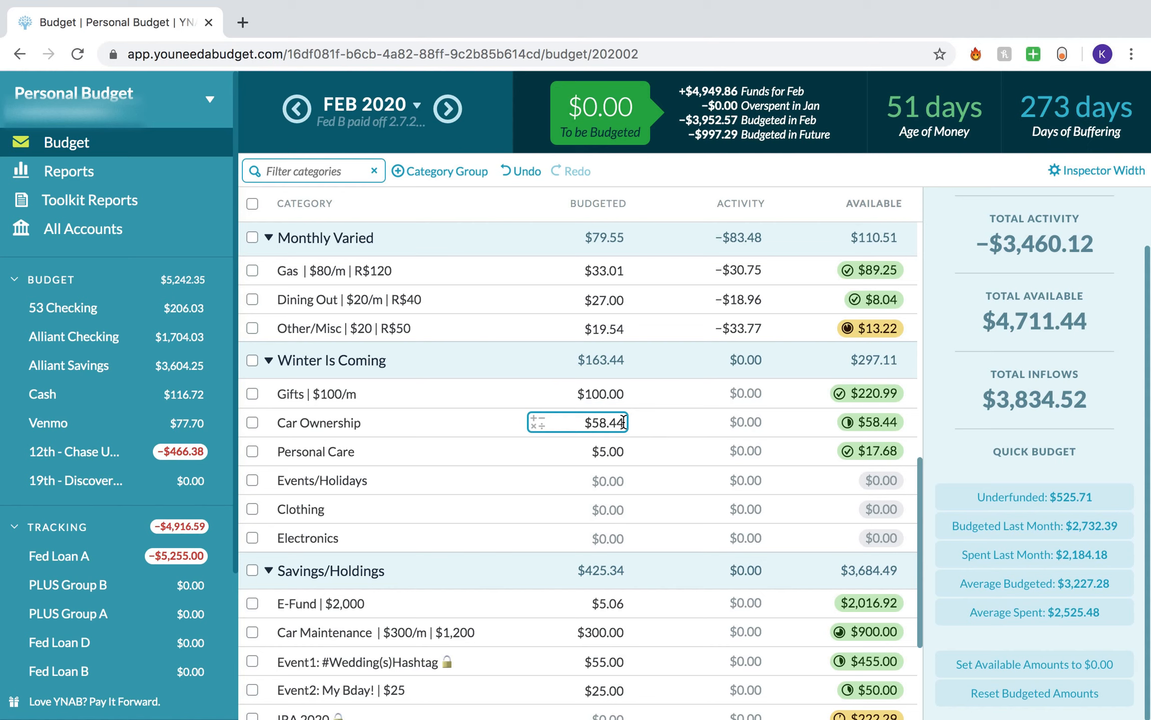
scroll(623, 421, up, 2)
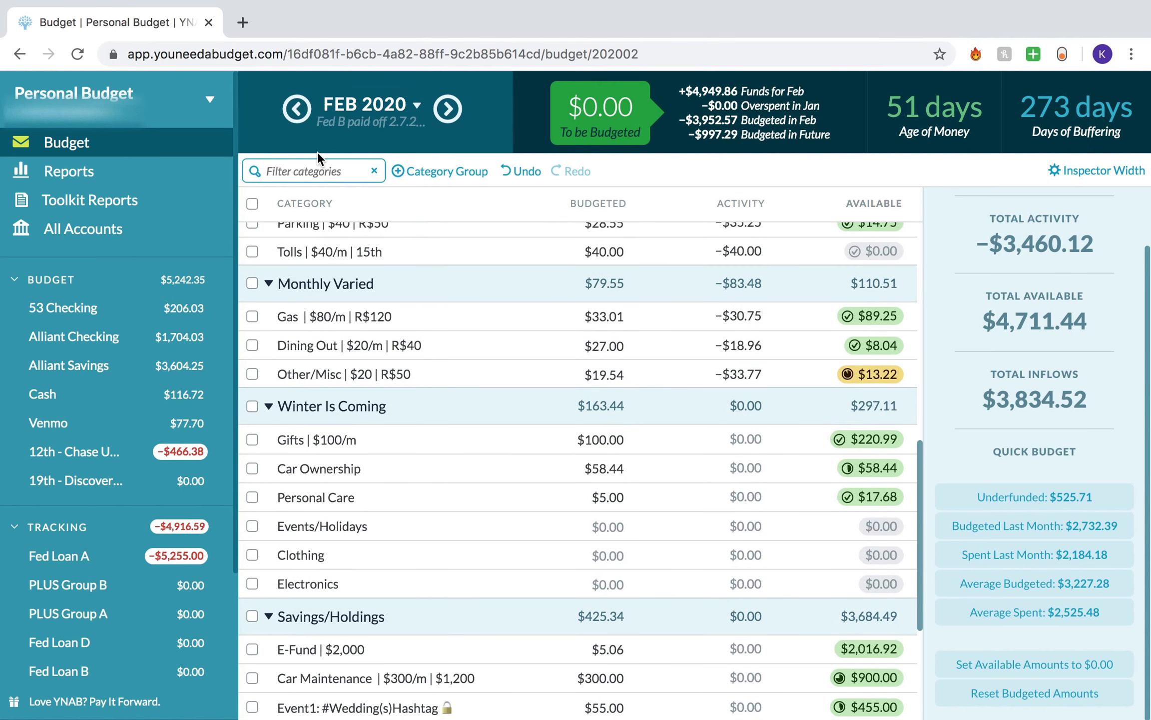
click(295, 114)
click(447, 111)
- Look over the February 2020 Savings/Holdings categories and select Taxes - HCC (15%) to examine its details
scroll(650, 497, down, 3)
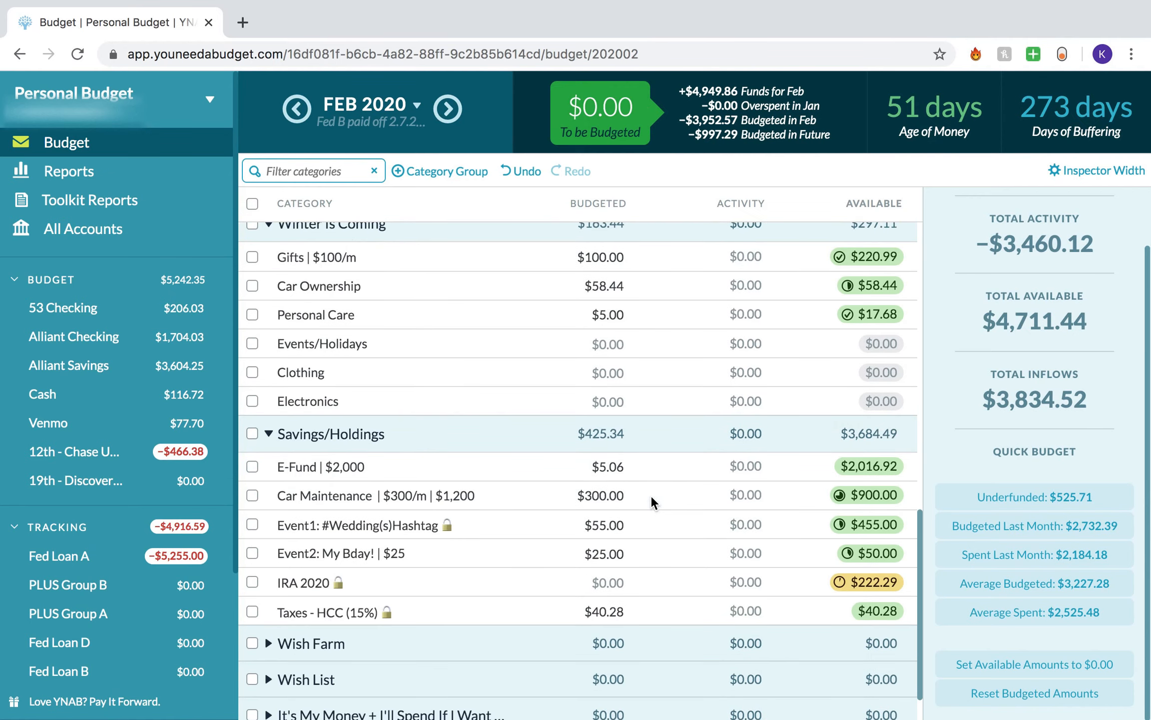
scroll(656, 487, down, 1)
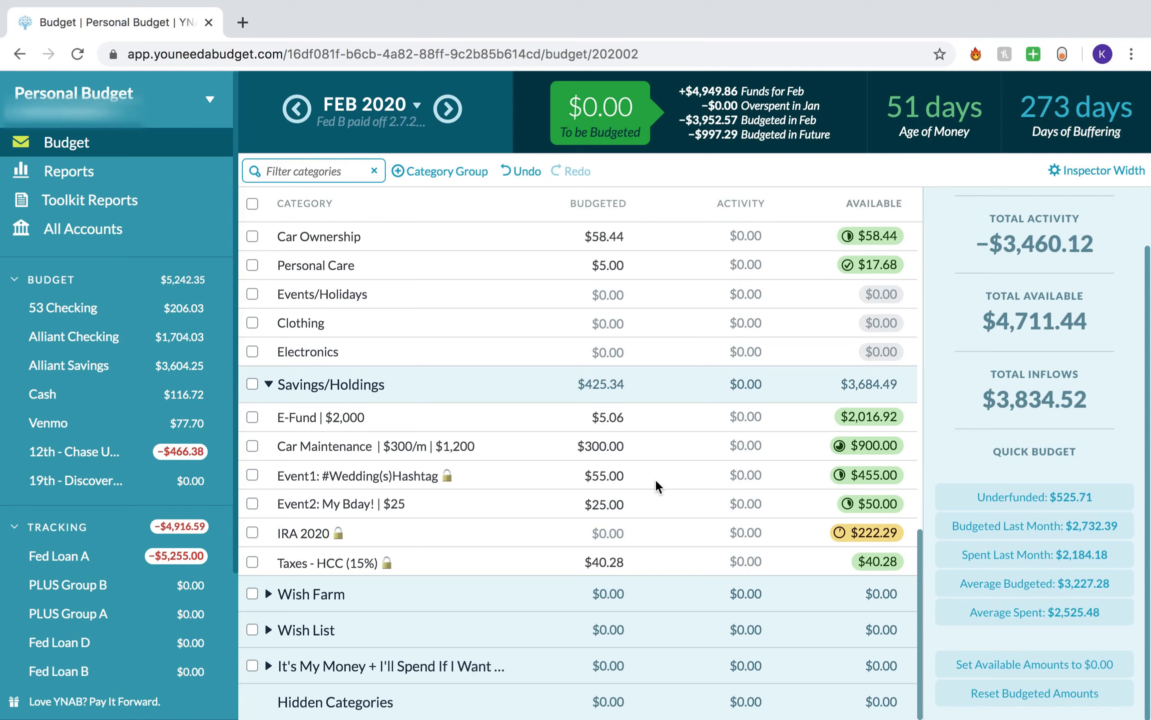
click(622, 417)
scroll(790, 445, up, 2)
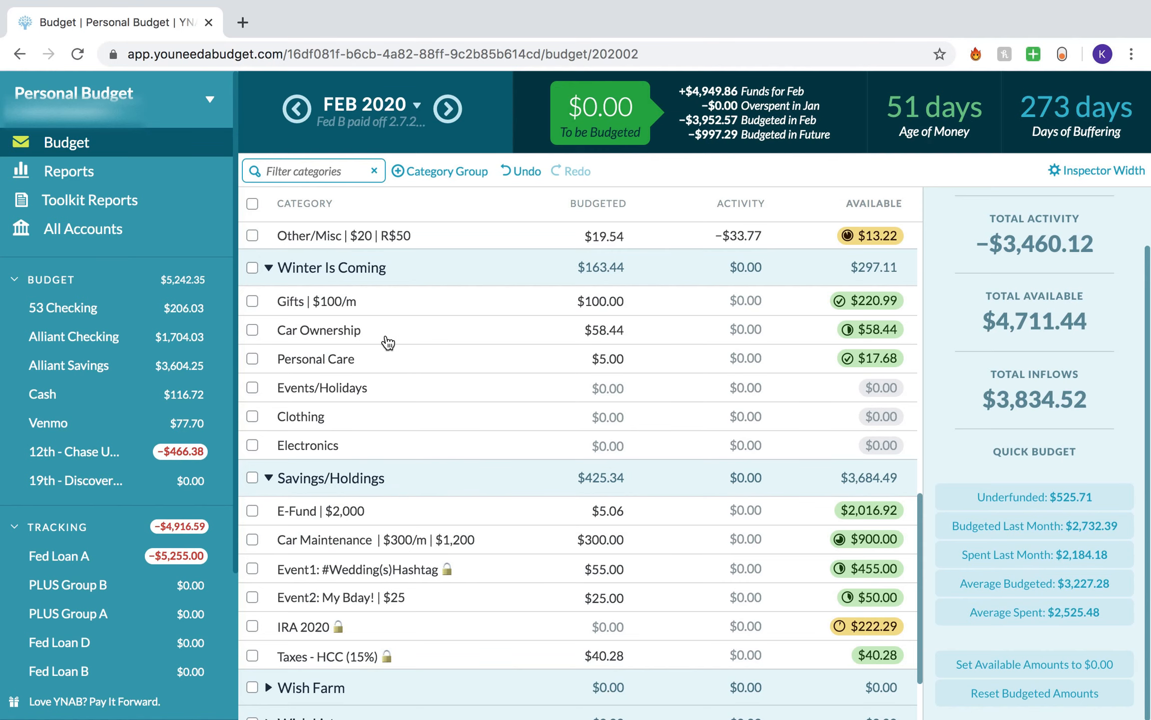
scroll(388, 342, down, 2)
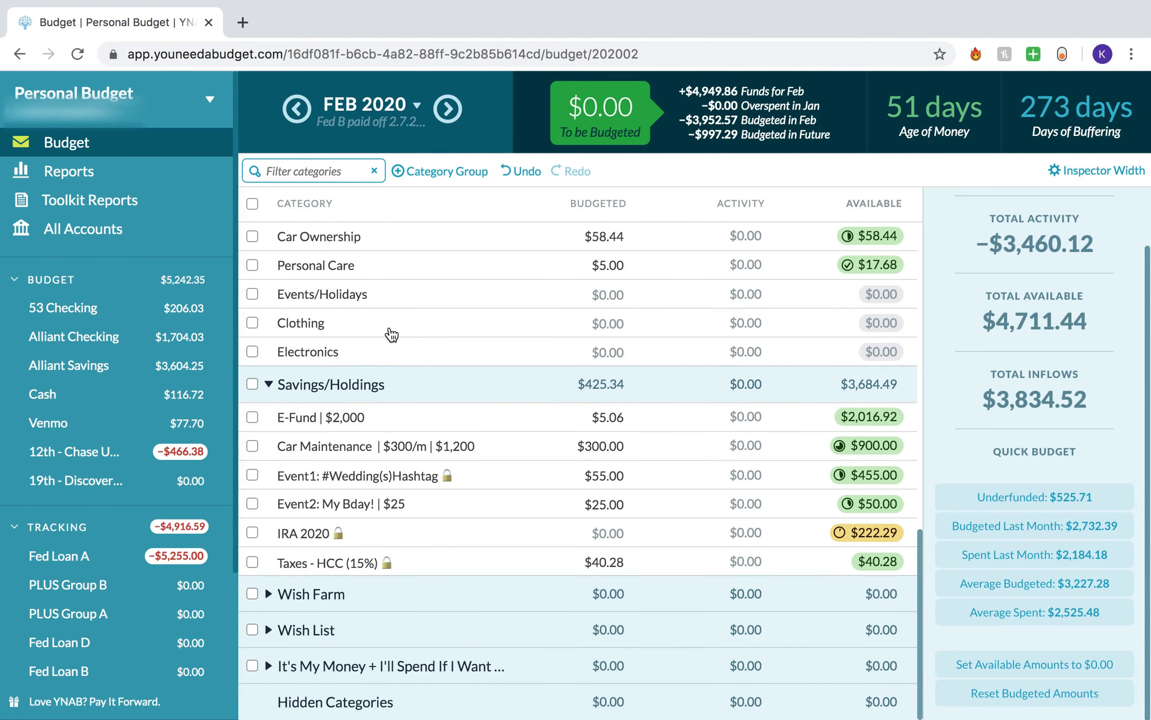
scroll(391, 334, up, 2)
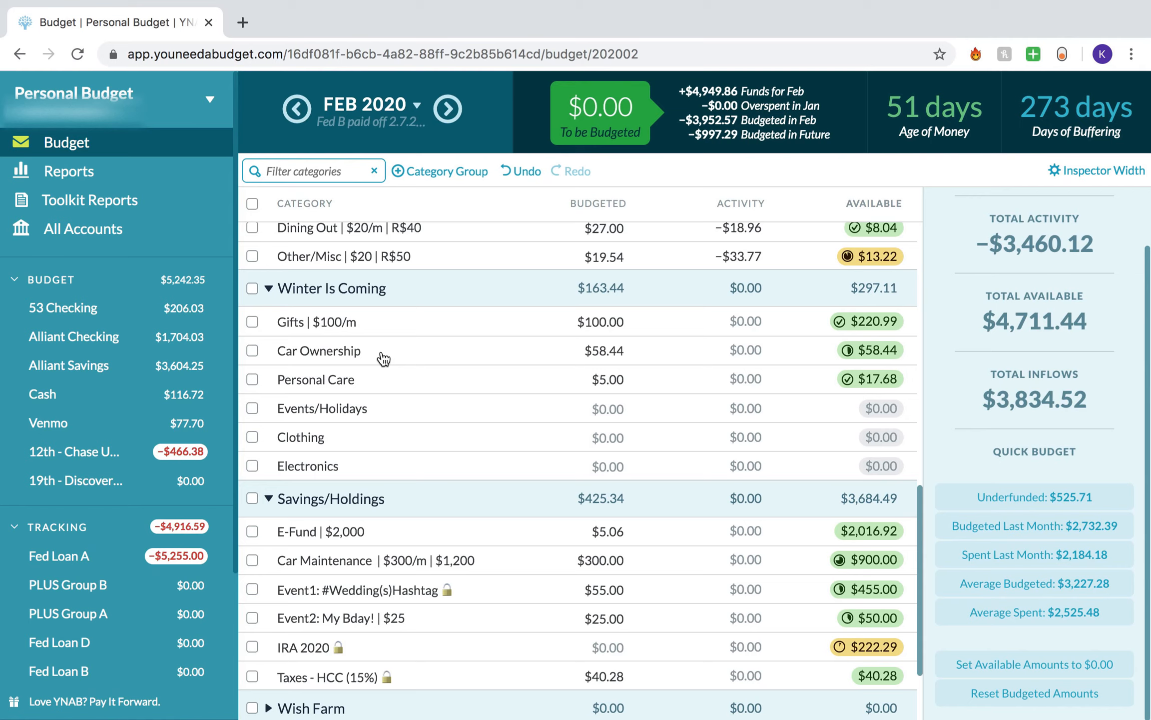
mouse_move(383, 358)
scroll(383, 358, down, 2)
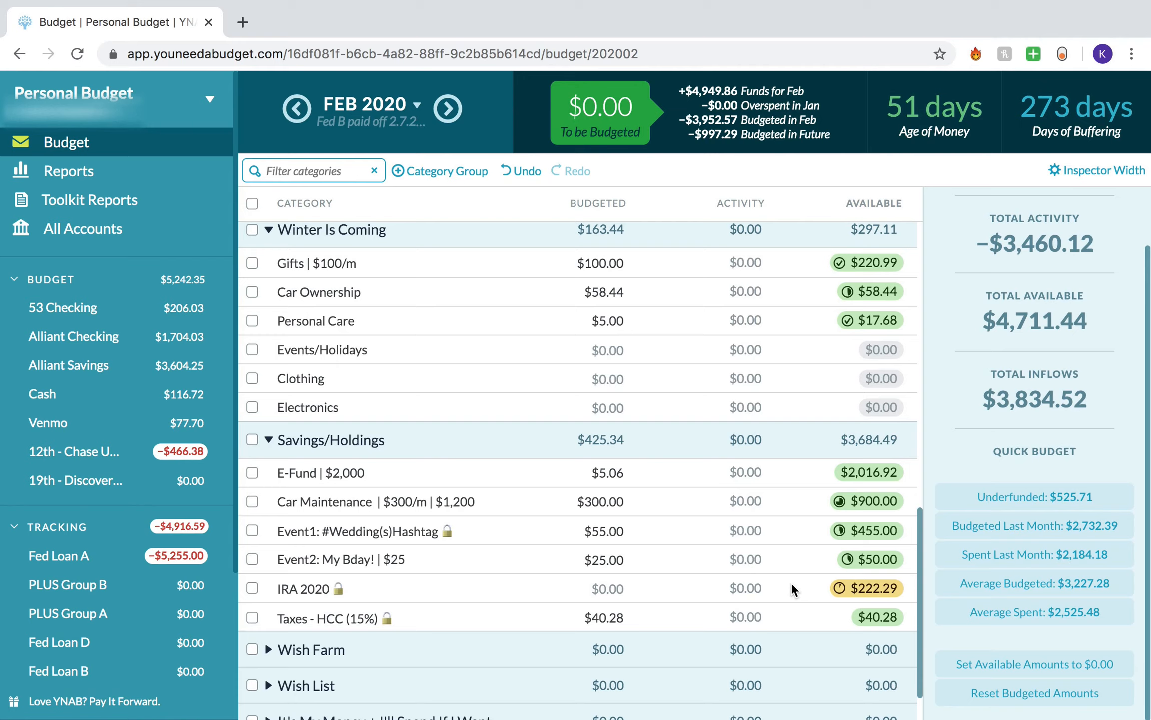
click(768, 615)
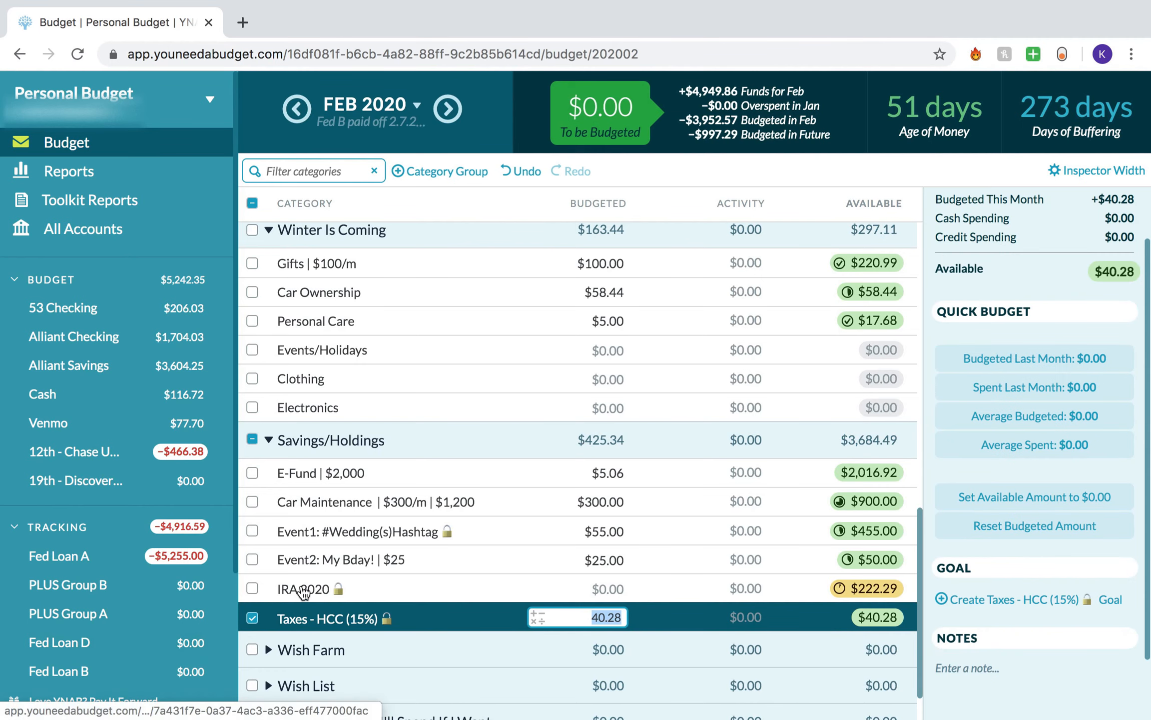
- Clear the Taxes - HCC (15%) selection and look over the full list of February 2020 categories
click(253, 617)
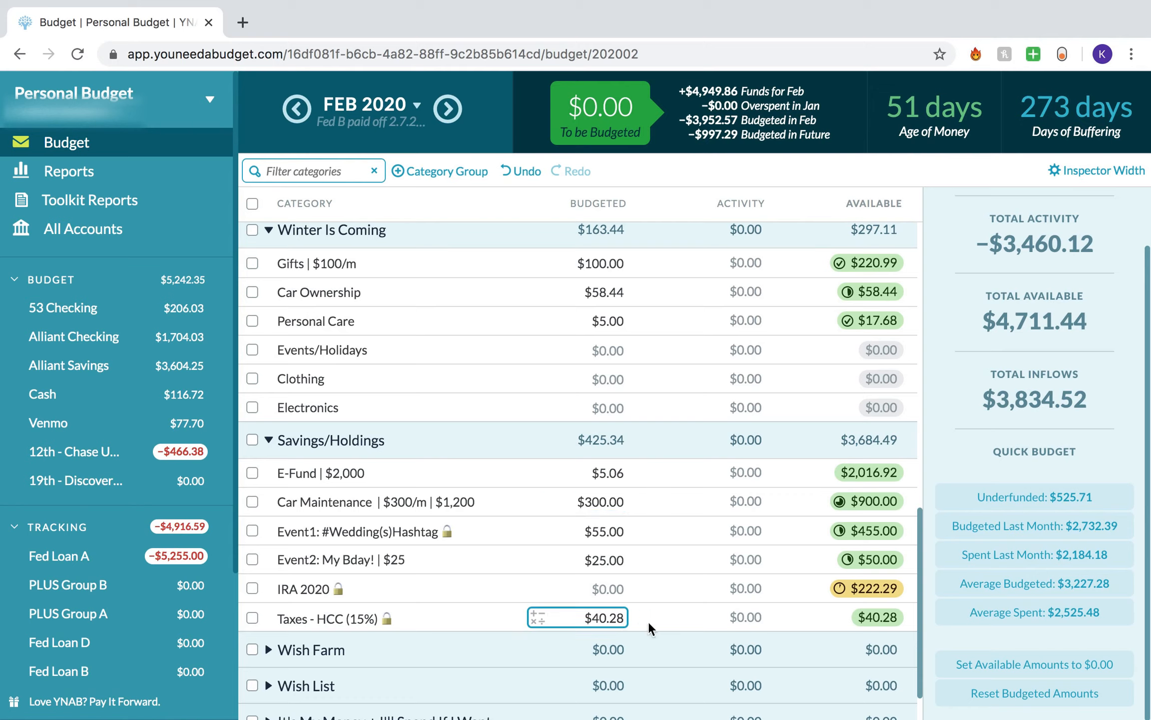
scroll(717, 650, up, 10)
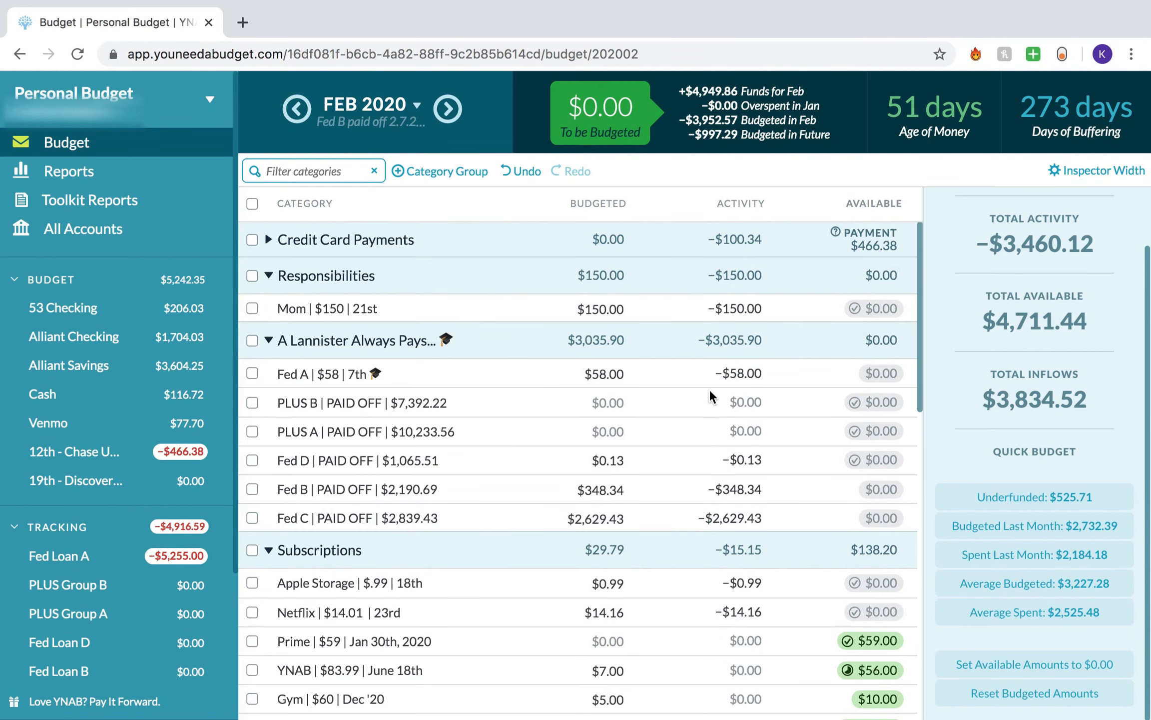
scroll(726, 531, down, 8)
scroll(726, 531, up, 3)
scroll(727, 530, up, 5)
scroll(544, 436, down, 15)
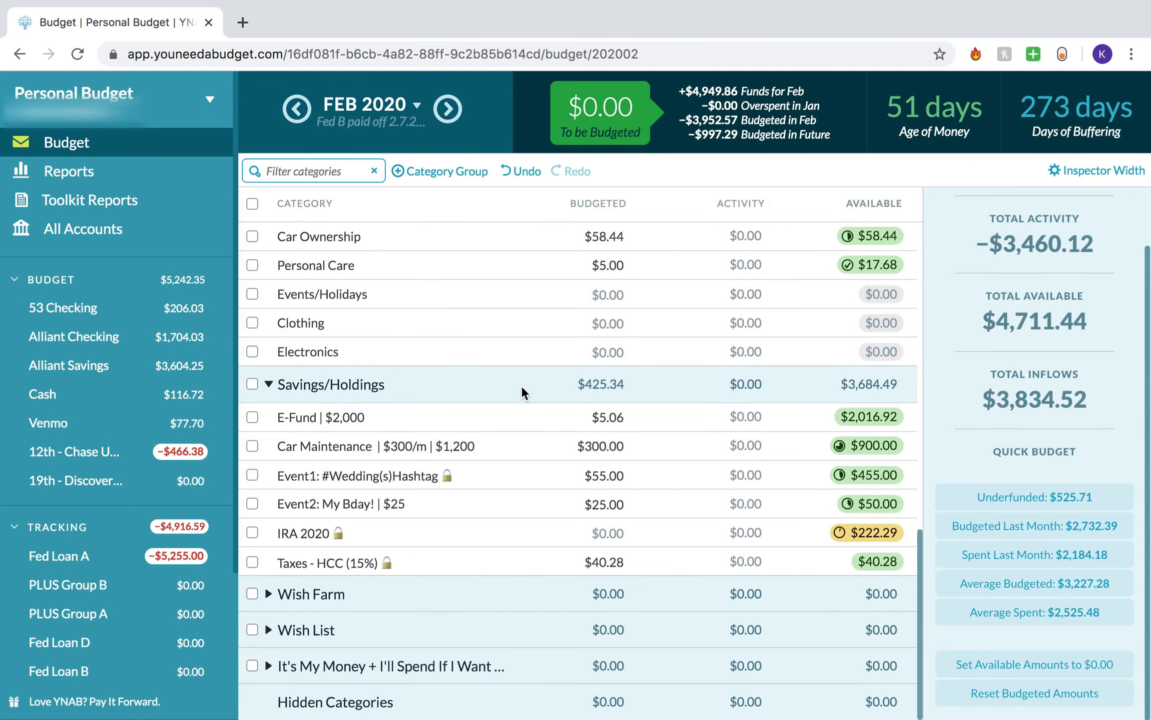
- Switch to the March 2020 budget and look over the Responsibilities and student loan categories
click(452, 107)
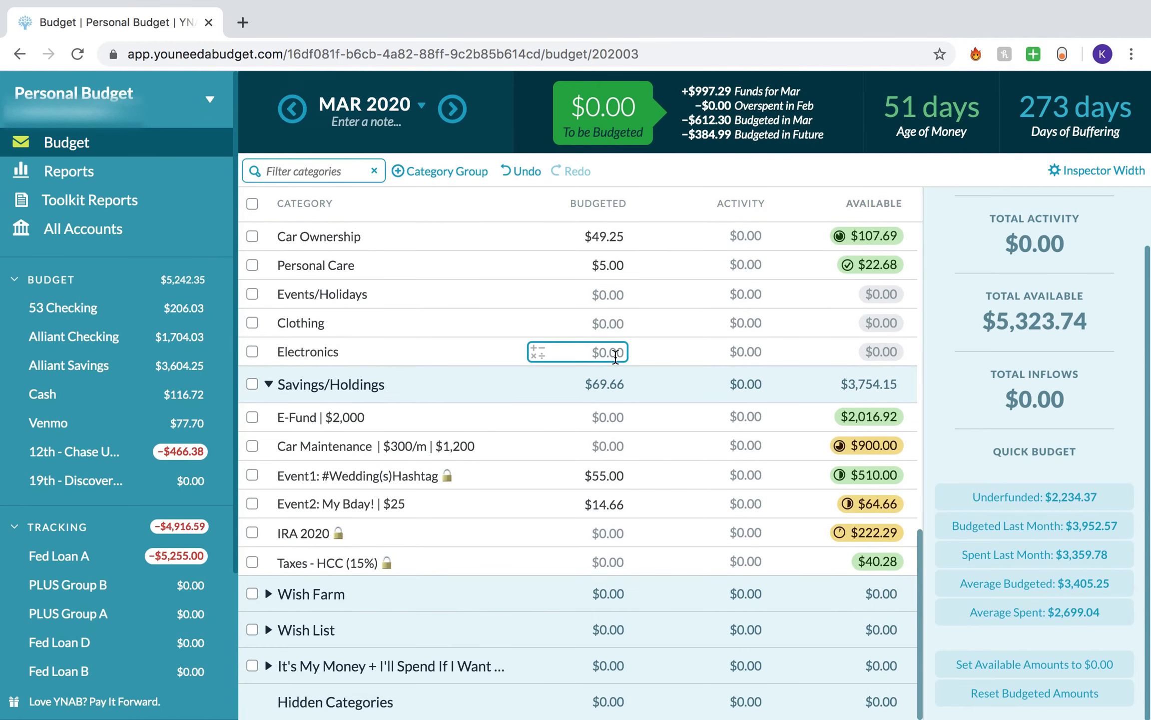
scroll(615, 357, up, 15)
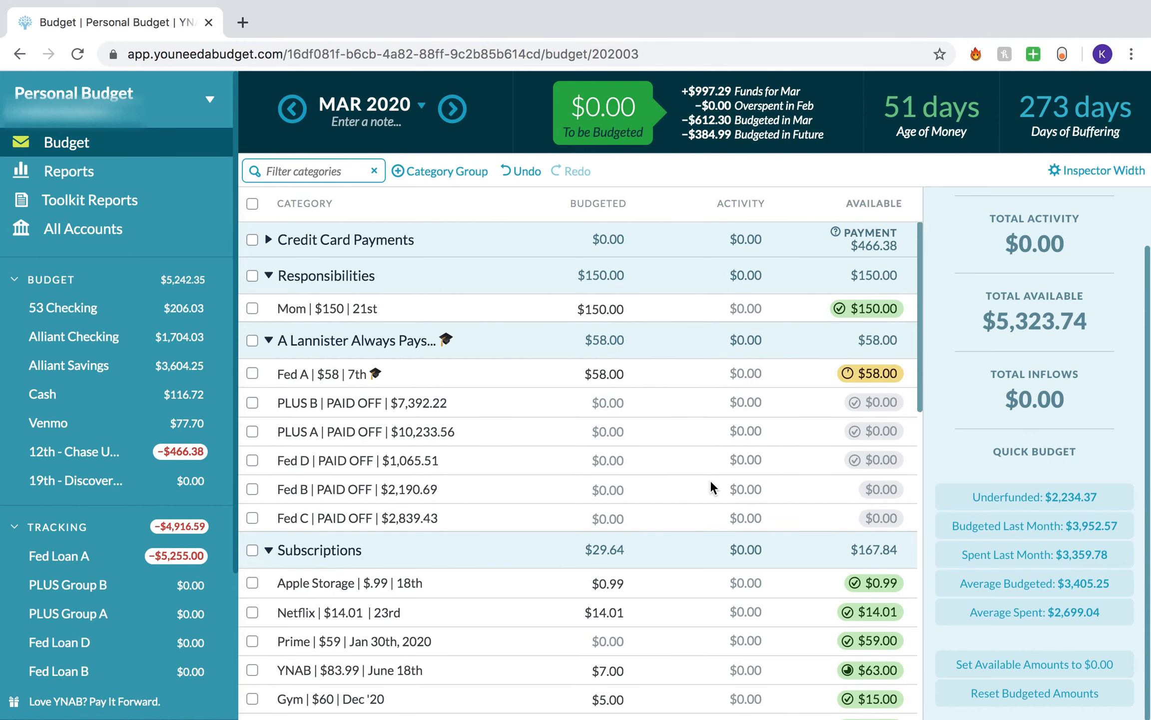
scroll(710, 479, down, 1)
scroll(719, 495, up, 1)
- Examine the Fed A category's upcoming transaction and spending goal for March 2020, and clear the selection
click(632, 375)
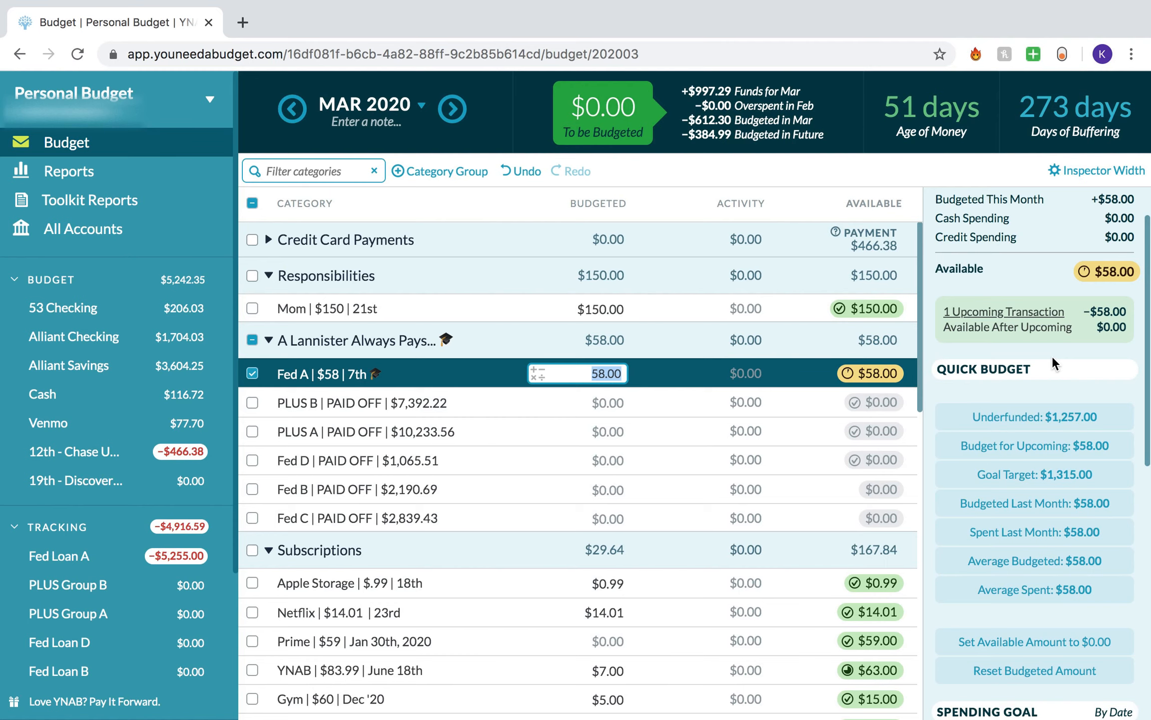
scroll(1051, 355, down, 5)
scroll(1125, 360, up, 1)
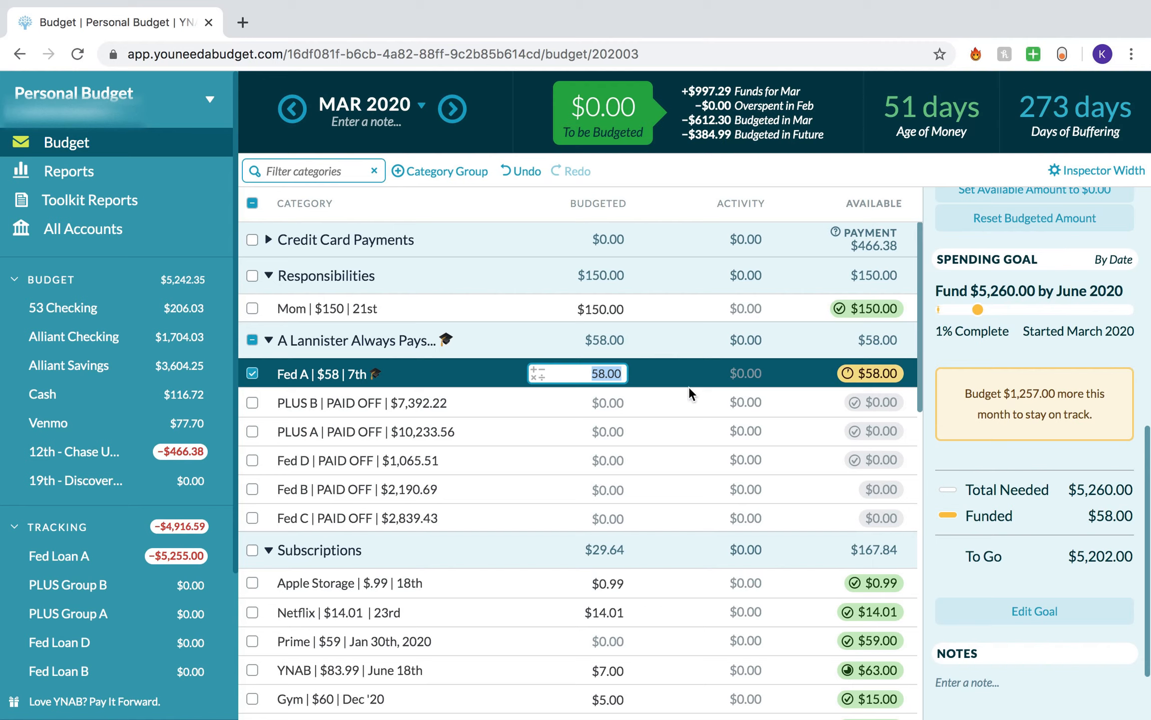
click(253, 373)
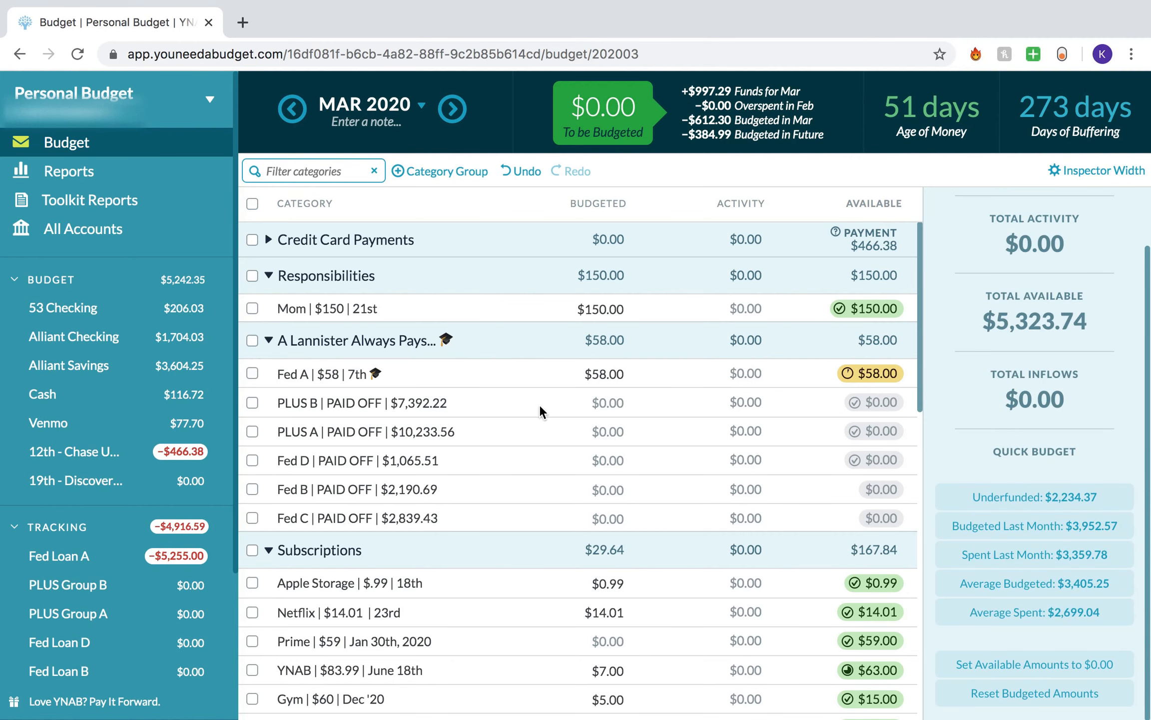
click(664, 368)
scroll(1086, 348, down, 6)
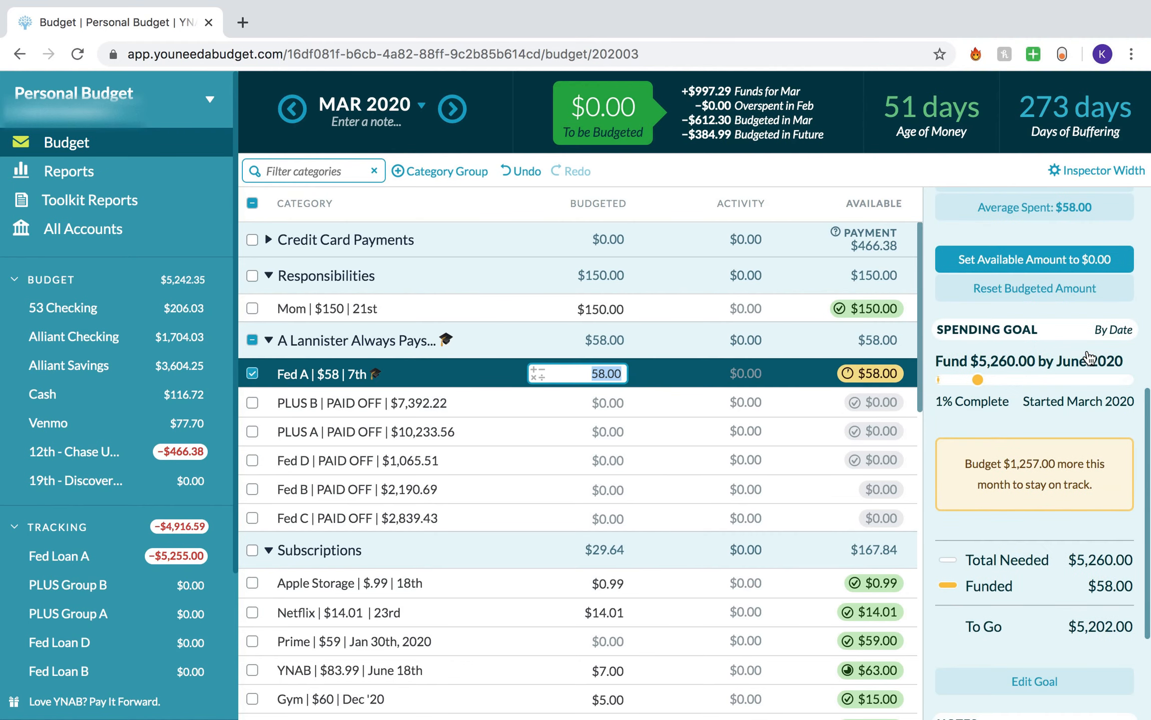
scroll(1086, 350, down, 1)
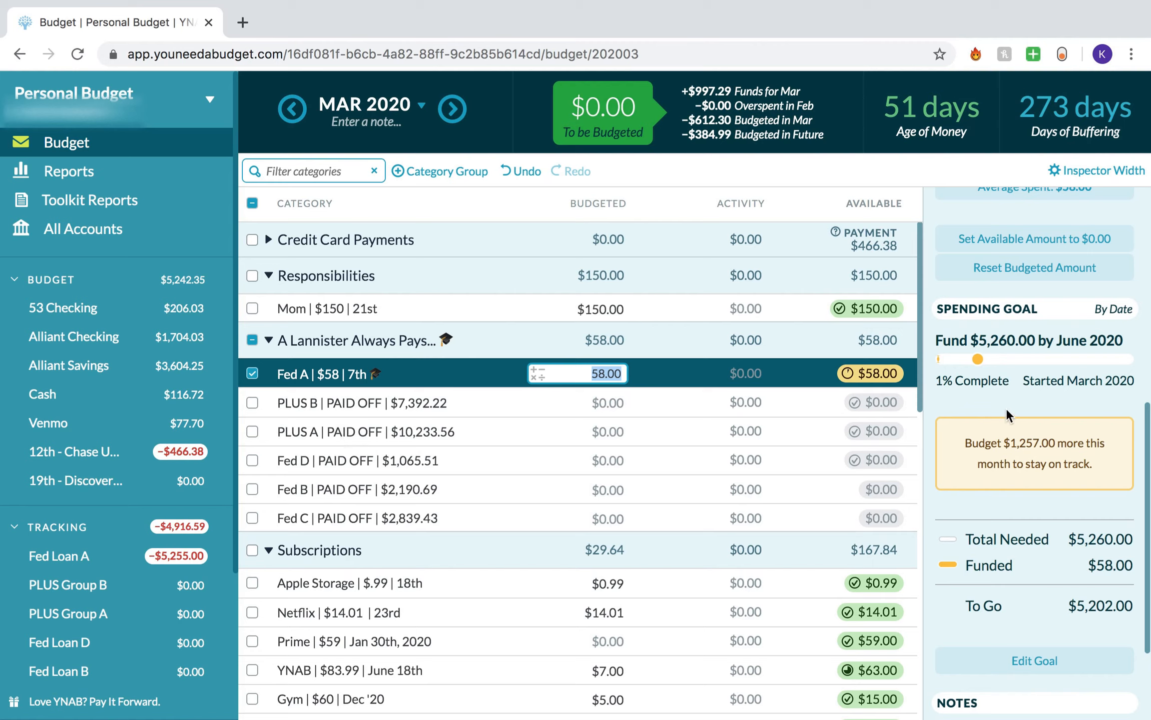
click(252, 374)
- Look over the Subscriptions, Cost of Working, Monthly Varied and Winter Is Coming categories for March 2020
scroll(254, 369, down, 5)
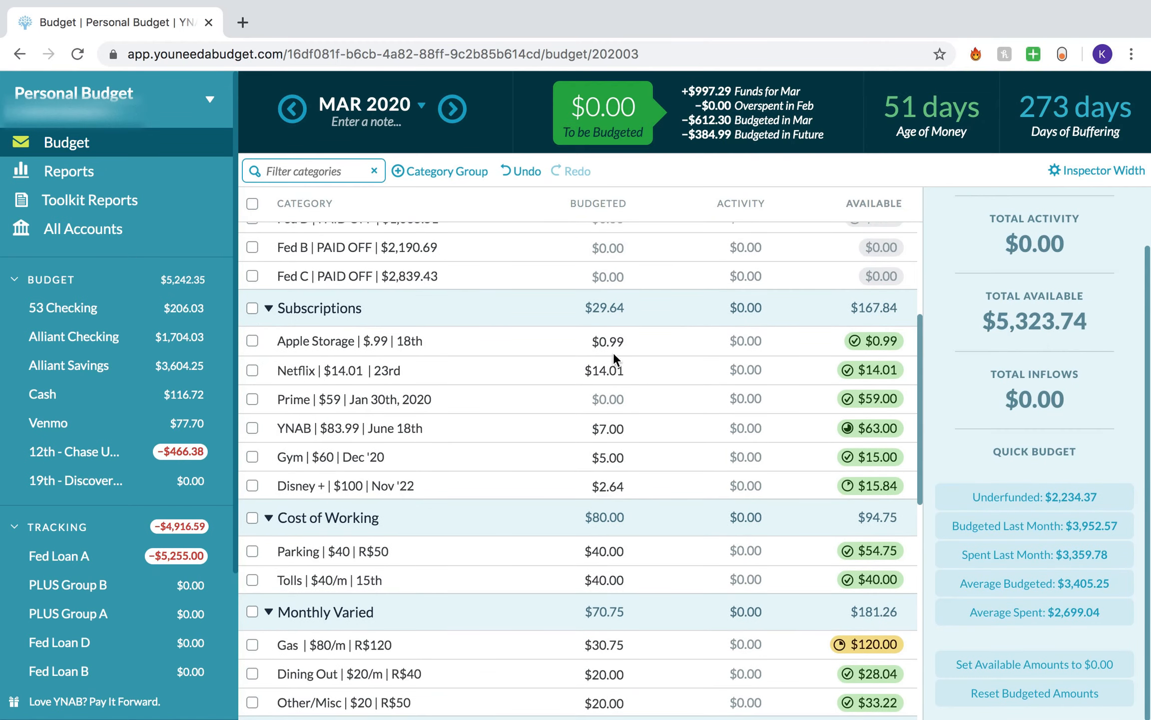
click(608, 486)
scroll(610, 485, down, 1)
scroll(611, 486, down, 1)
scroll(611, 486, up, 1)
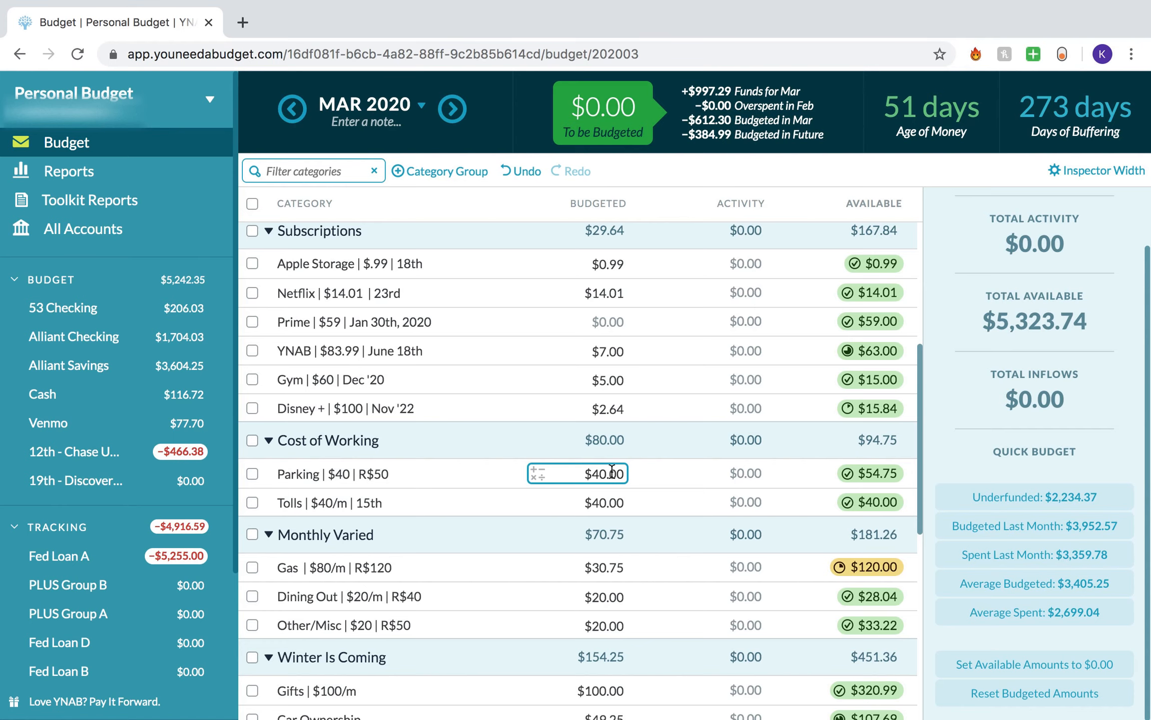
scroll(611, 471, down, 3)
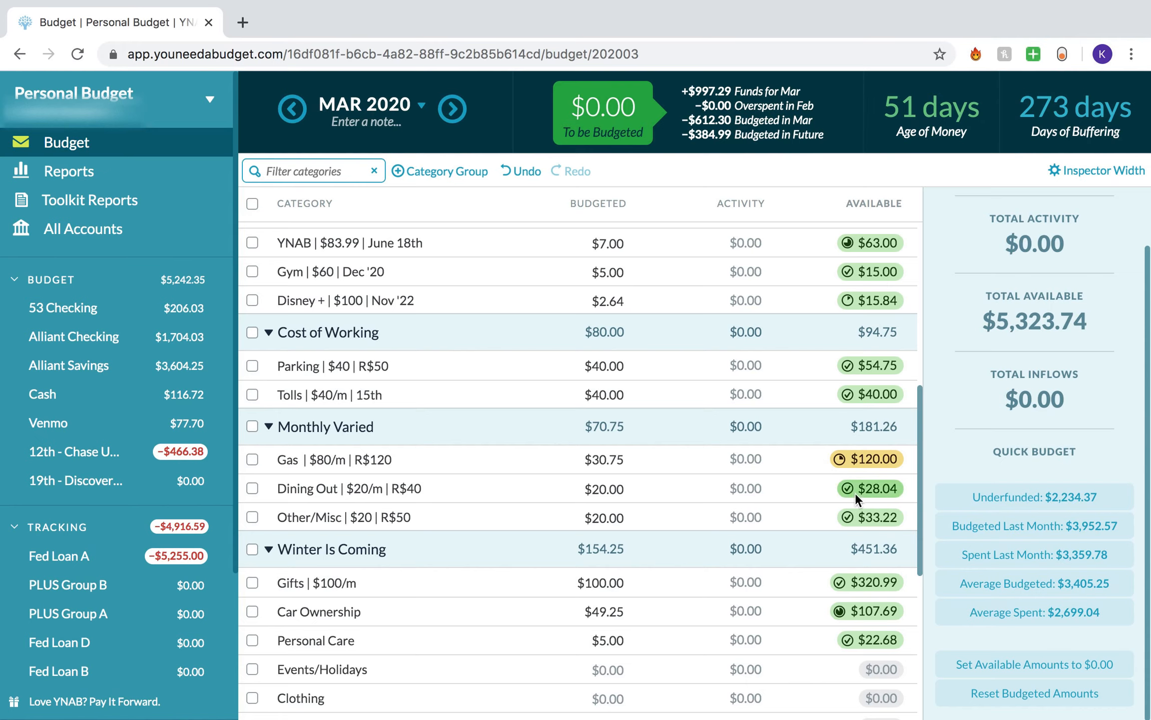
scroll(748, 530, down, 3)
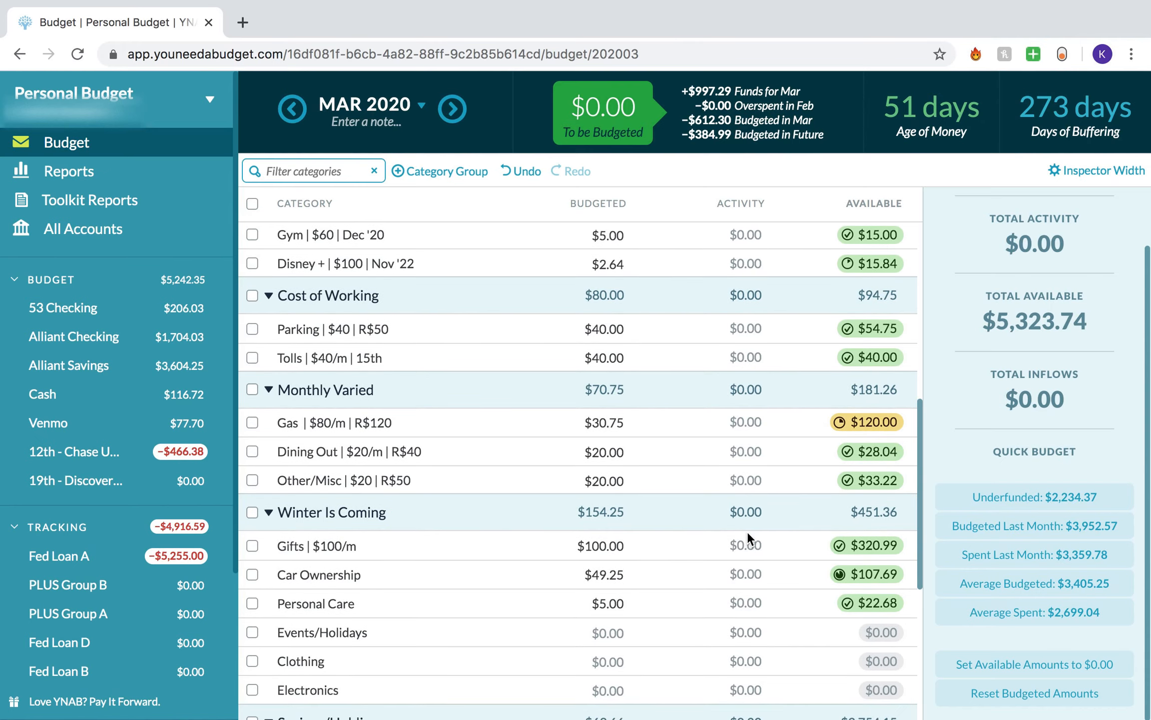
click(605, 437)
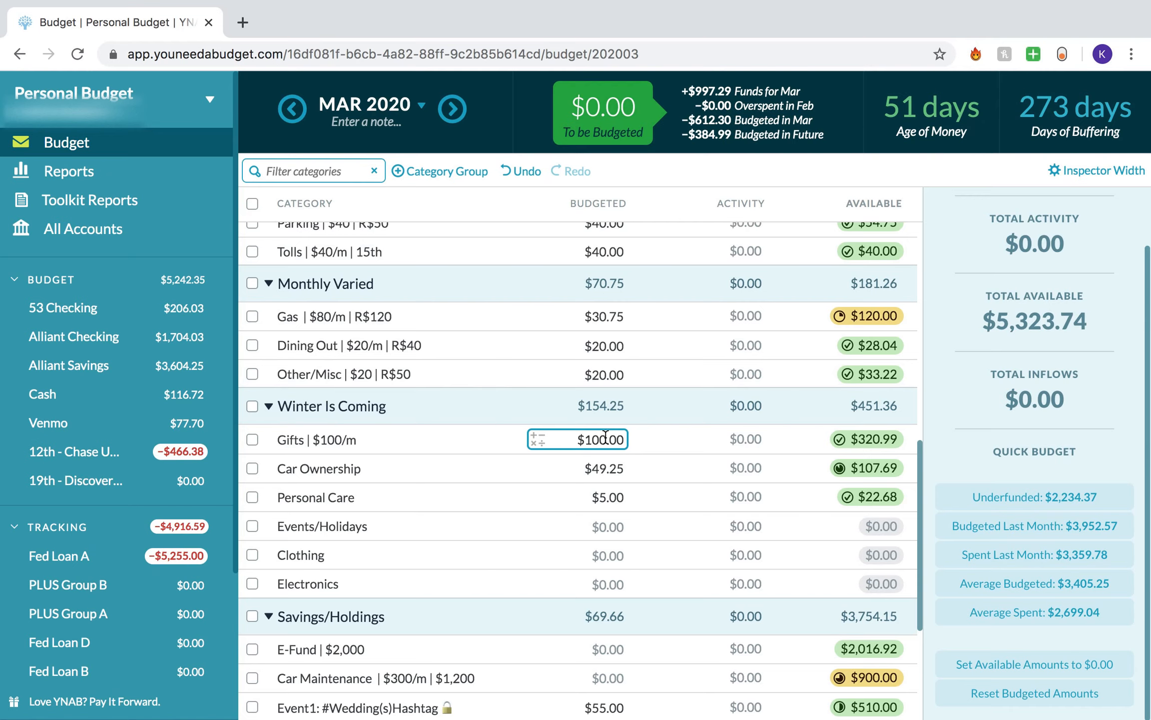
key(Return)
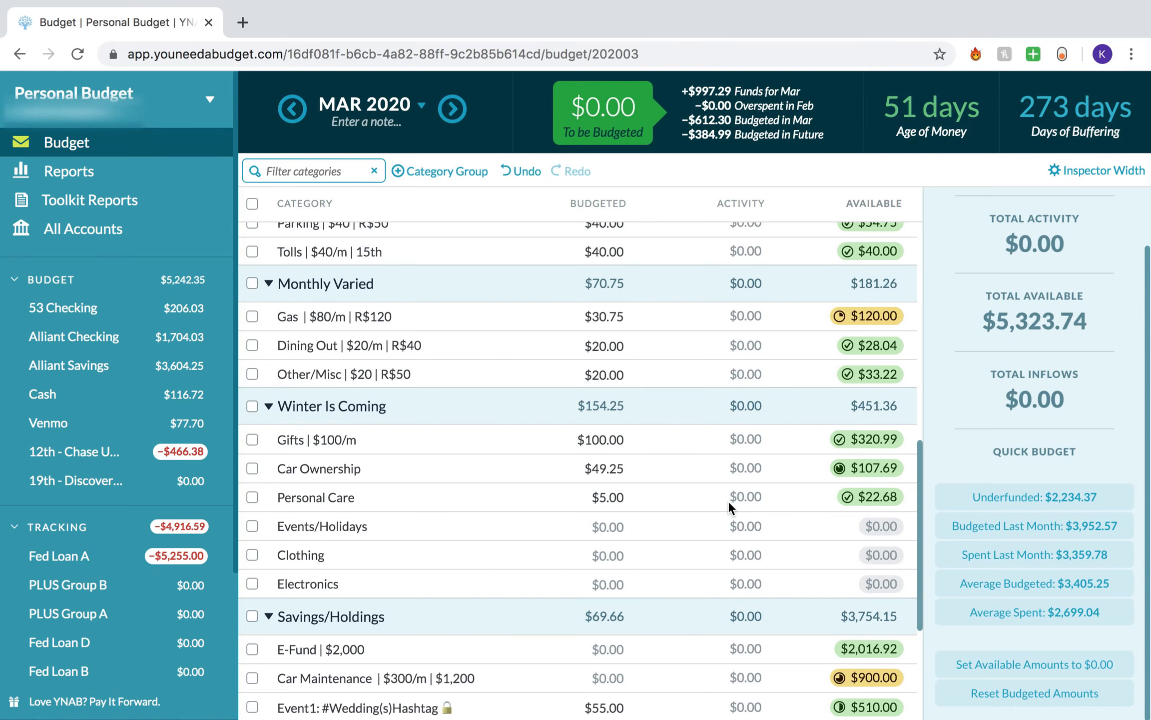
- Examine the spending goal and notes of the Event1: #Wedding(s)Hashtag category for March 2020, and clear the selection
scroll(729, 506, down, 2)
scroll(743, 428, down, 4)
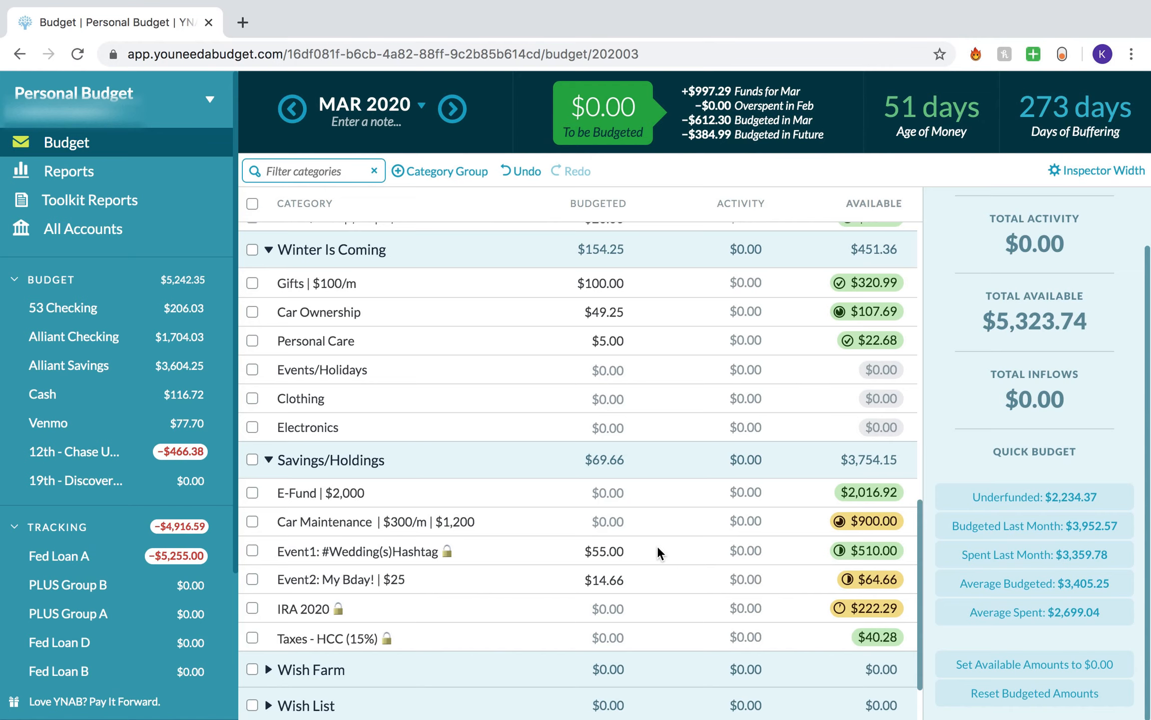
click(657, 546)
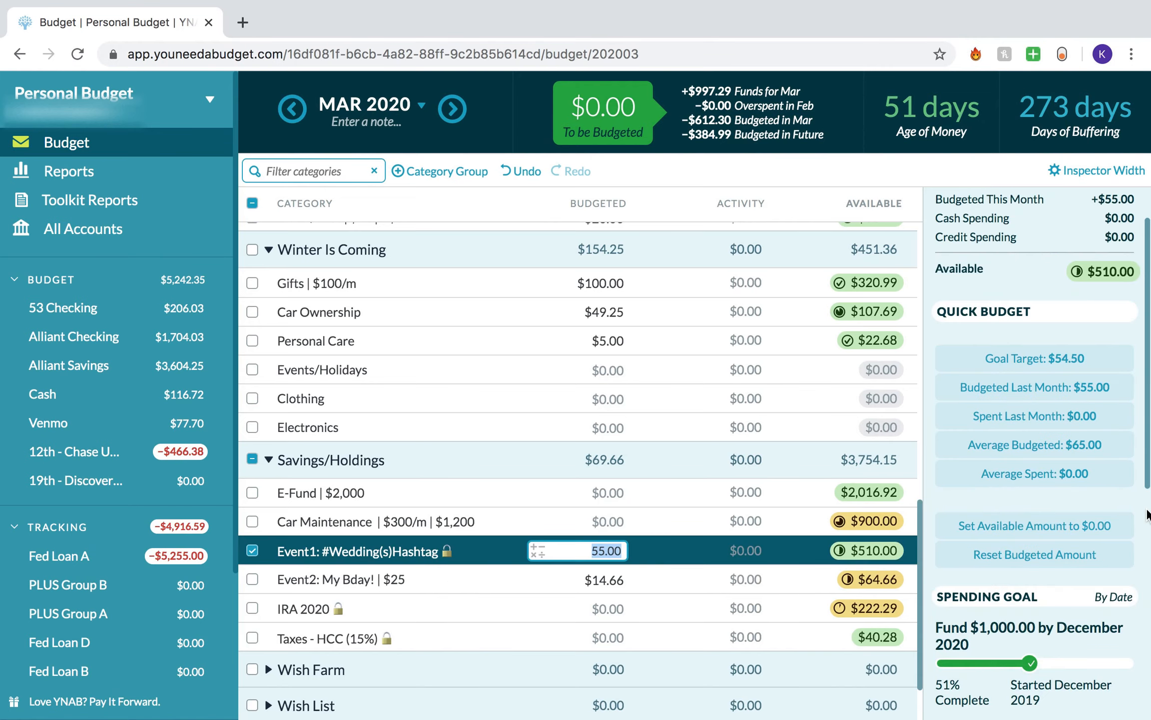
scroll(1135, 531, down, 4)
scroll(1135, 531, down, 4)
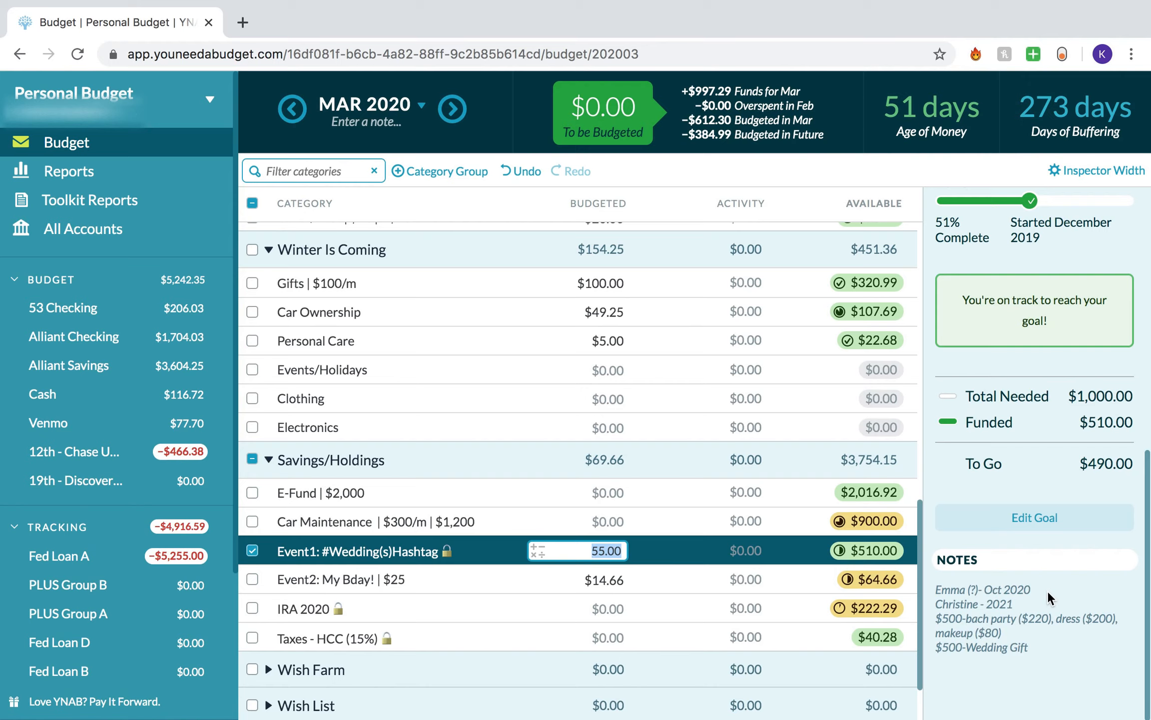
click(252, 551)
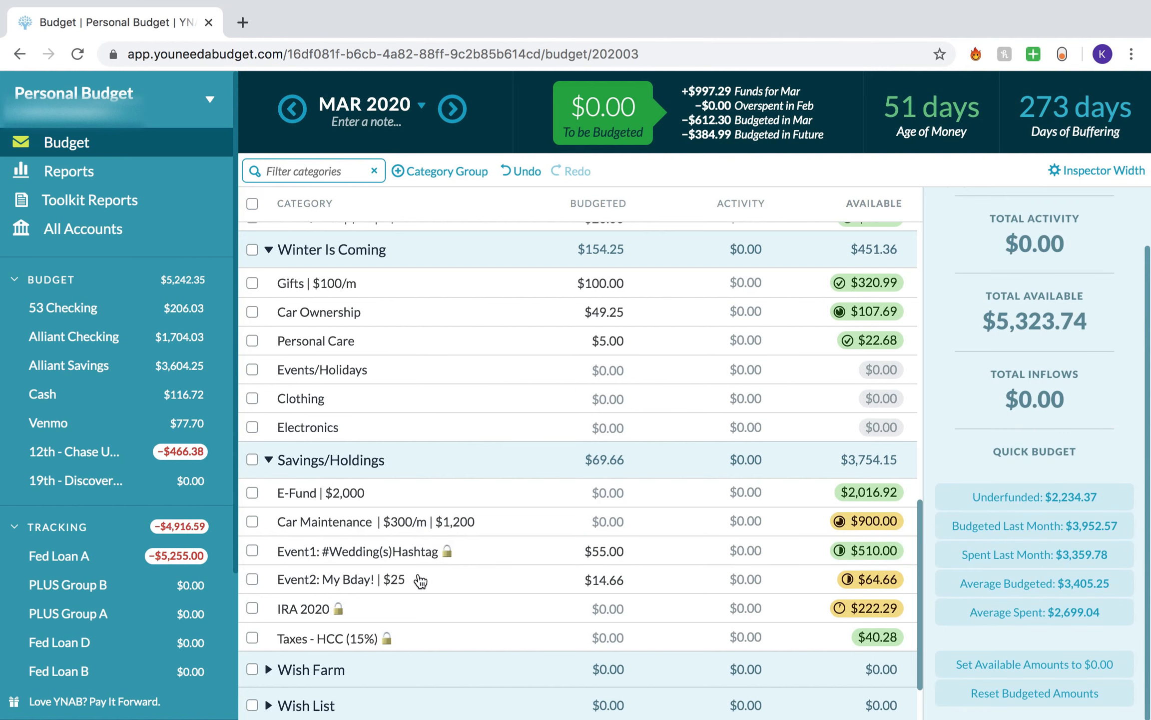
- Examine the details of the Event2: My Bday! category for March 2020, and clear the selection
click(638, 573)
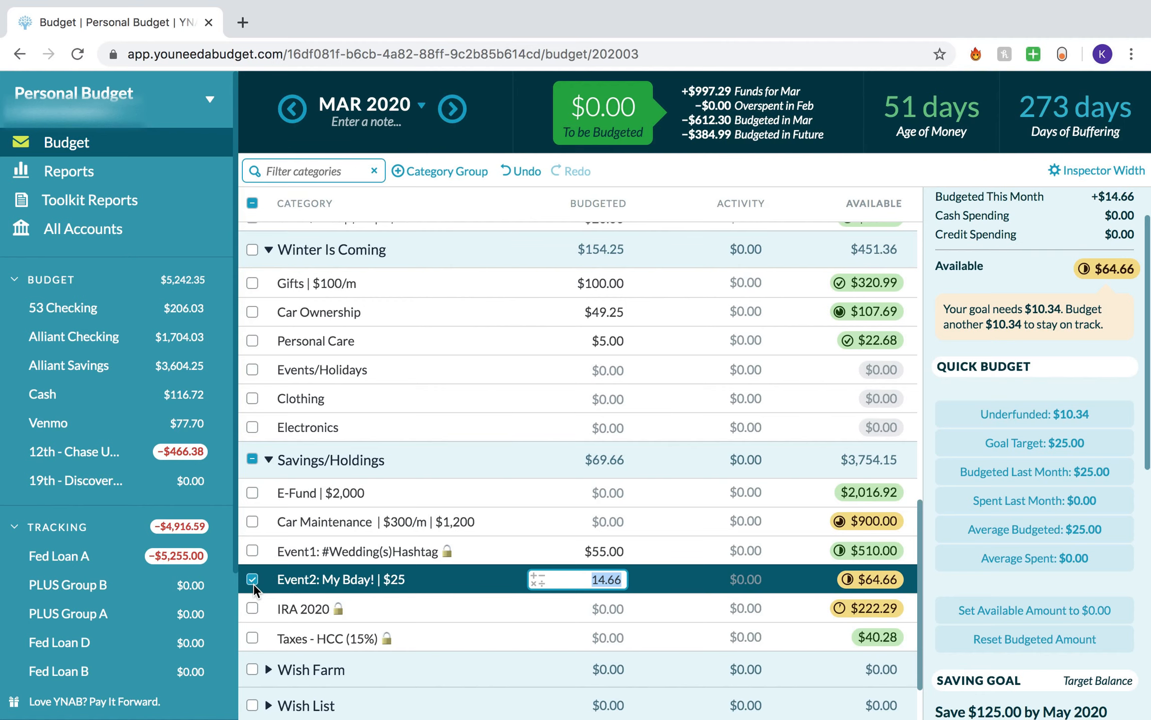
scroll(254, 583, up, 15)
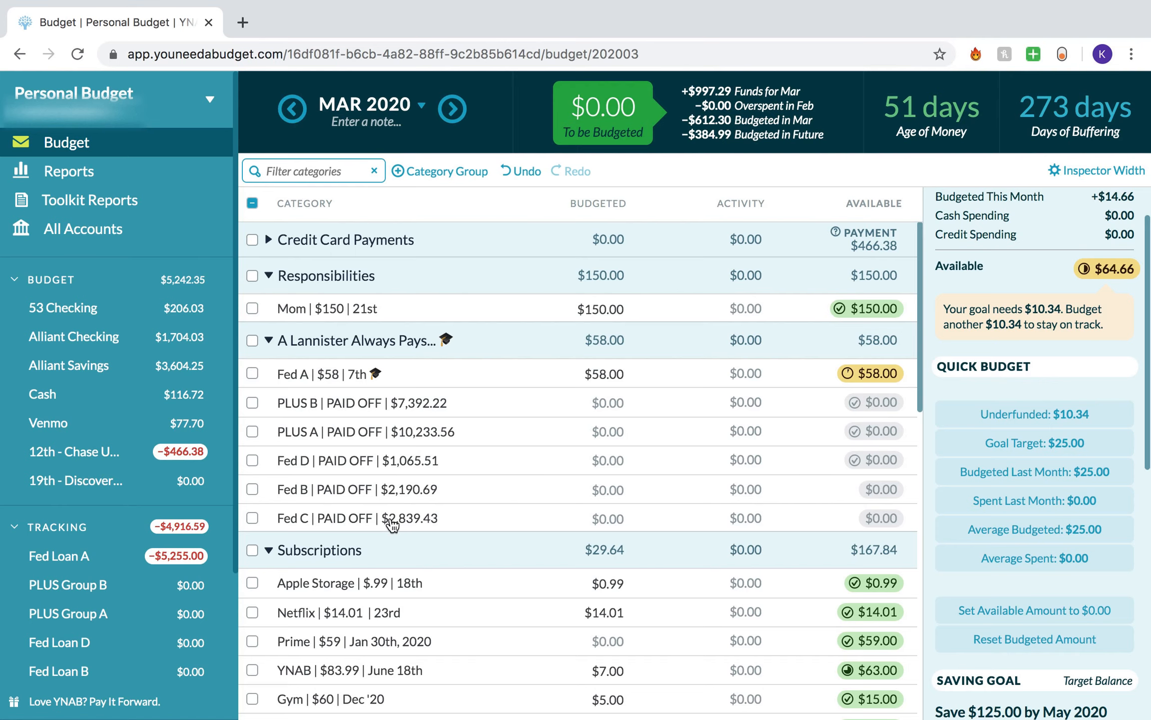
scroll(390, 517, down, 15)
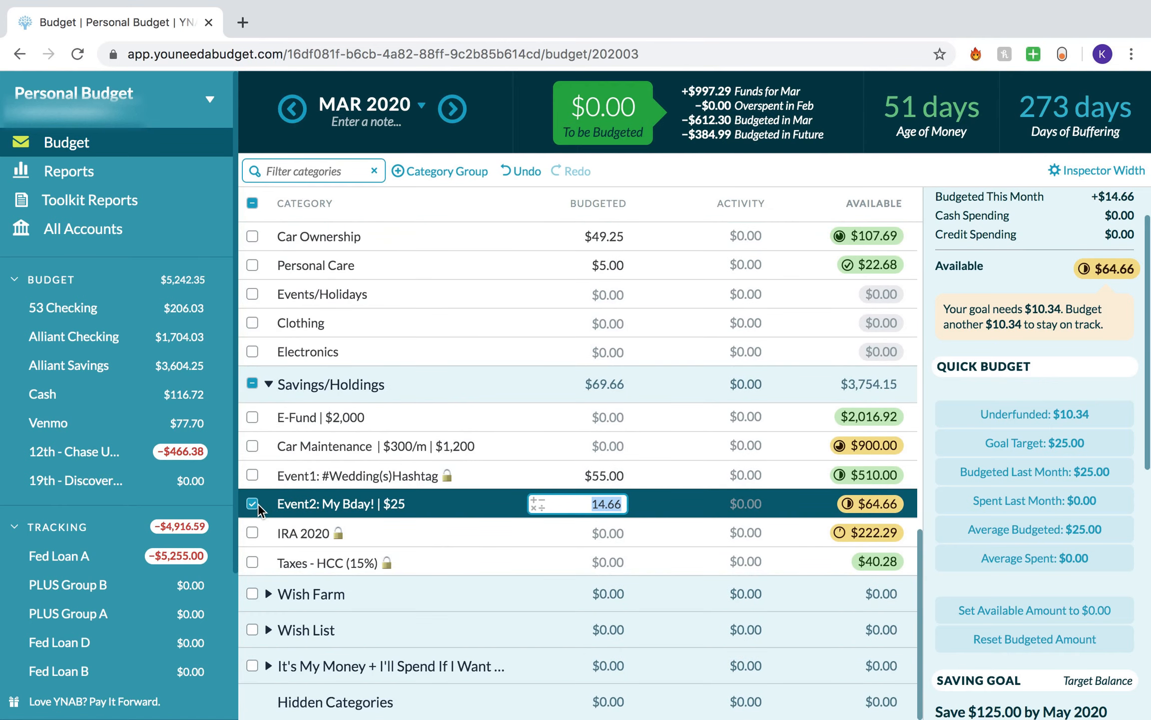
click(254, 500)
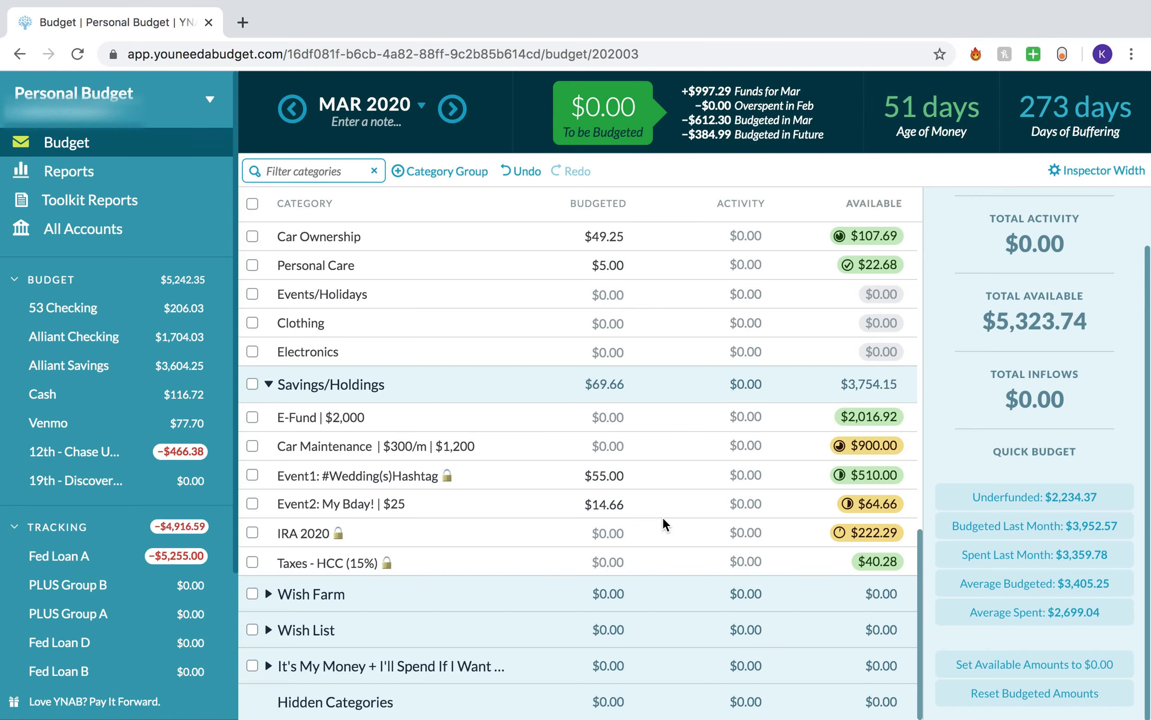
- Switch to the April 2020 budget and review its category amounts from Subscriptions through Savings/Holdings
scroll(663, 520, up, 10)
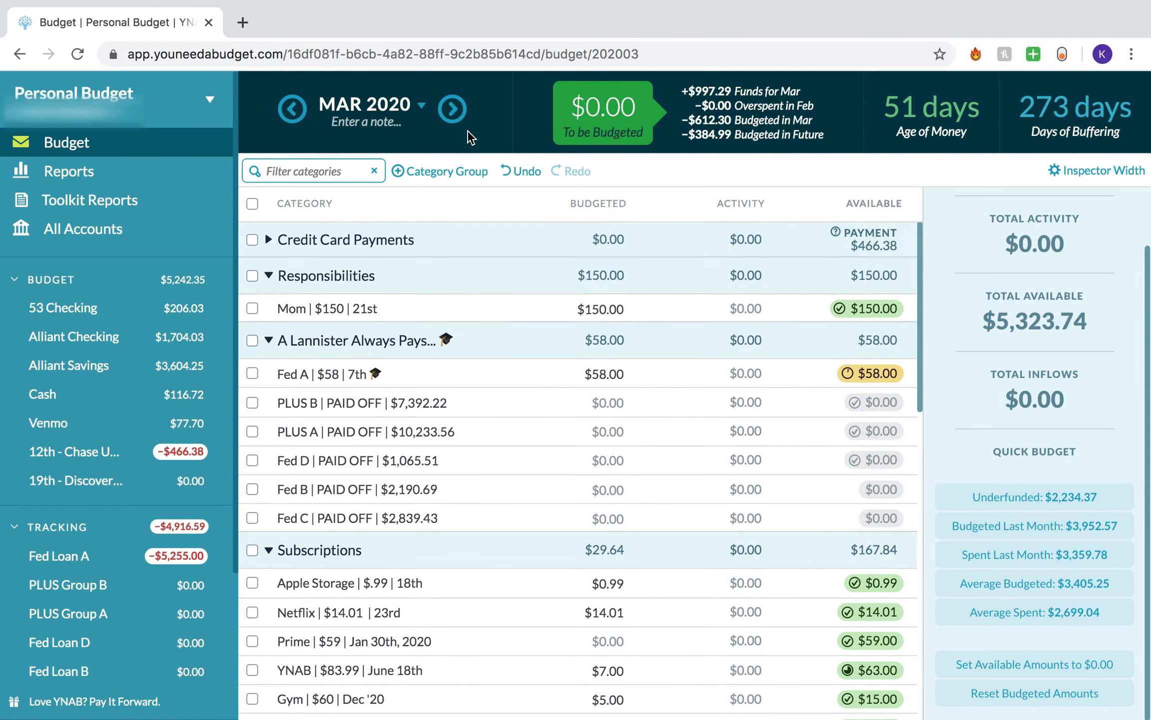
click(451, 107)
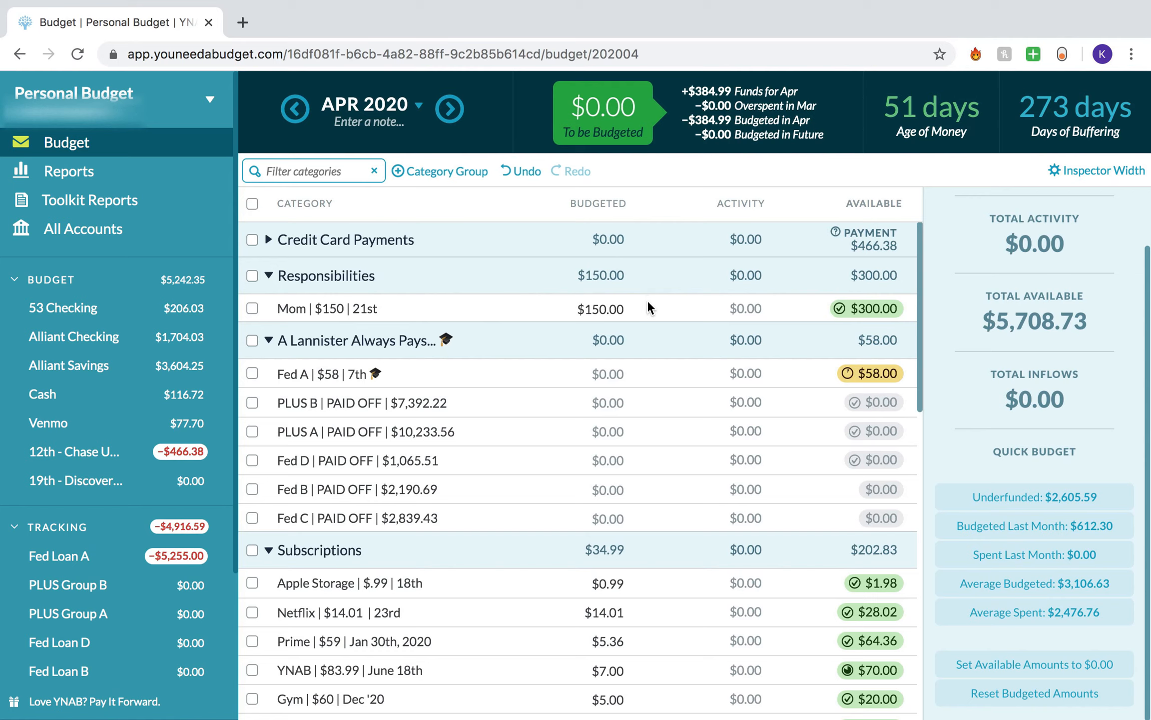
scroll(651, 306, down, 3)
scroll(619, 418, down, 1)
click(619, 418)
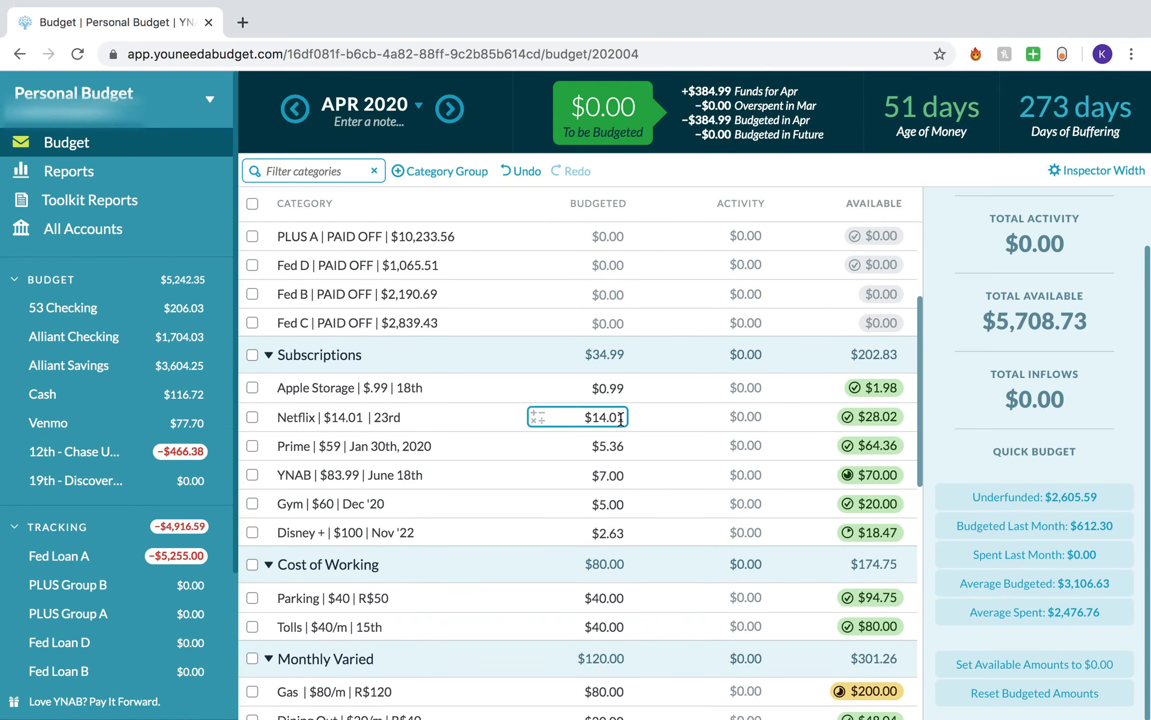
scroll(571, 427, down, 2)
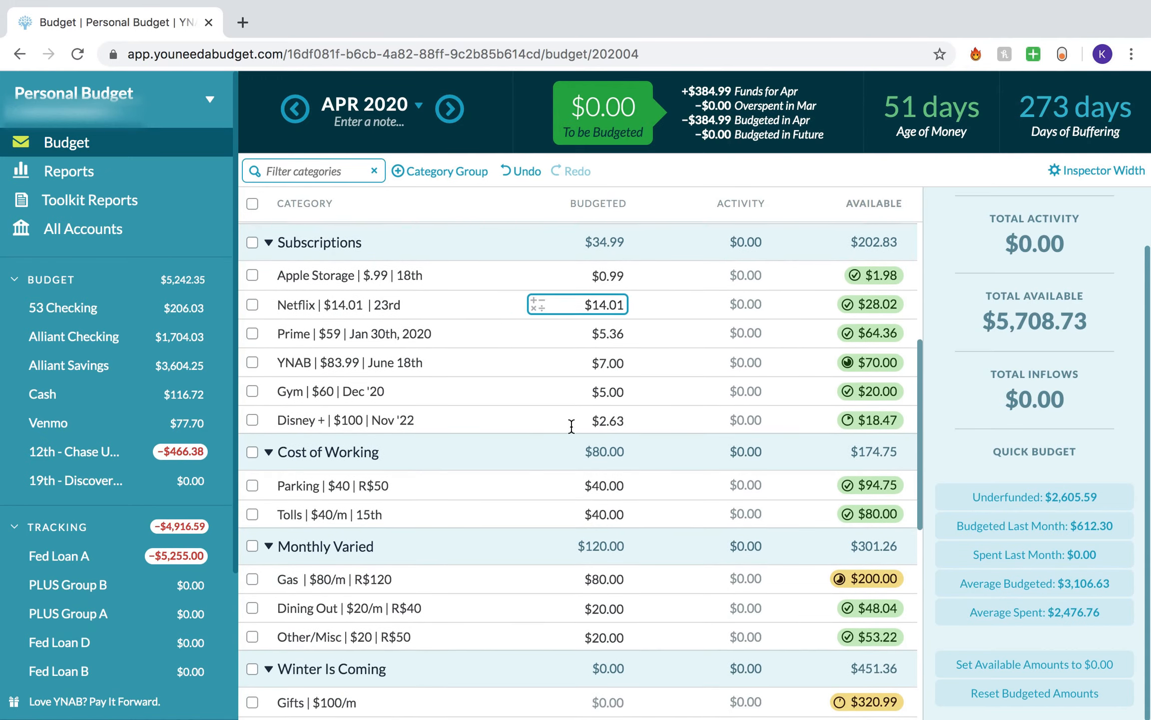
scroll(624, 476, down, 3)
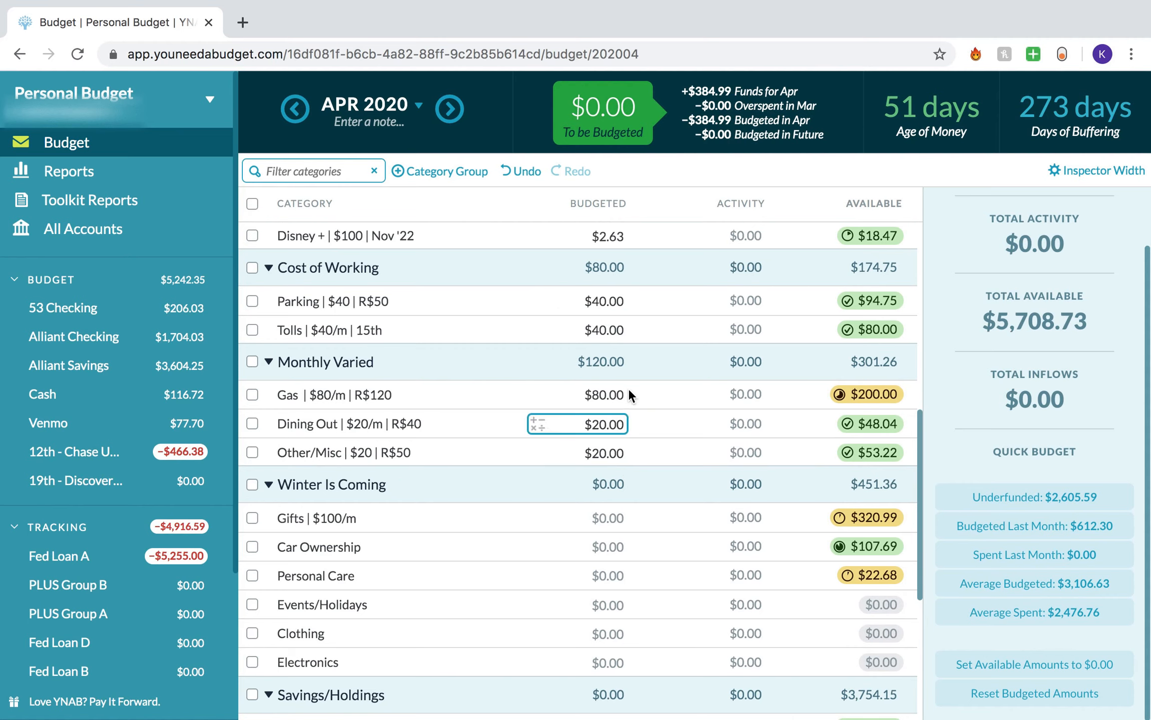
scroll(629, 398, down, 2)
scroll(630, 397, down, 3)
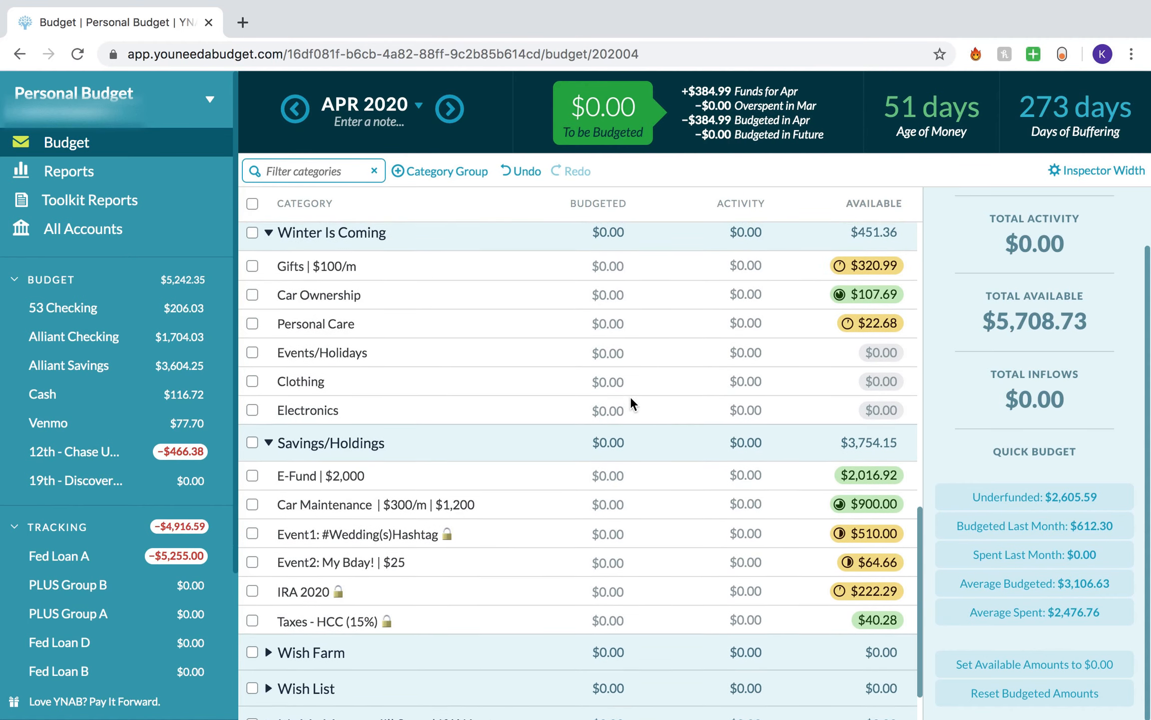
scroll(631, 399, up, 1)
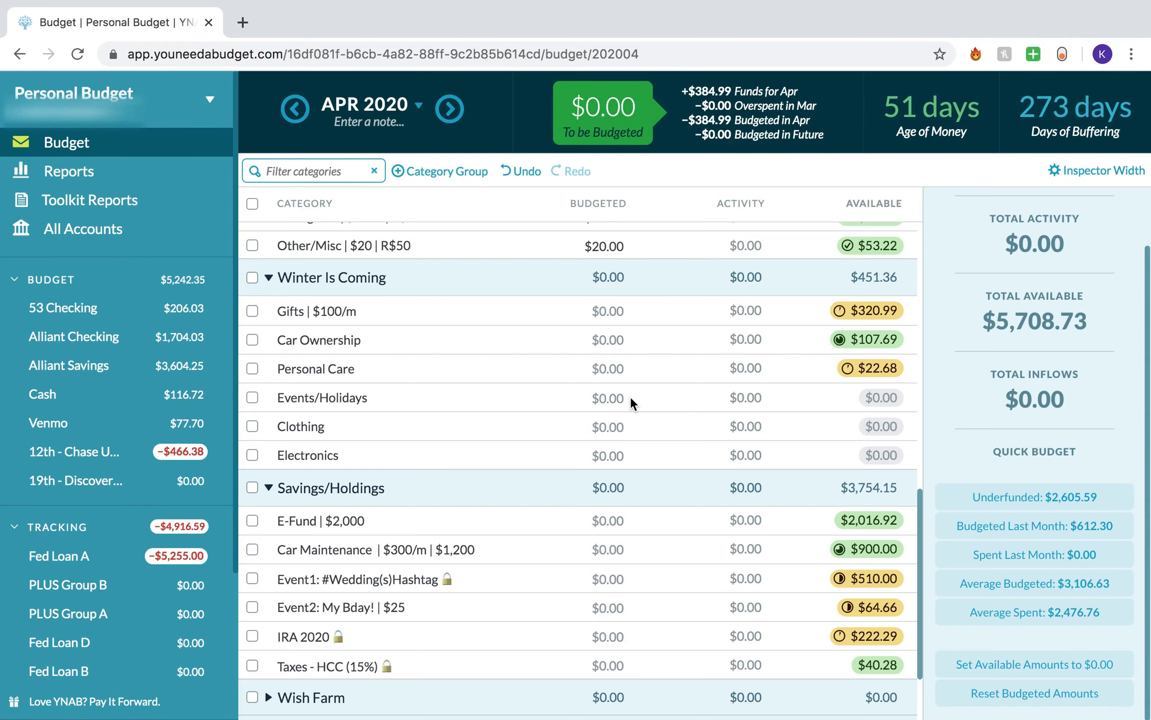
- Check the May 2020 budget, and return to the February 2020 budget
click(453, 119)
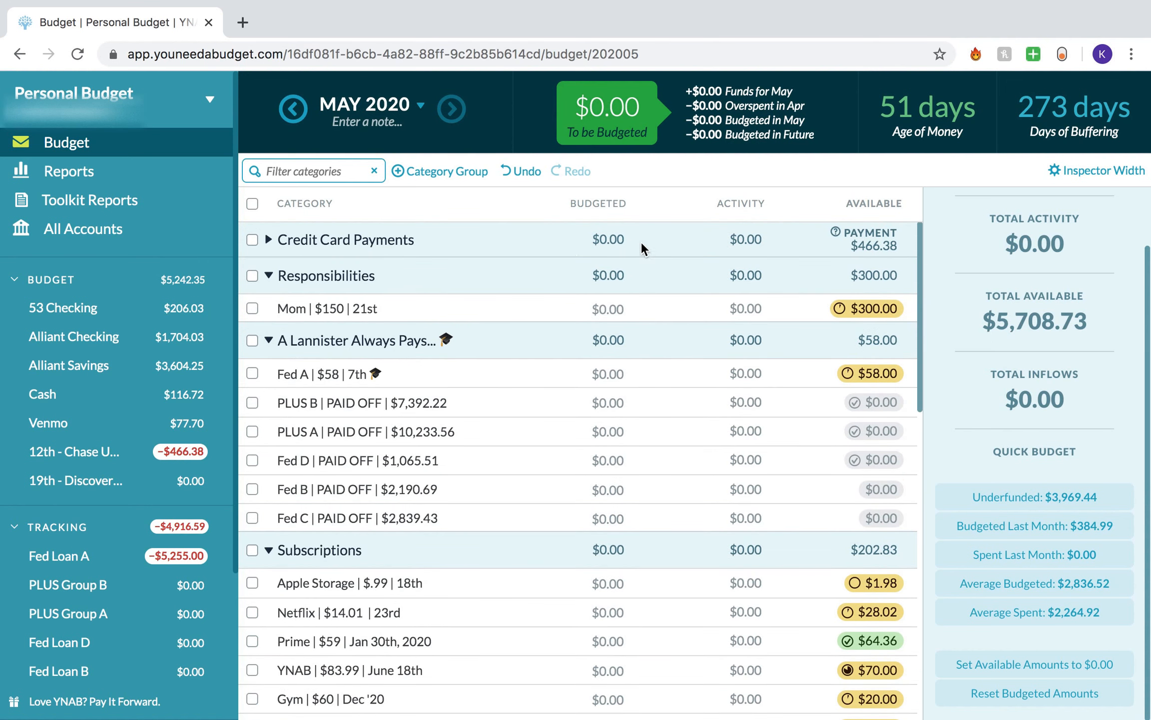
click(292, 111)
click(293, 111)
click(293, 111)
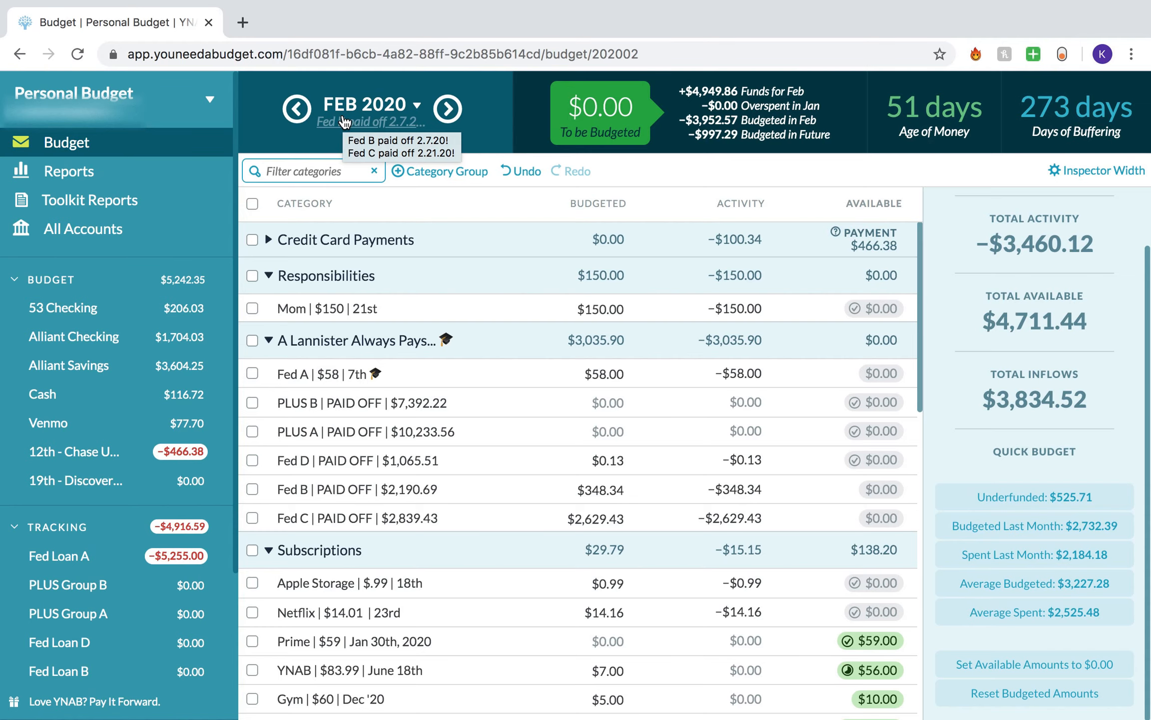
mouse_move(854, 5)
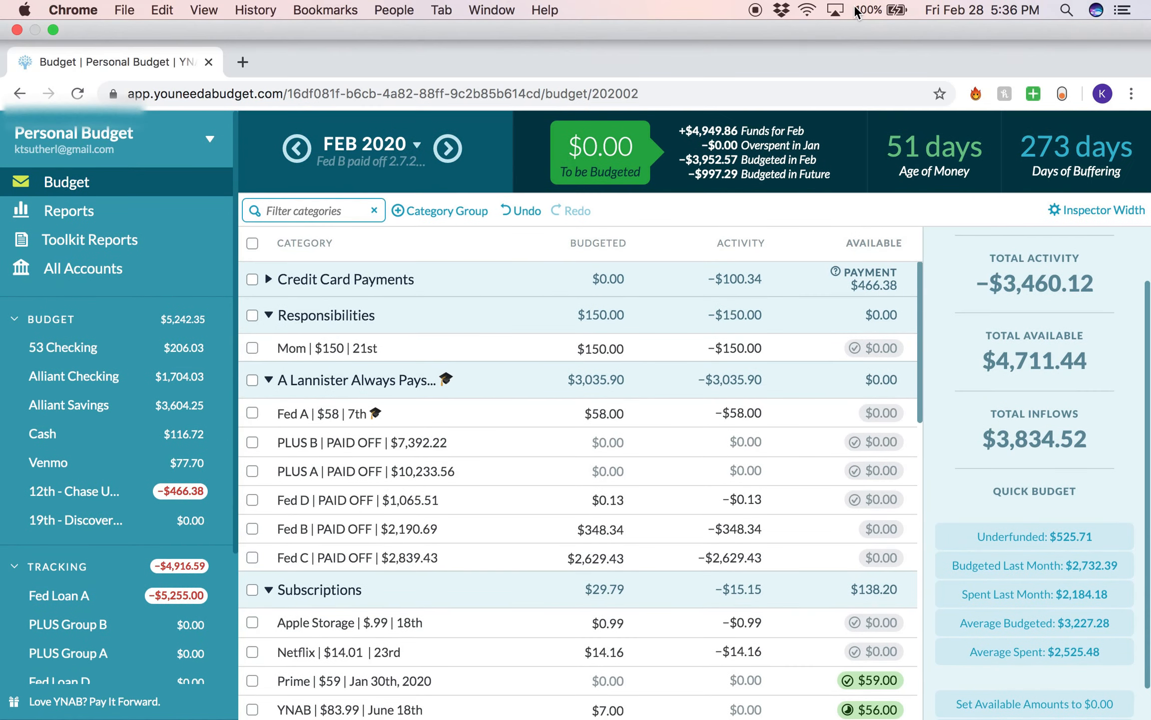